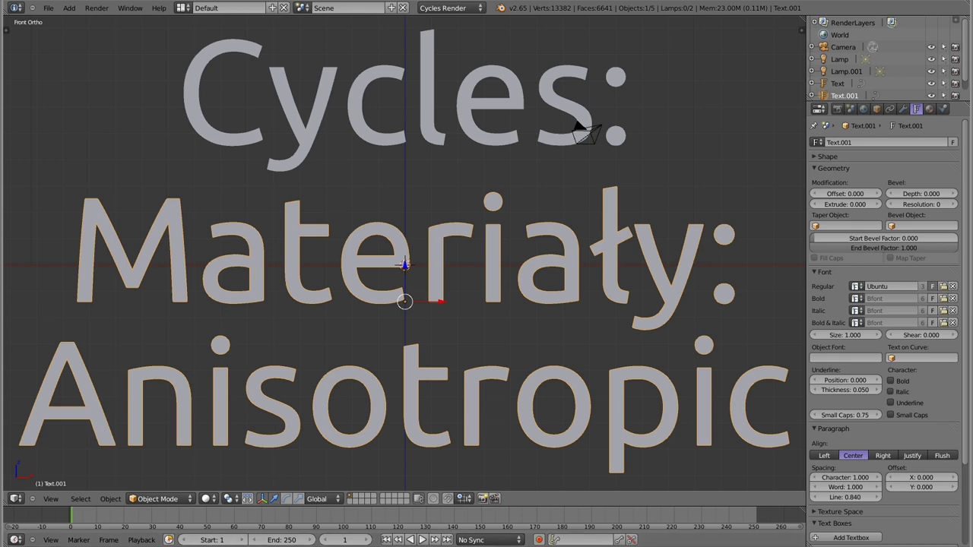
Step: Leave the 'Cycles: Materiały: Anisotropic' title scene for the Chrome window with the ACM anisotropic BRDF article
{"action": "key", "text": "alt+Tab"}
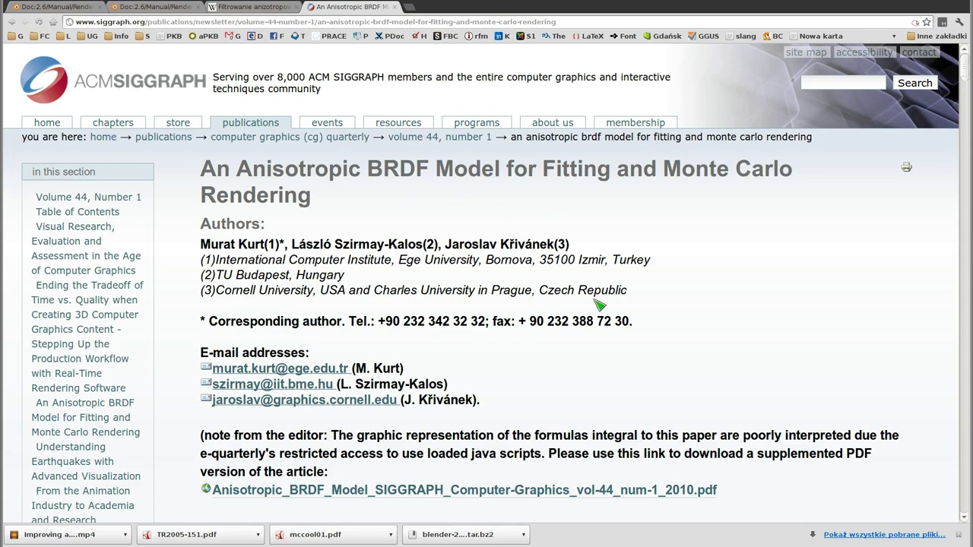
Step: Highlight 'BRDF' in the paper title, scroll to the Abstract, then go to the Blender manual Surface page
{"action": "left_click_drag", "start_coordinate": [383, 321], "coordinate": [482, 322]}
{"action": "left_click", "coordinate": [482, 322]}
{"action": "left_click_drag", "start_coordinate": [368, 169], "coordinate": [430, 169]}
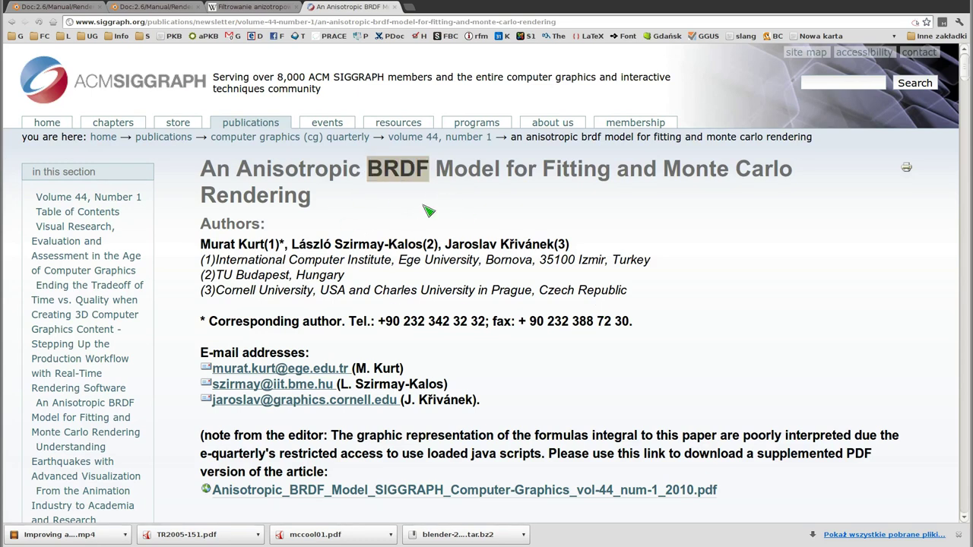
{"action": "scroll", "coordinate": [507, 231], "scroll_direction": "down", "scroll_amount": 3}
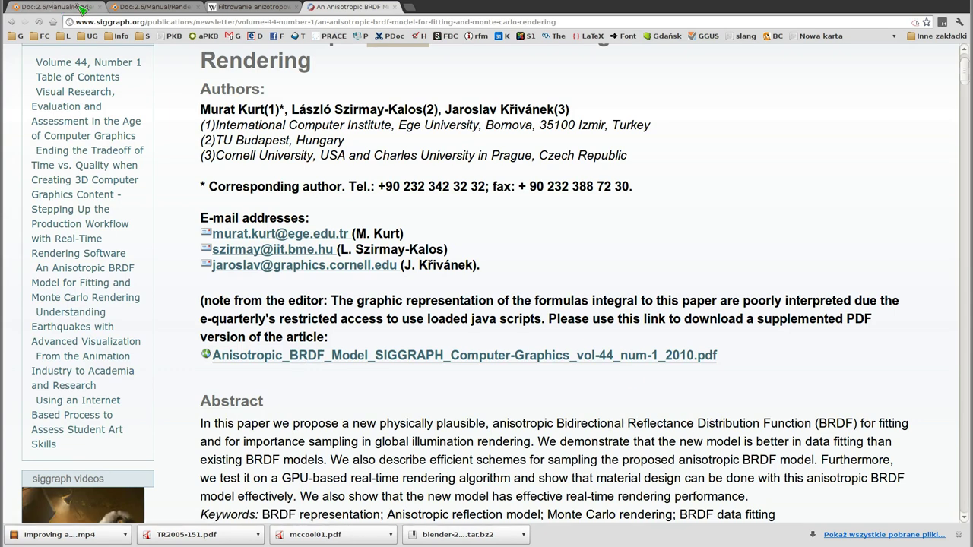
{"action": "left_click", "coordinate": [162, 10]}
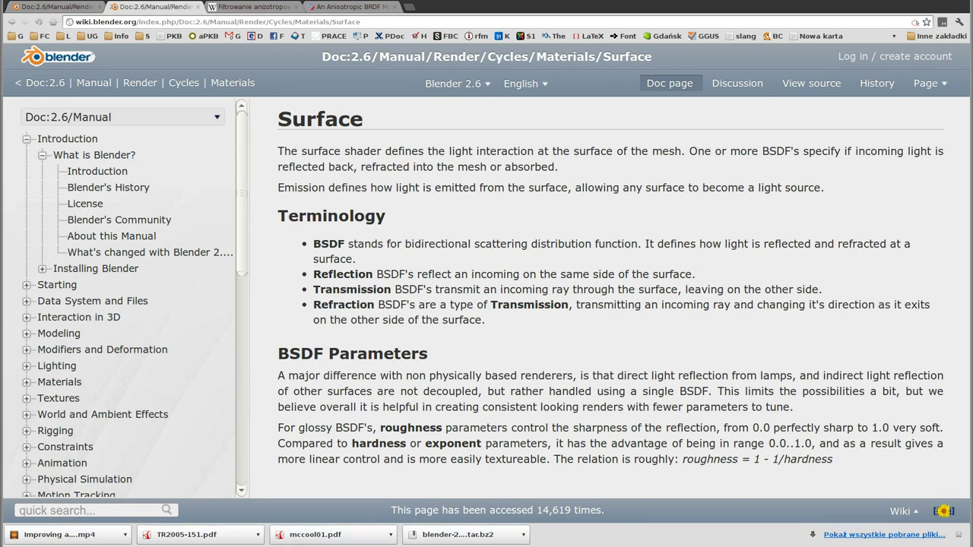
Step: In the terminal's Cycles shaders folder, open node_ward_bsdf.osl with 'vim node_ward_bsdf.osl'
{"action": "key", "text": "alt+Tab"}
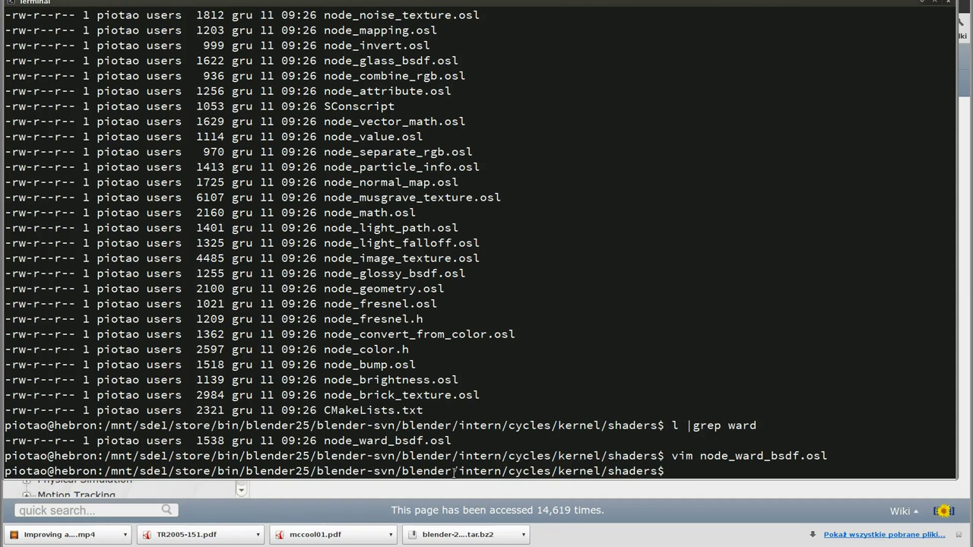
{"action": "left_click_drag", "start_coordinate": [401, 471], "coordinate": [646, 470]}
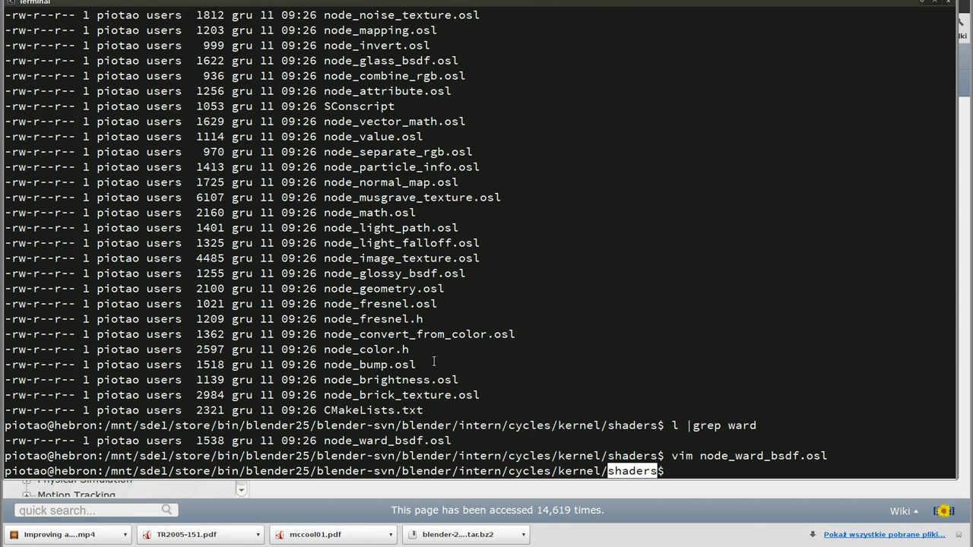
{"action": "left_click_drag", "start_coordinate": [701, 456], "coordinate": [827, 456]}
{"action": "type", "text": "vim node_ward_bsdf.osl"}
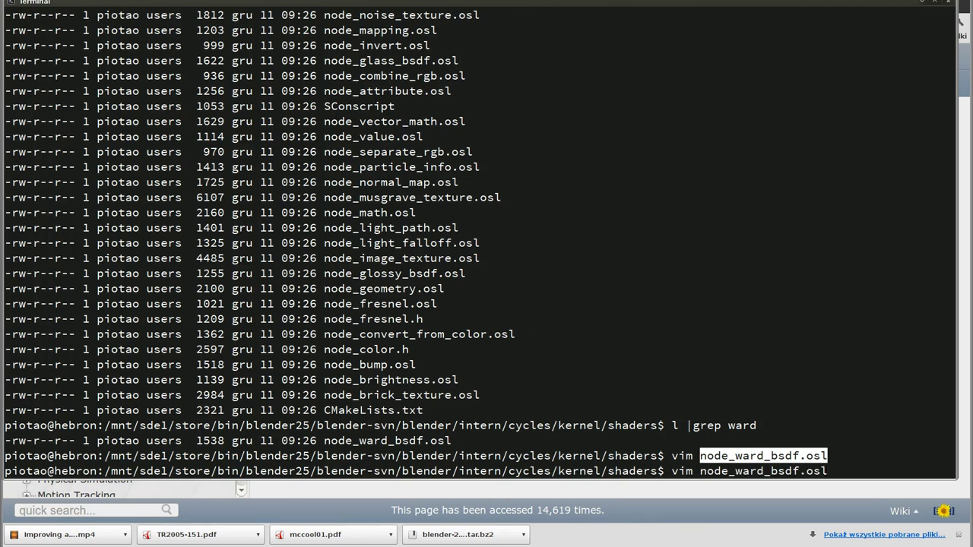
{"action": "key", "text": "Return"}
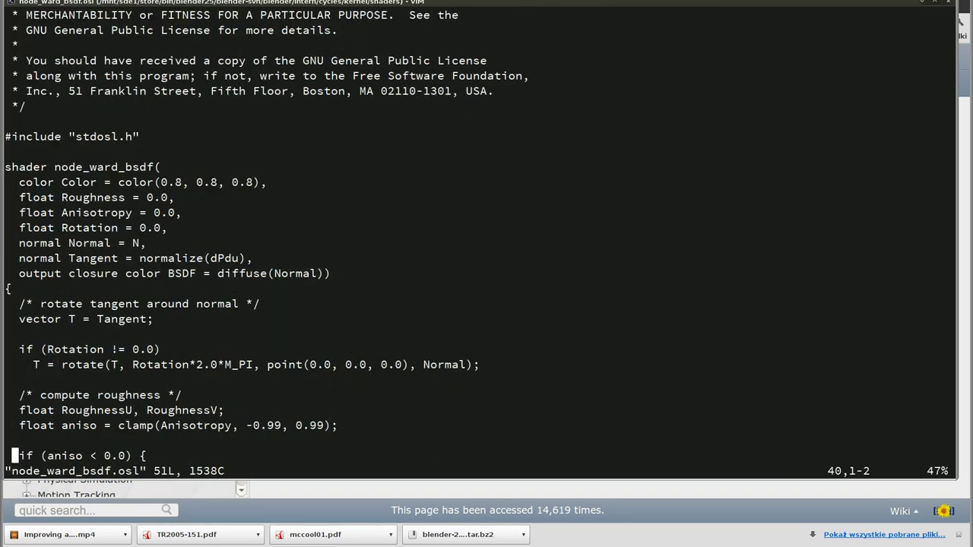
Step: Turn on syntax highlighting with ':syn on' and colour the file as C with ':set ft=c'
{"action": "type", "text": ":syn on"}
{"action": "key", "text": "Return"}
{"action": "type", "text": ":set ft=c"}
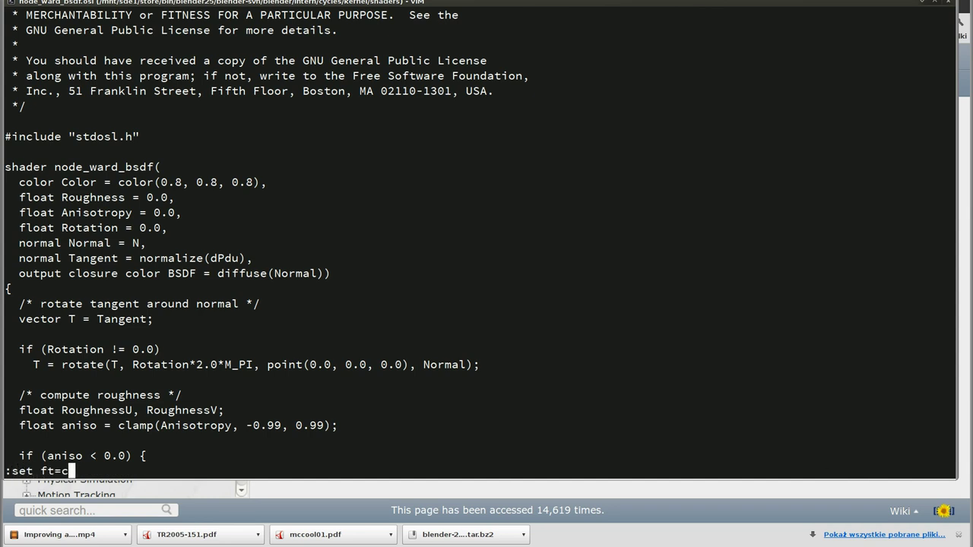
{"action": "key", "text": "Return"}
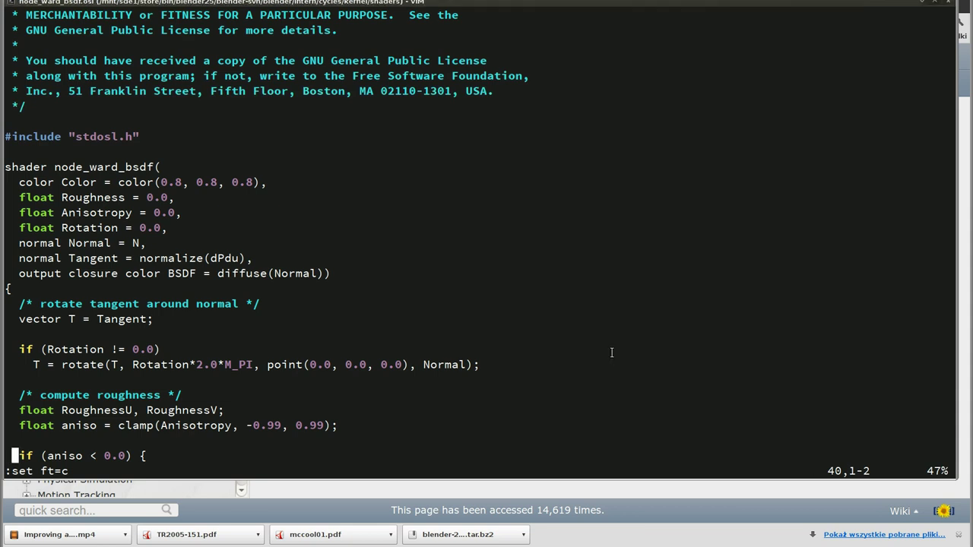
Step: Highlight the node_ward_bsdf name, its Color, Roughness and Anisotropy inputs, and the BSDF output
{"action": "key", "text": "Down"}
{"action": "key", "text": "Down"}
{"action": "key", "text": "Down"}
{"action": "key", "text": "Down"}
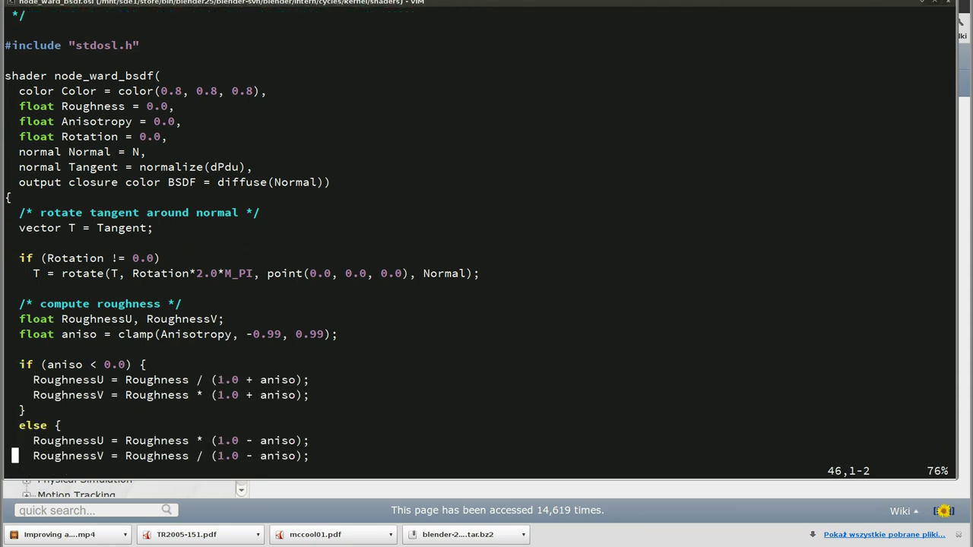
{"action": "key", "text": "Down"}
{"action": "key", "text": "Down"}
{"action": "key", "text": "Down"}
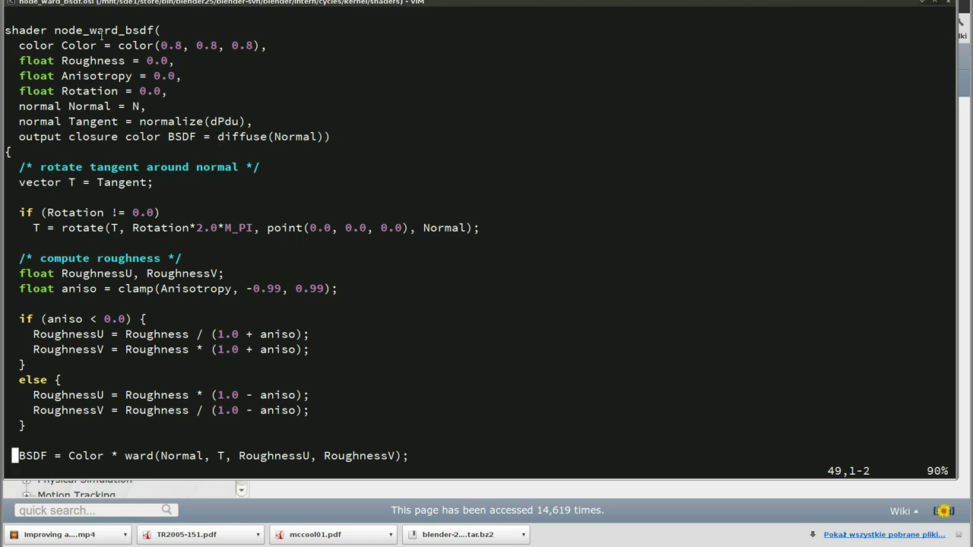
{"action": "left_click_drag", "start_coordinate": [55, 31], "coordinate": [157, 25]}
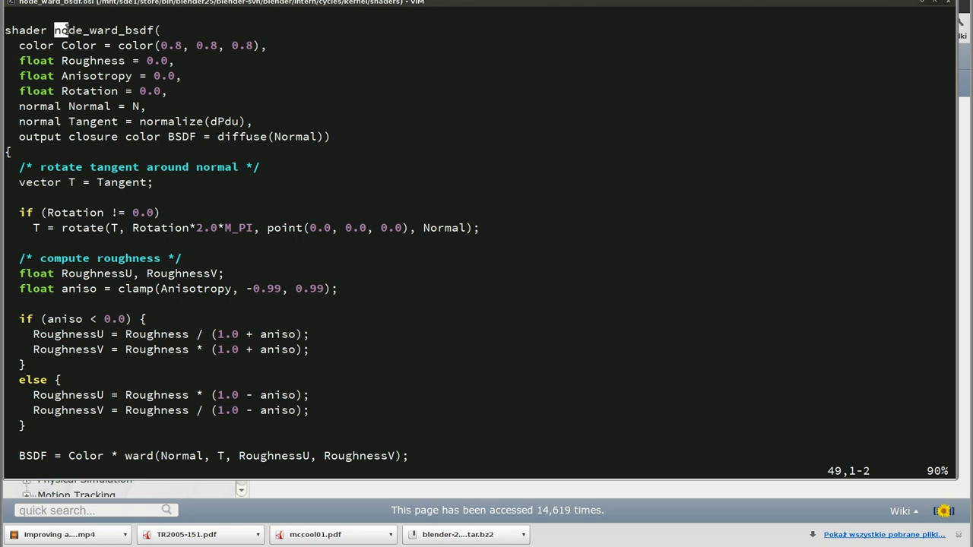
{"action": "left_click", "coordinate": [152, 27]}
{"action": "mouse_move", "coordinate": [63, 45]}
{"action": "left_mouse_down"}
{"action": "mouse_move", "coordinate": [104, 46]}
{"action": "mouse_move", "coordinate": [124, 61]}
{"action": "left_mouse_up"}
{"action": "mouse_move", "coordinate": [69, 76]}
{"action": "left_mouse_down"}
{"action": "mouse_move", "coordinate": [117, 76]}
{"action": "mouse_move", "coordinate": [108, 107]}
{"action": "mouse_move", "coordinate": [124, 122]}
{"action": "left_mouse_up"}
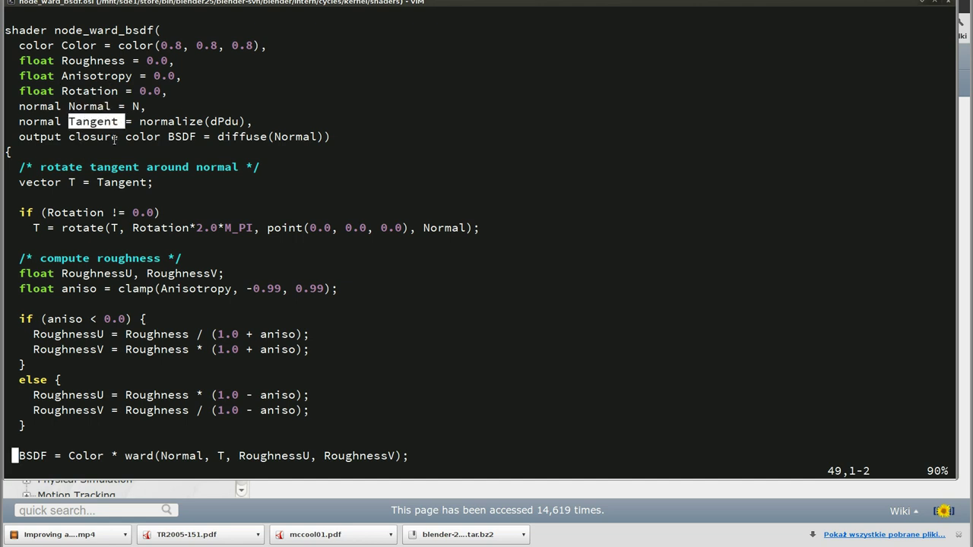
{"action": "left_click_drag", "start_coordinate": [21, 138], "coordinate": [197, 137]}
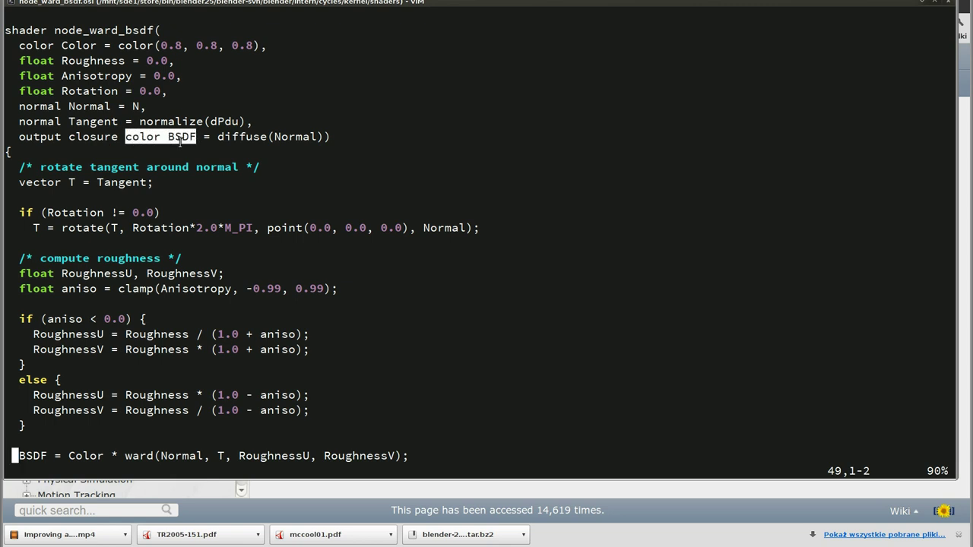
{"action": "left_click", "coordinate": [179, 137]}
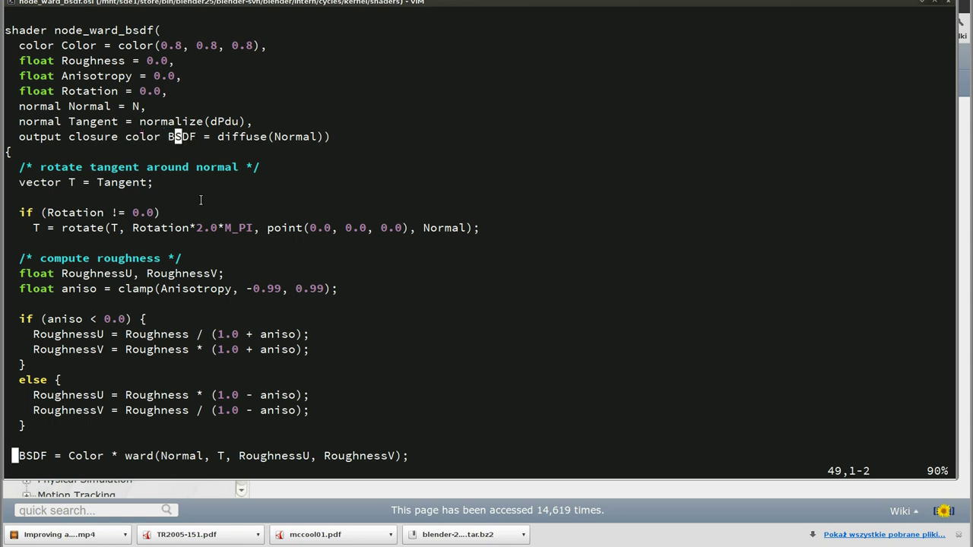
Step: Move to the end of the shader and highlight the ward() closure call with its arguments
{"action": "key", "text": "j"}
{"action": "key", "text": "j"}
{"action": "key", "text": "k"}
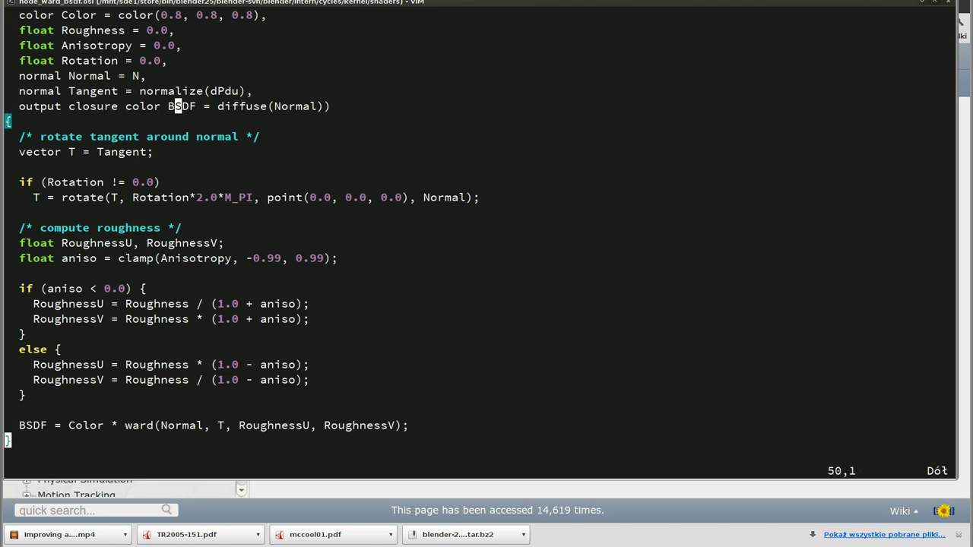
{"action": "left_click_drag", "start_coordinate": [125, 426], "coordinate": [404, 426]}
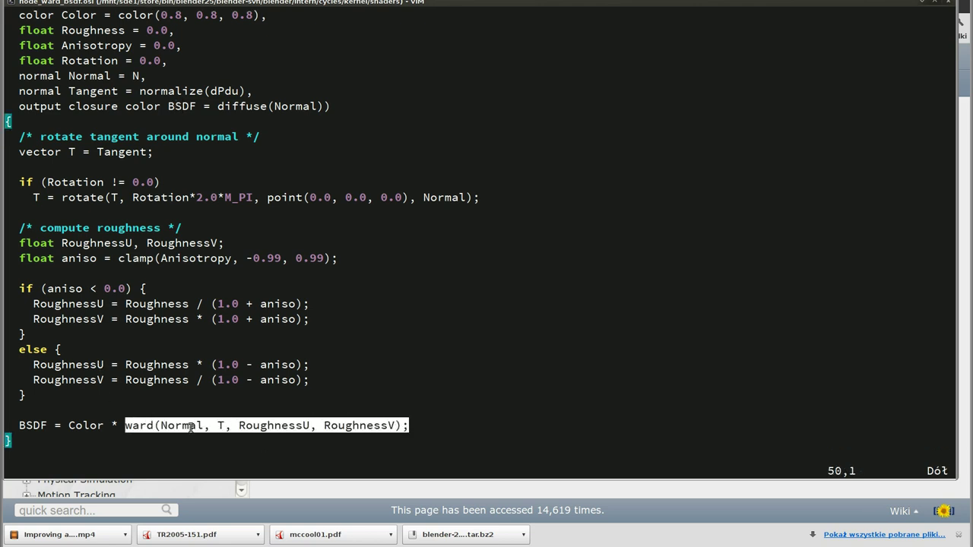
{"action": "left_click", "coordinate": [128, 426]}
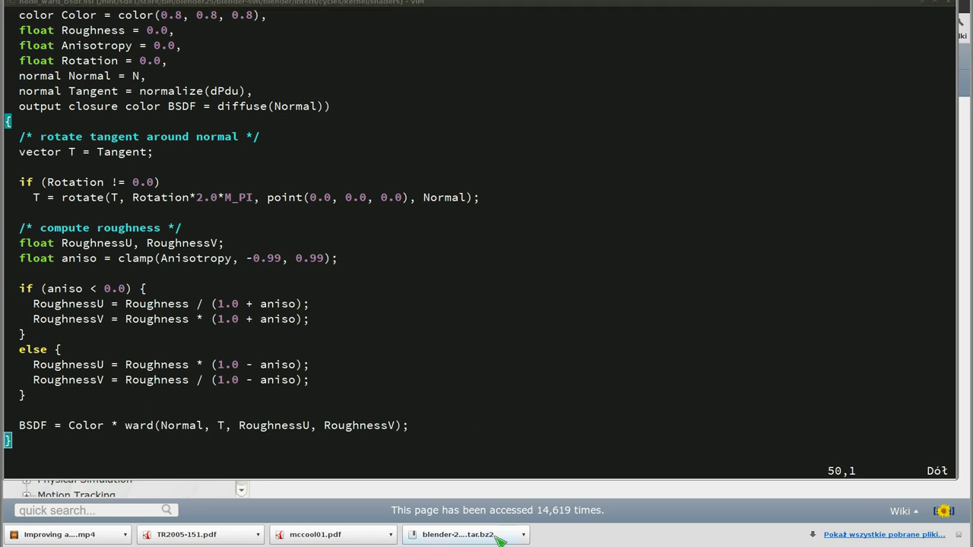
Step: Return to the anisotropic BRDF article page in Chrome
{"action": "key", "text": "alt+Tab"}
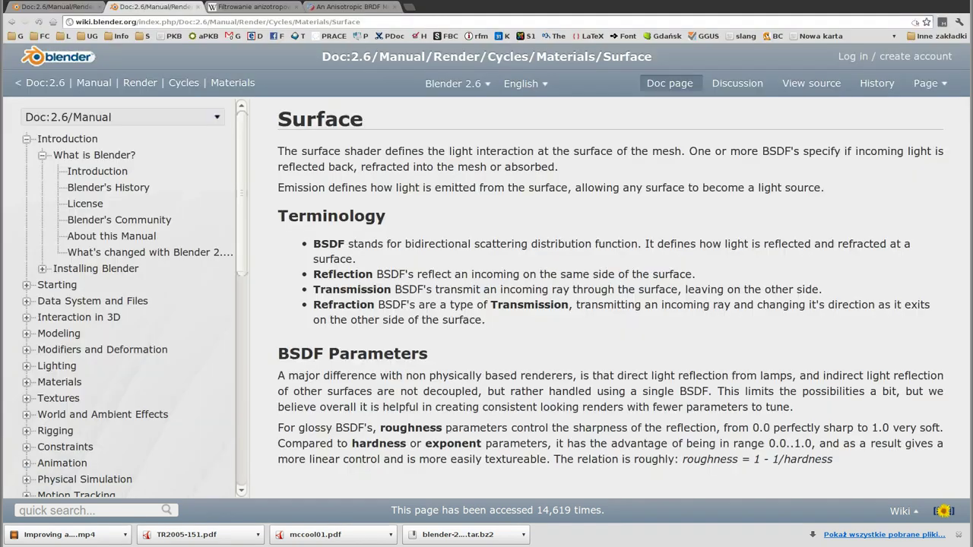
{"action": "left_click", "coordinate": [351, 9]}
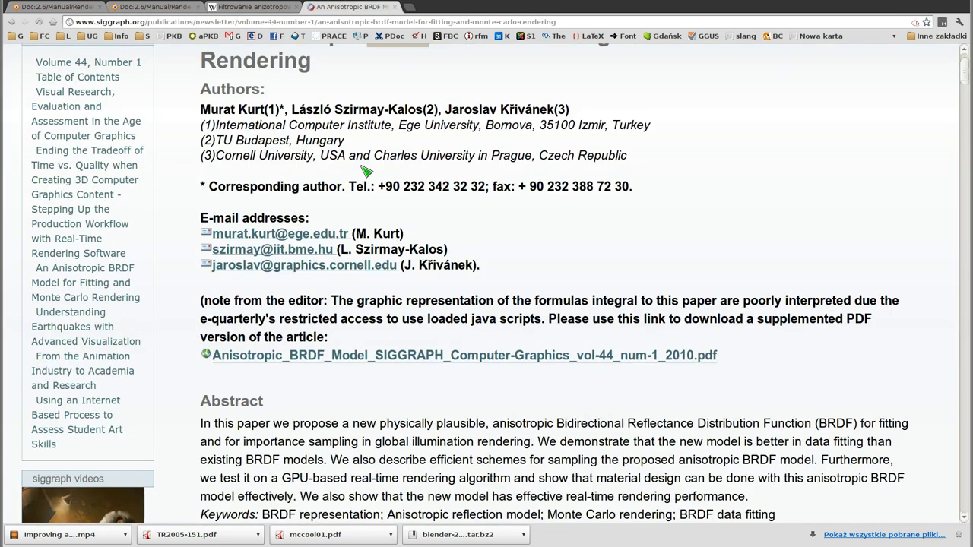
{"action": "scroll", "coordinate": [403, 247], "scroll_direction": "down", "scroll_amount": 3}
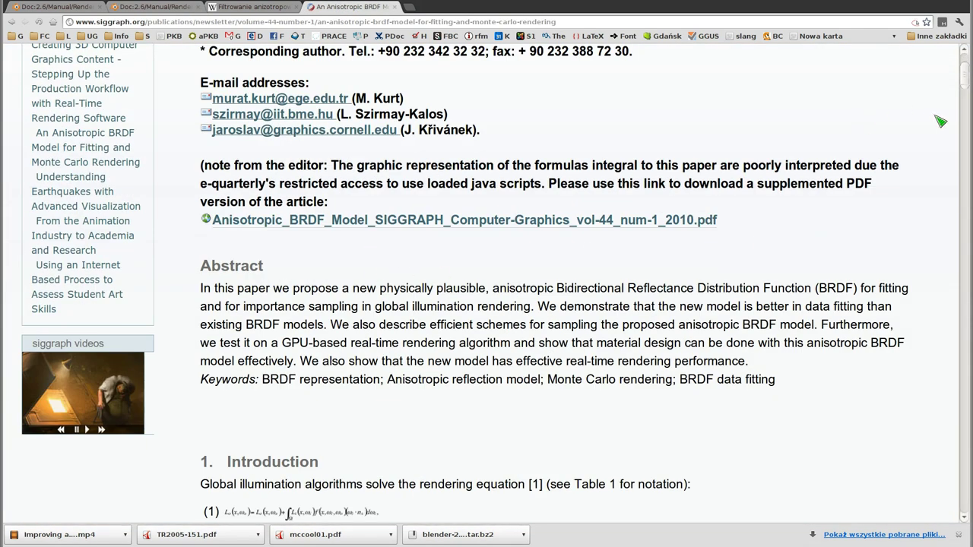
{"action": "left_click", "coordinate": [965, 89]}
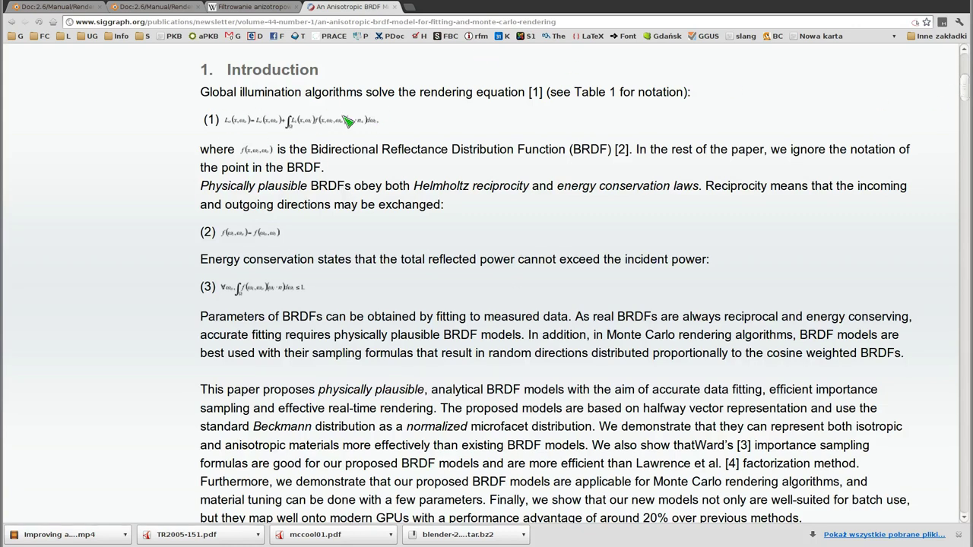
Step: Scroll through the article's figures to Figure 8's L2 error plot, then switch to mccool01.pdf
{"action": "scroll", "coordinate": [392, 246], "scroll_direction": "down", "scroll_amount": 3}
{"action": "scroll", "coordinate": [392, 246], "scroll_direction": "down", "scroll_amount": 5}
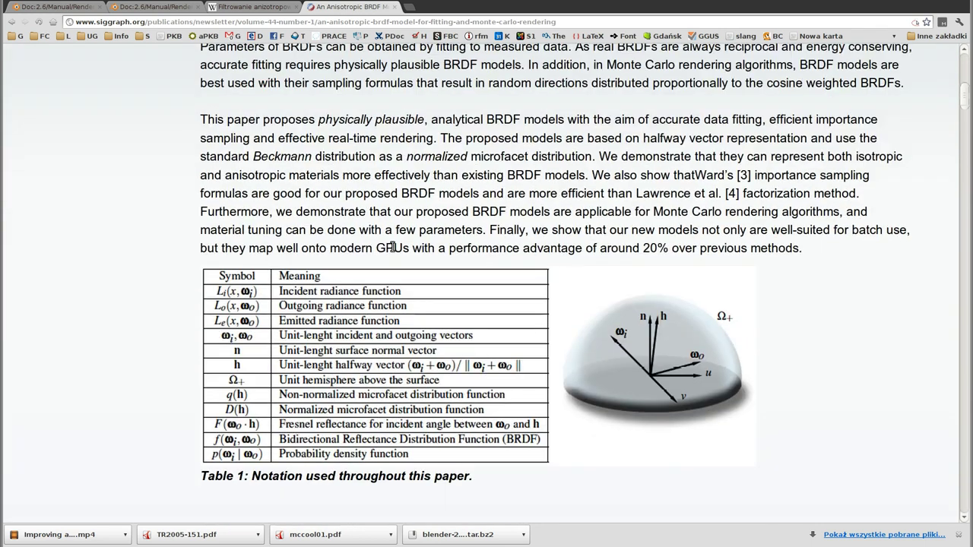
{"action": "scroll", "coordinate": [646, 350], "scroll_direction": "down", "scroll_amount": 2}
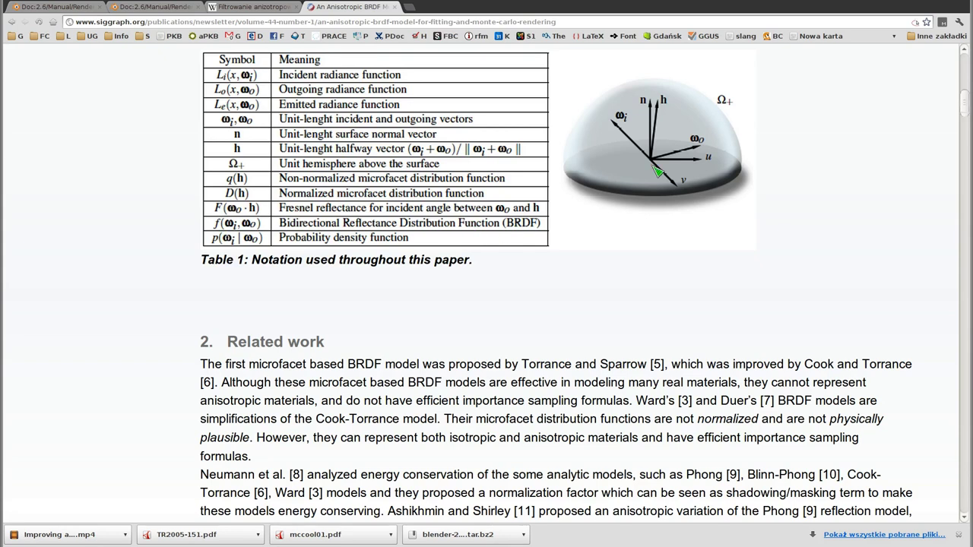
{"action": "scroll", "coordinate": [626, 288], "scroll_direction": "down", "scroll_amount": 1}
{"action": "scroll", "coordinate": [626, 288], "scroll_direction": "down", "scroll_amount": 2}
{"action": "scroll", "coordinate": [626, 287], "scroll_direction": "down", "scroll_amount": 3}
{"action": "scroll", "coordinate": [626, 288], "scroll_direction": "down", "scroll_amount": 3}
{"action": "scroll", "coordinate": [626, 288], "scroll_direction": "down", "scroll_amount": 3}
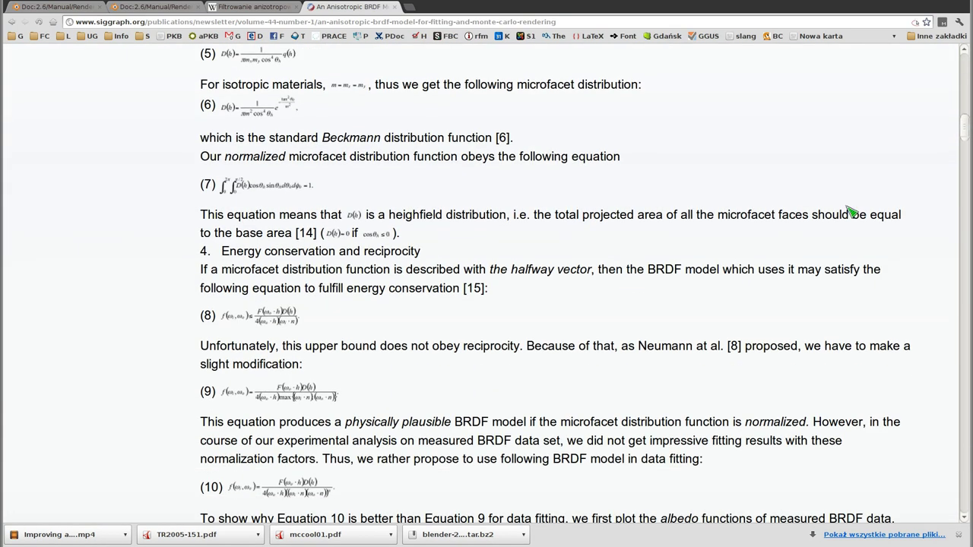
{"action": "scroll", "coordinate": [968, 134], "scroll_direction": "down", "scroll_amount": 15}
{"action": "scroll", "coordinate": [360, 252], "scroll_direction": "up", "scroll_amount": 1}
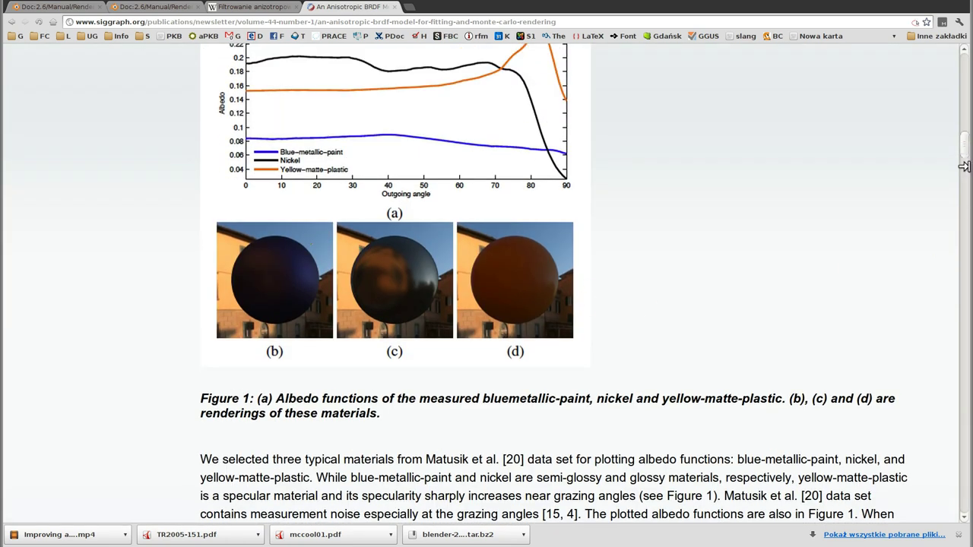
{"action": "scroll", "coordinate": [967, 159], "scroll_direction": "down", "scroll_amount": 5}
{"action": "left_click_drag", "start_coordinate": [968, 160], "coordinate": [962, 213]}
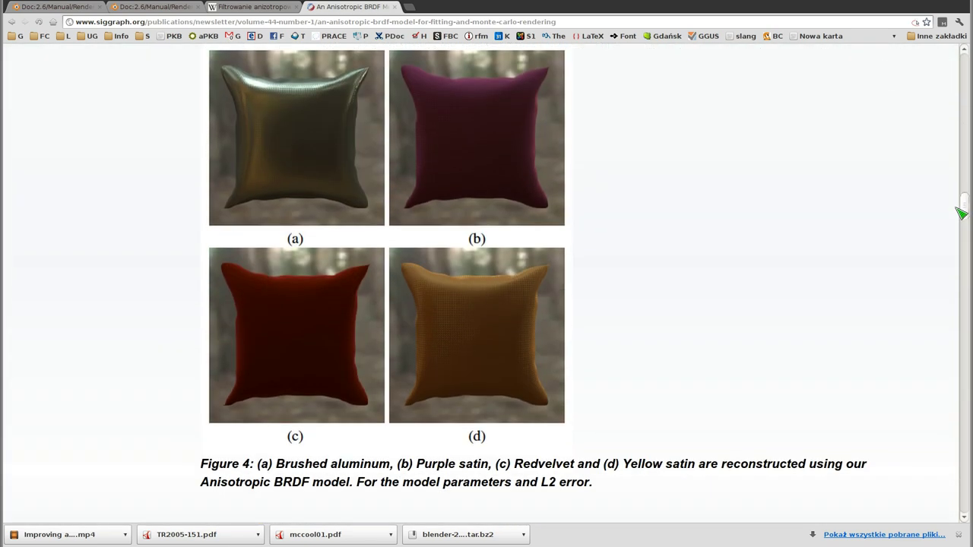
{"action": "scroll", "coordinate": [962, 213], "scroll_direction": "down", "scroll_amount": 1}
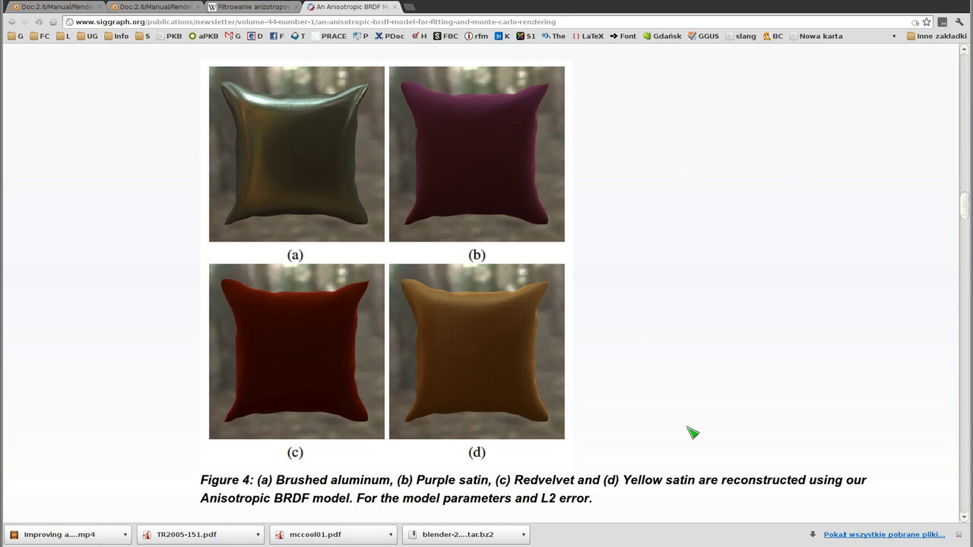
{"action": "left_click_drag", "start_coordinate": [962, 210], "coordinate": [967, 231]}
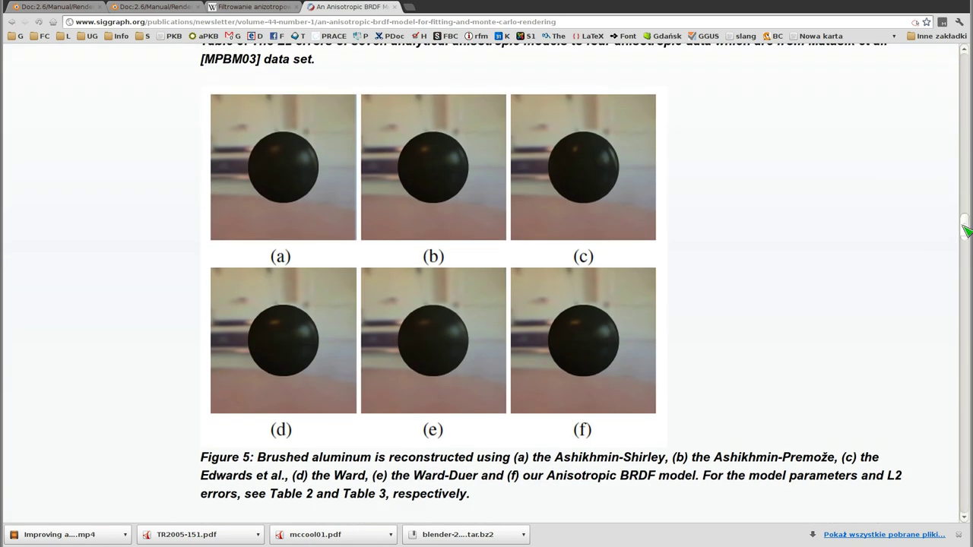
{"action": "scroll", "coordinate": [966, 230], "scroll_direction": "down", "scroll_amount": 3}
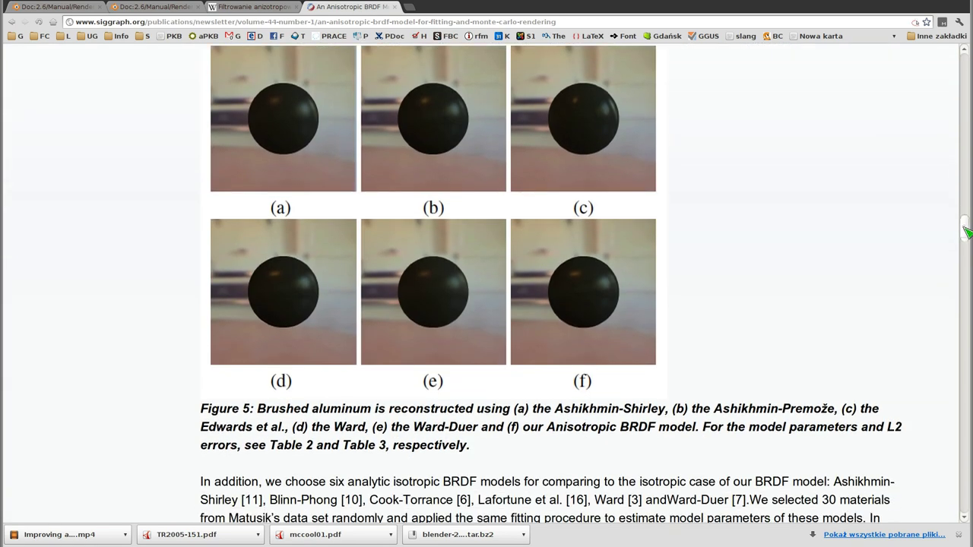
{"action": "left_click_drag", "start_coordinate": [966, 230], "coordinate": [964, 278]}
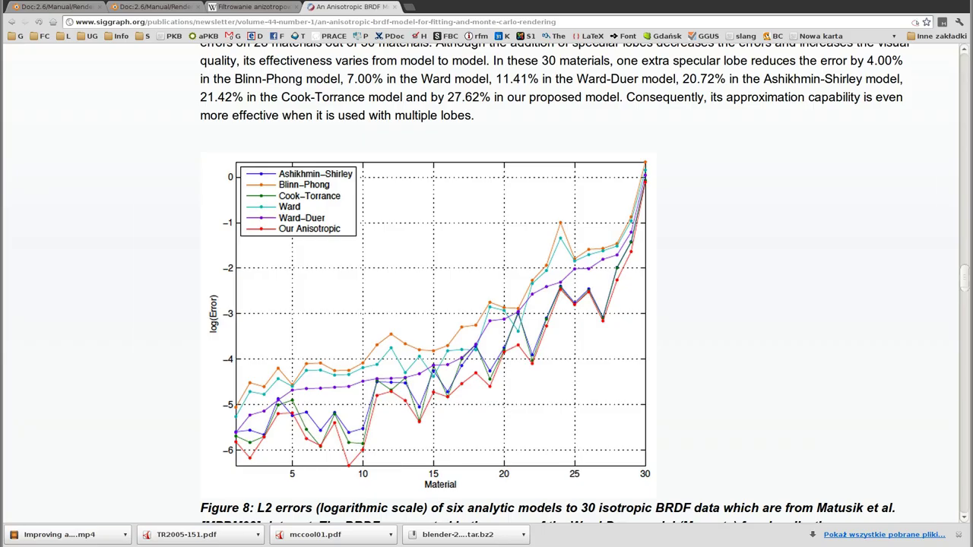
{"action": "key", "text": "alt+Tab"}
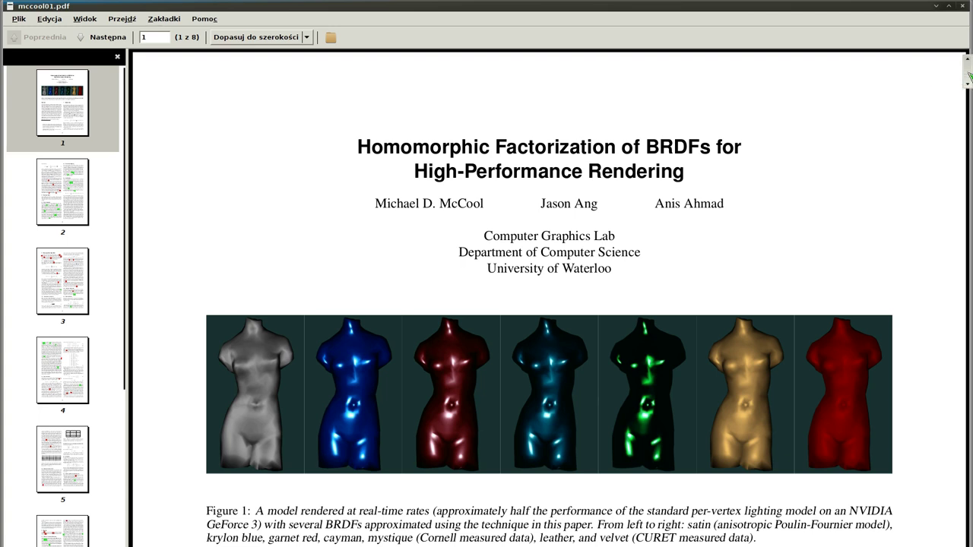
Step: Drag the mccool01.pdf scrollbar down through the Homomorphic Factorization paper to page 4
{"action": "left_click_drag", "start_coordinate": [970, 76], "coordinate": [969, 267]}
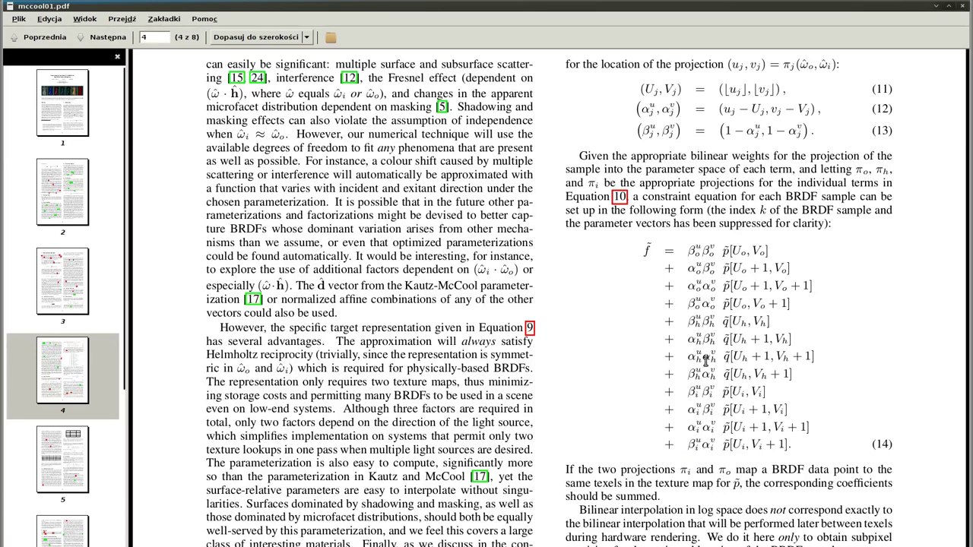
{"action": "left_click_drag", "start_coordinate": [968, 169], "coordinate": [963, 368]}
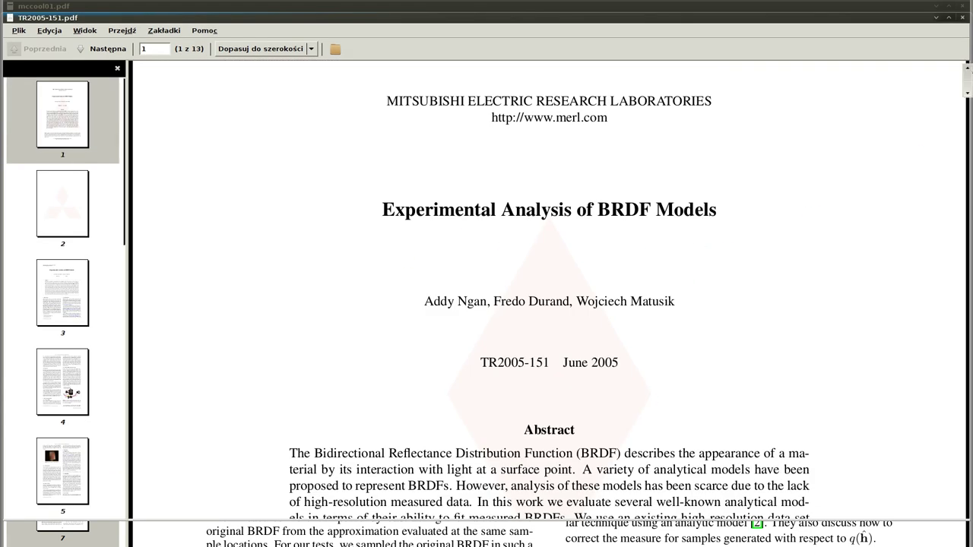
Step: Scroll TR2005-151.pdf down to Figure 3 on page 6
{"action": "left_click_drag", "start_coordinate": [969, 79], "coordinate": [969, 183]}
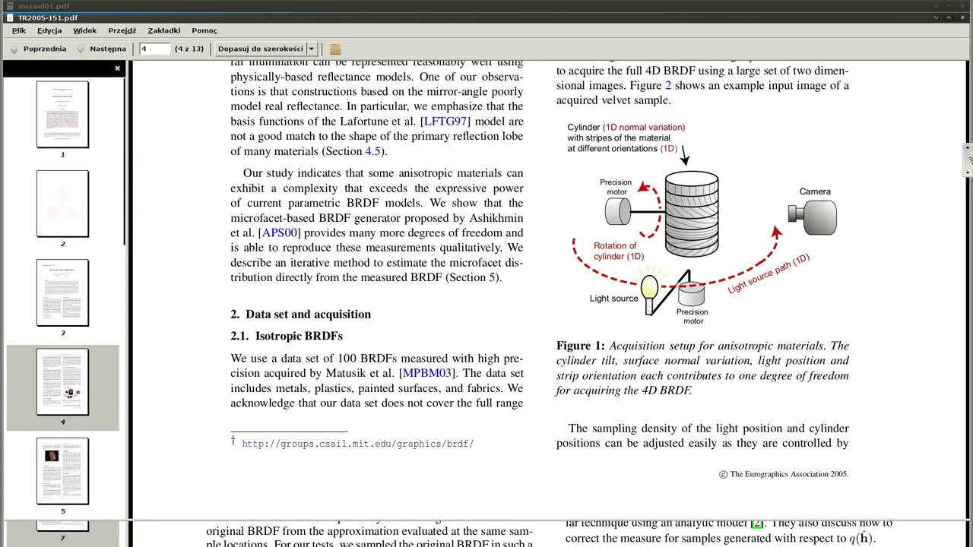
{"action": "scroll", "coordinate": [969, 168], "scroll_direction": "down", "scroll_amount": 4}
{"action": "left_click_drag", "start_coordinate": [969, 168], "coordinate": [969, 223]}
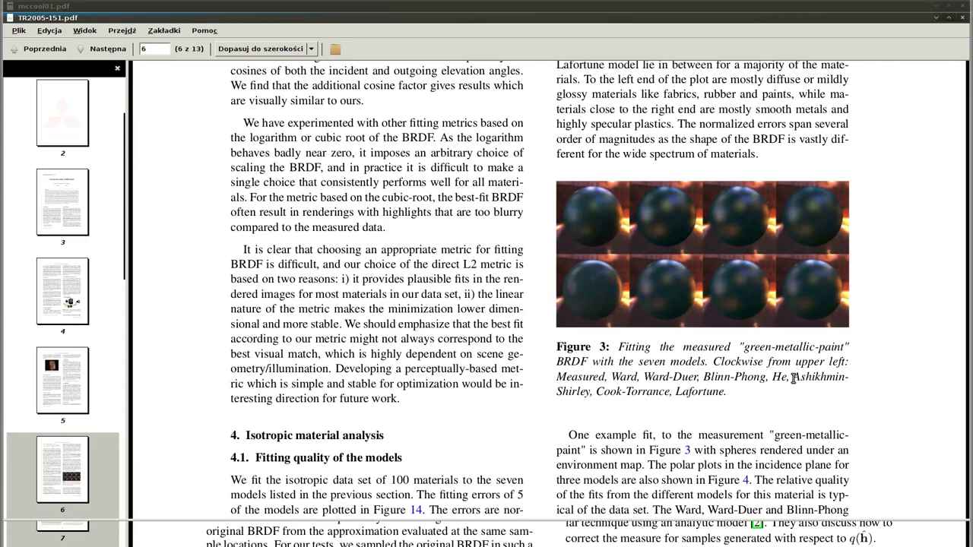
Step: Highlight Ashikhmin, Ward and Ward-Duer in the Figure 3 caption, then move on to page 7
{"action": "left_click_drag", "start_coordinate": [793, 378], "coordinate": [831, 377]}
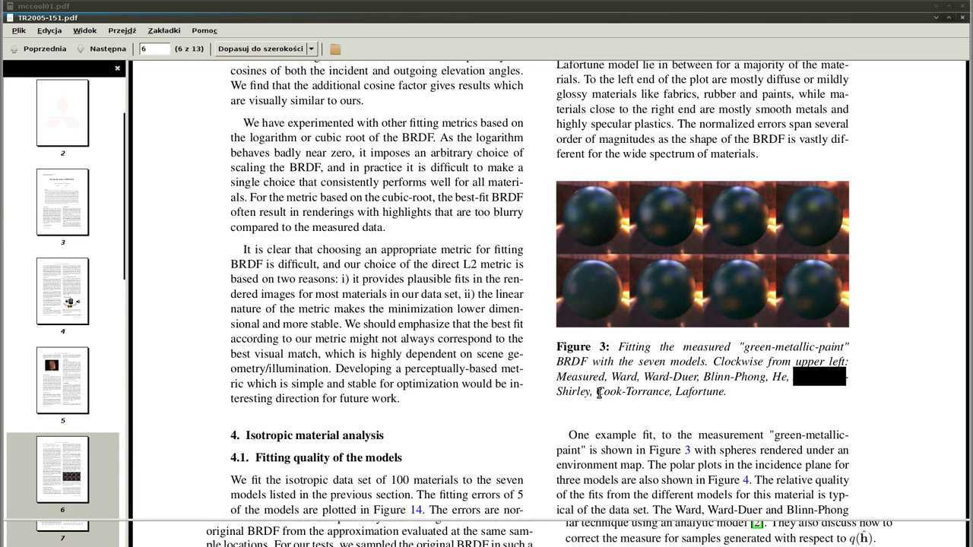
{"action": "left_click_drag", "start_coordinate": [600, 393], "coordinate": [668, 392]}
{"action": "left_click_drag", "start_coordinate": [607, 377], "coordinate": [634, 378]}
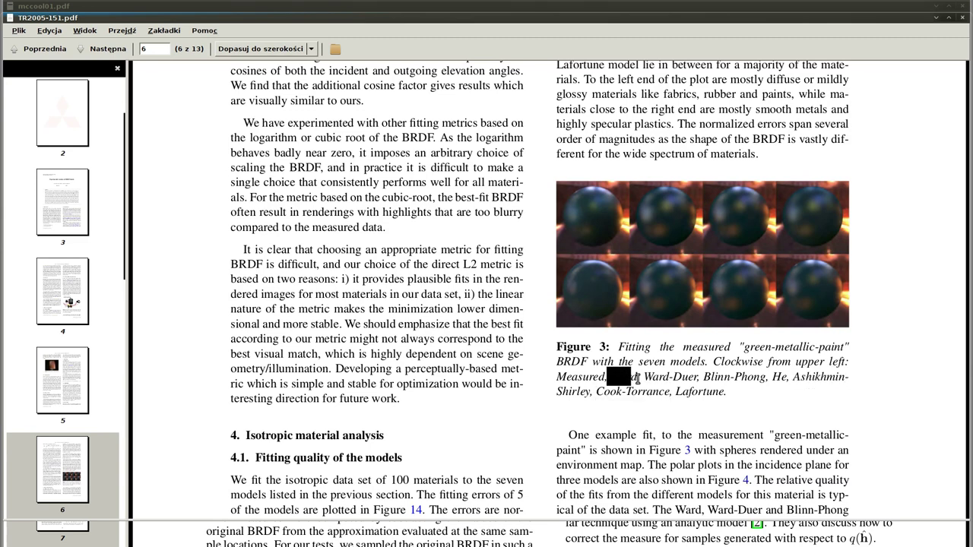
{"action": "left_click", "coordinate": [636, 378]}
{"action": "left_click_drag", "start_coordinate": [616, 378], "coordinate": [641, 377]}
{"action": "left_click", "coordinate": [647, 378]}
{"action": "left_click_drag", "start_coordinate": [643, 377], "coordinate": [707, 376]}
{"action": "left_click", "coordinate": [758, 370]}
{"action": "left_click", "coordinate": [968, 325]}
{"action": "scroll", "coordinate": [968, 325], "scroll_direction": "down", "scroll_amount": 1}
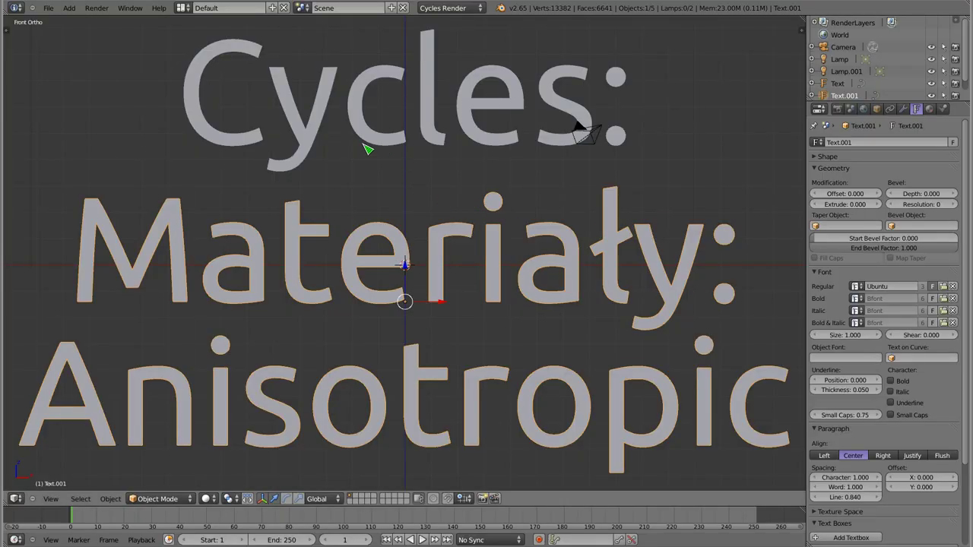
Step: In Blender, delete both title text objects and switch to the Cycles screen layout
{"action": "right_click", "coordinate": [394, 152]}
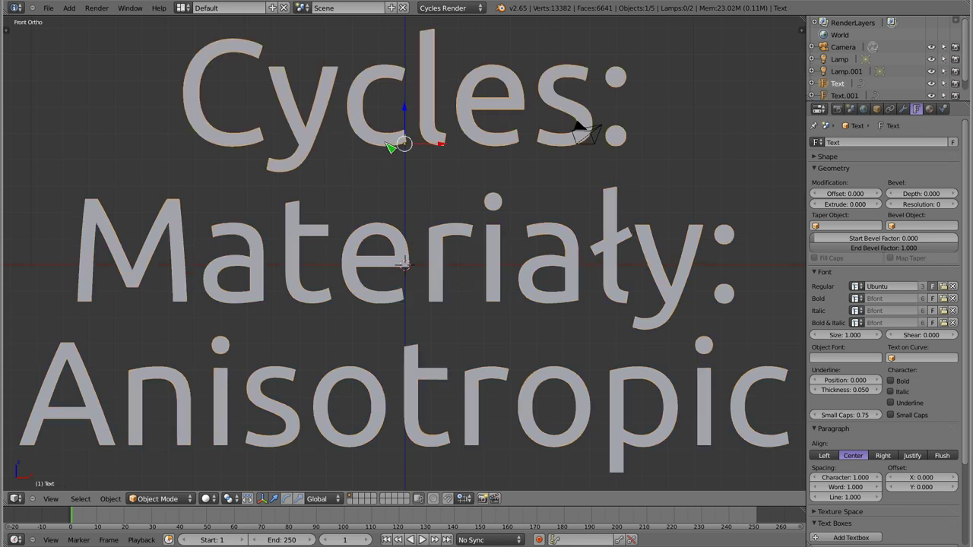
{"action": "key", "text": "Delete"}
{"action": "right_click", "coordinate": [394, 238]}
{"action": "key", "text": "Delete"}
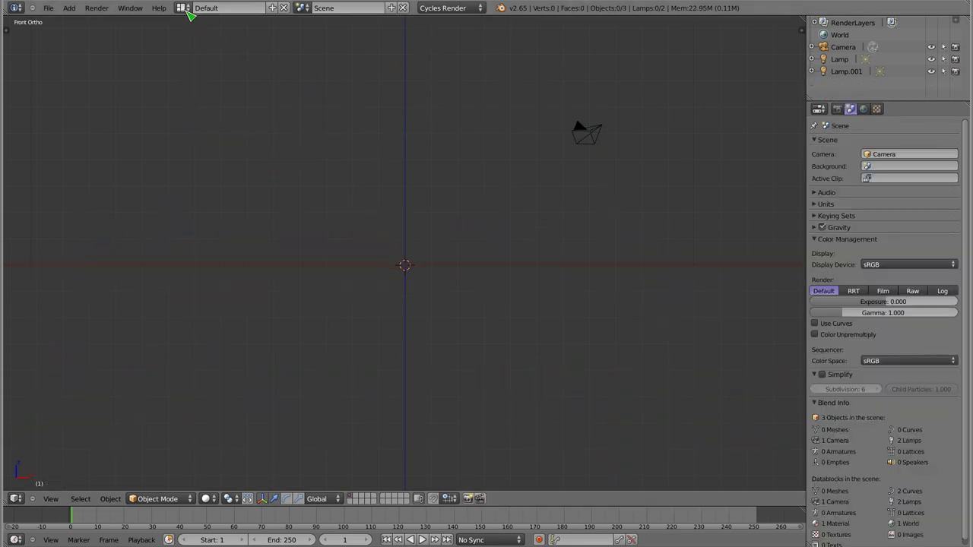
{"action": "left_click", "coordinate": [185, 11]}
{"action": "left_click", "coordinate": [189, 61]}
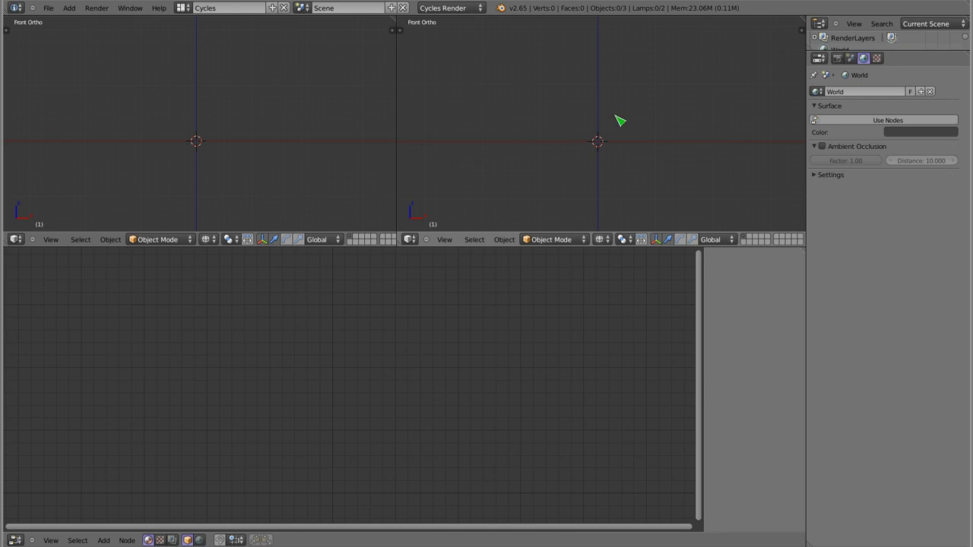
Step: Set the right view to Rendered shading and add a mesh plane
{"action": "left_click", "coordinate": [600, 239]}
{"action": "left_click", "coordinate": [612, 162]}
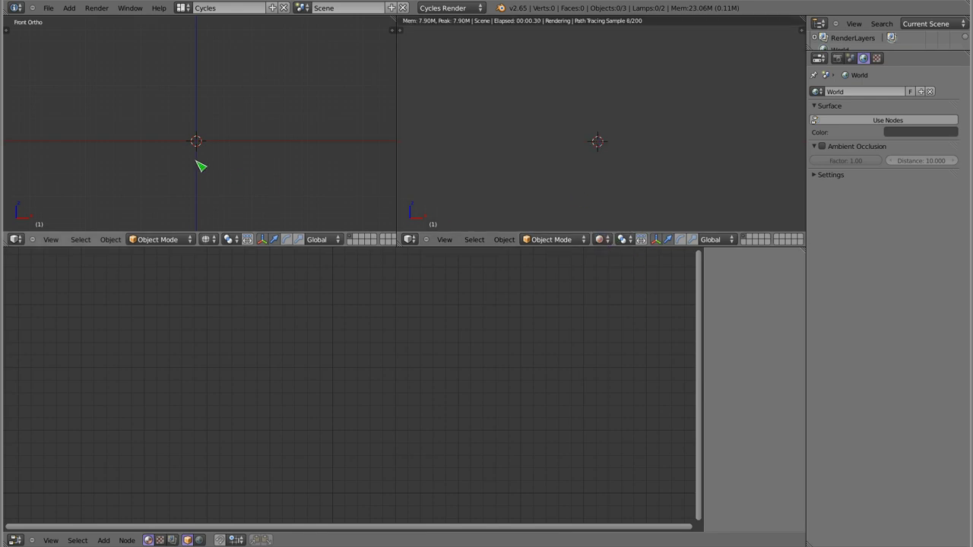
{"action": "key", "text": "shift+a"}
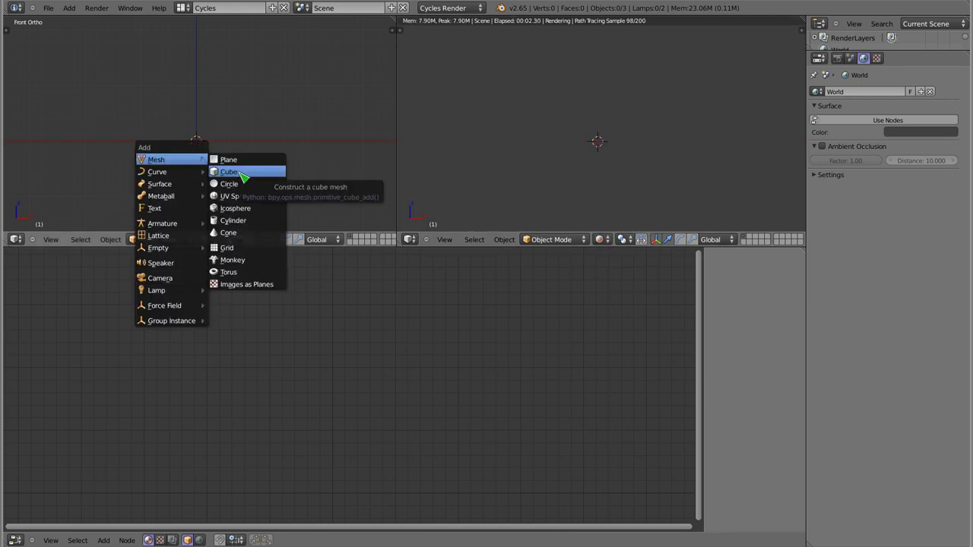
{"action": "left_click", "coordinate": [245, 160]}
Step: View the plane from the top in both views, solid on the left, and zoom in on it
{"action": "key", "text": "KP_7"}
{"action": "key", "text": "z"}
{"action": "middle_click_drag", "start_coordinate": [208, 63], "coordinate": [212, 174], "text": "shift"}
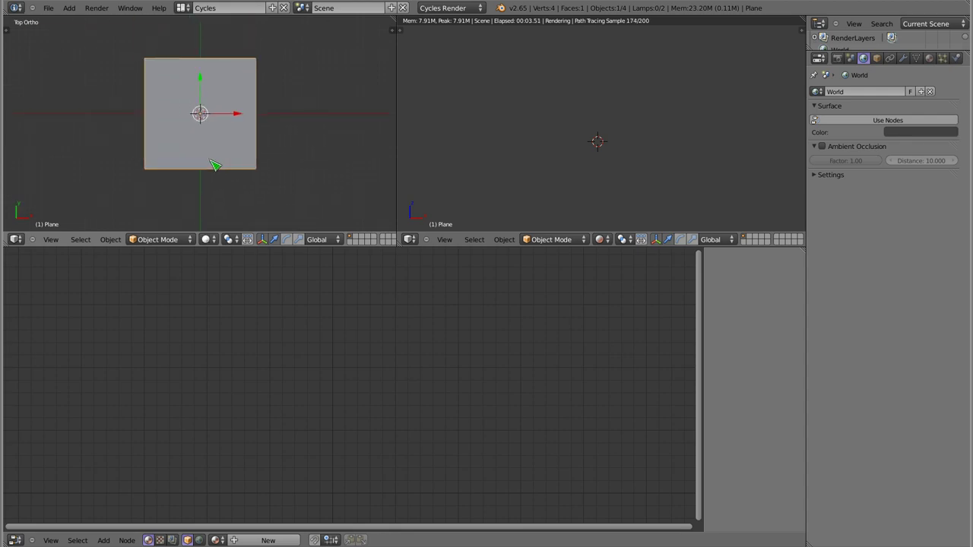
{"action": "key", "text": "KP_7"}
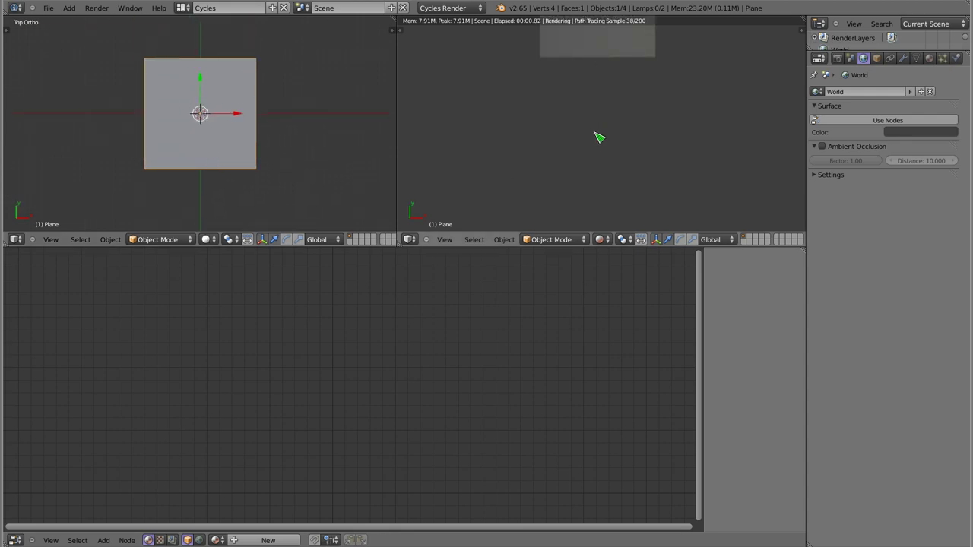
{"action": "key", "text": "KP_Decimal"}
{"action": "scroll", "coordinate": [622, 106], "scroll_direction": "up", "scroll_amount": 1}
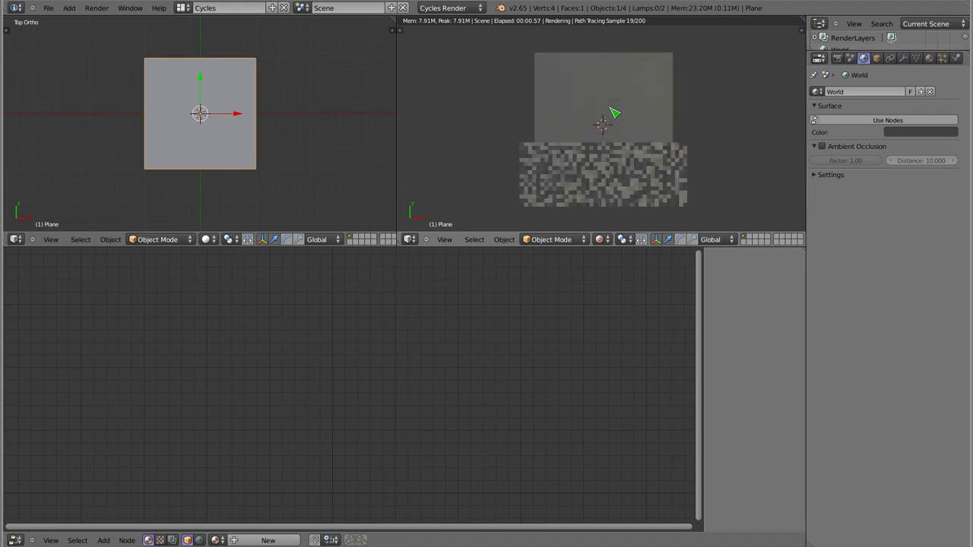
{"action": "scroll", "coordinate": [613, 127], "scroll_direction": "up", "scroll_amount": 1}
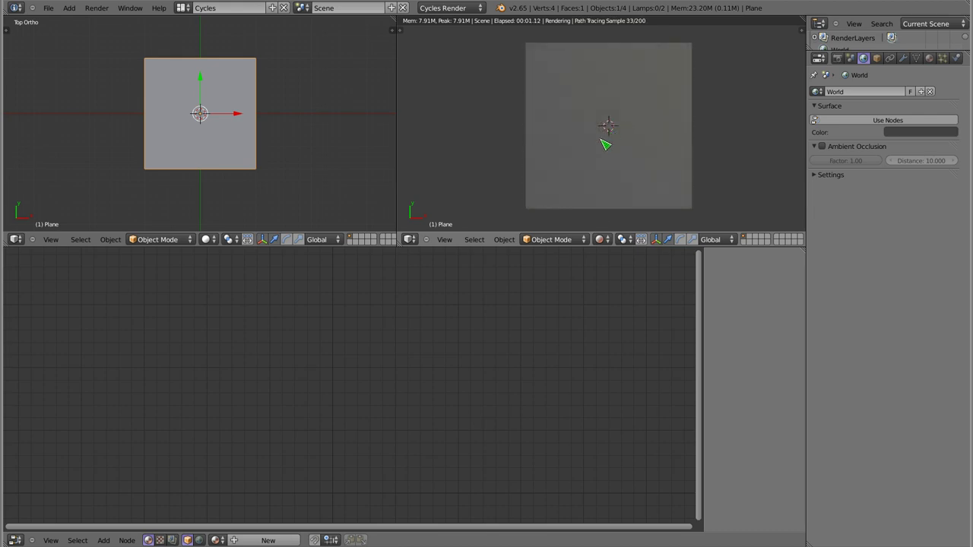
Step: Assign the existing 'Material' to the plane and change its Surface shader to Anisotropic BSDF
{"action": "left_click", "coordinate": [930, 59]}
{"action": "left_click", "coordinate": [816, 123]}
{"action": "left_click", "coordinate": [837, 135]}
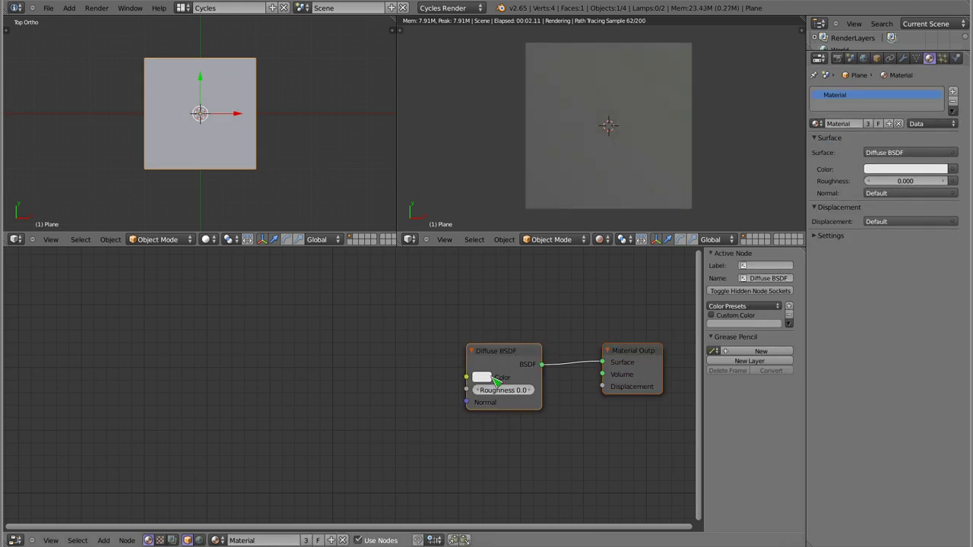
{"action": "middle_click_drag", "start_coordinate": [889, 178], "coordinate": [892, 176], "text": "ctrl"}
{"action": "left_click", "coordinate": [892, 176]}
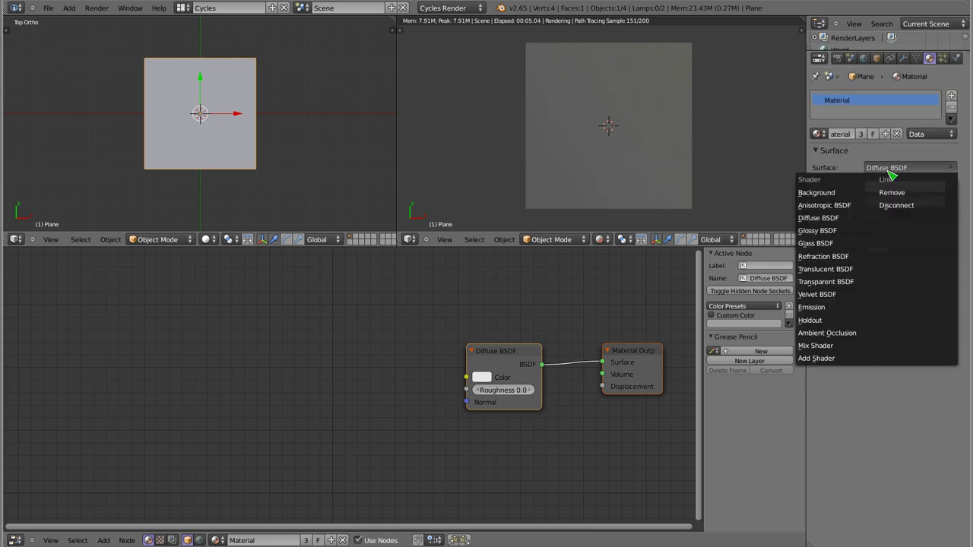
{"action": "left_click", "coordinate": [819, 210]}
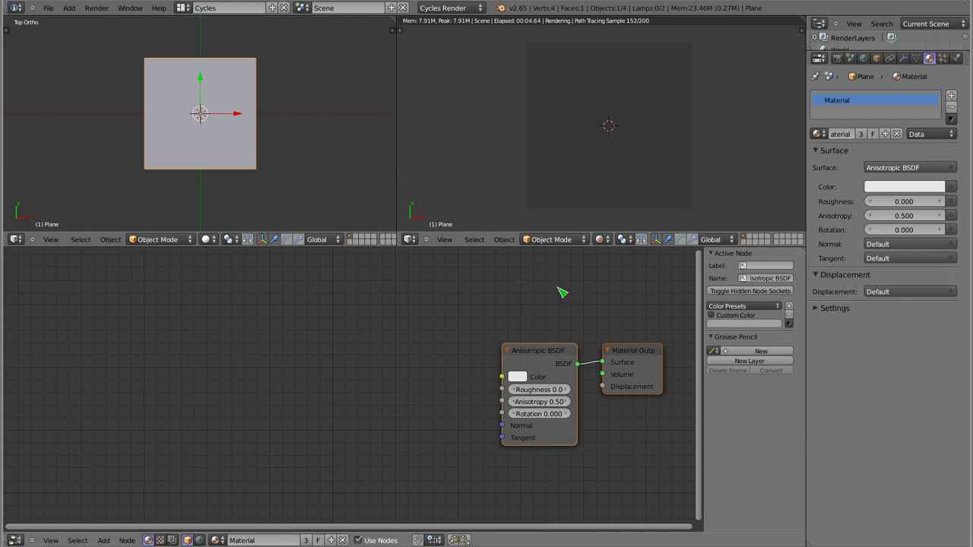
{"action": "mouse_move", "coordinate": [555, 347]}
{"action": "middle_mouse_down"}
{"action": "mouse_move", "coordinate": [476, 348]}
{"action": "mouse_move", "coordinate": [441, 310]}
{"action": "middle_mouse_up"}
{"action": "scroll", "coordinate": [431, 348], "scroll_direction": "up", "scroll_amount": 1}
{"action": "scroll", "coordinate": [430, 348], "scroll_direction": "up", "scroll_amount": 1}
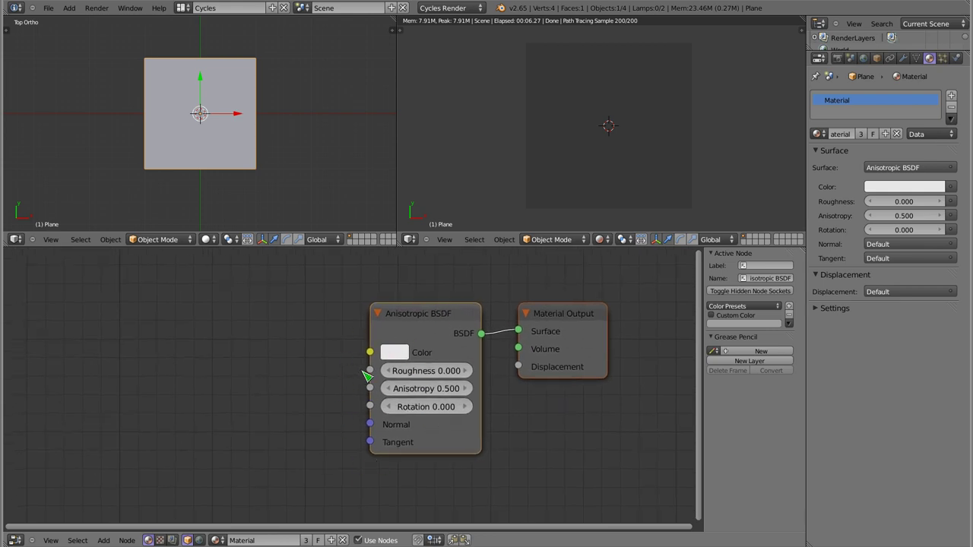
Step: Open the shader colour picker, try Anisotropy -1.000, then set Anisotropy to 0
{"action": "left_click", "coordinate": [398, 353]}
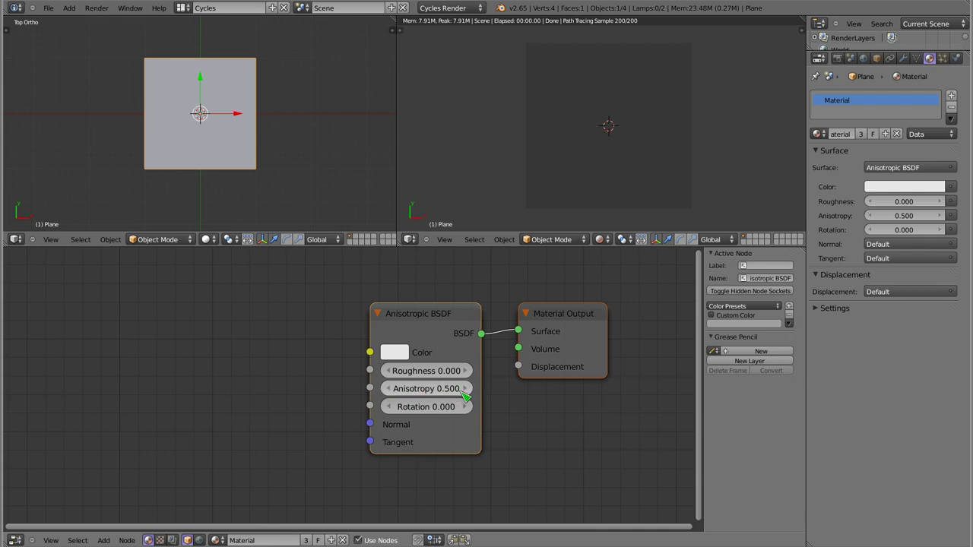
{"action": "left_click_drag", "start_coordinate": [423, 393], "coordinate": [448, 391]}
{"action": "left_click", "coordinate": [420, 392]}
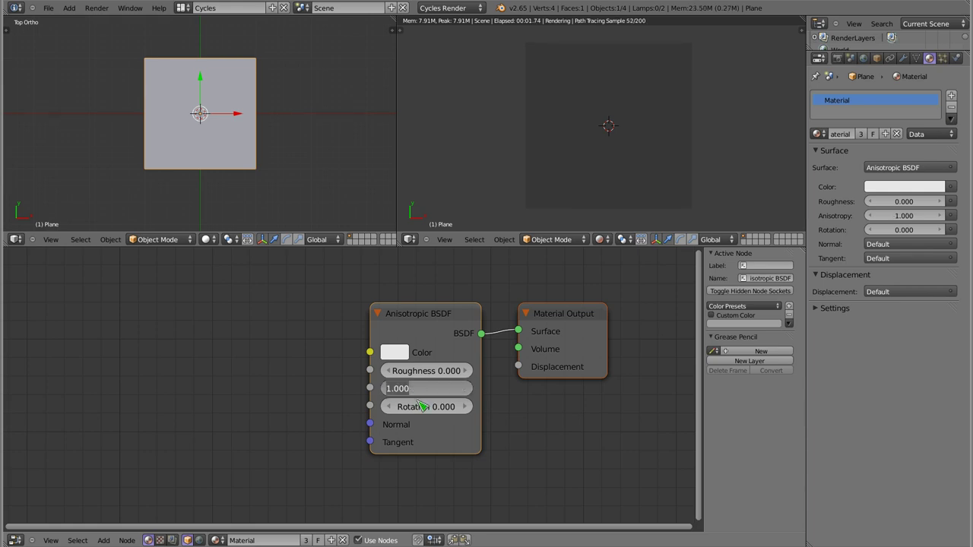
{"action": "type", "text": "0"}
{"action": "key", "text": "Return"}
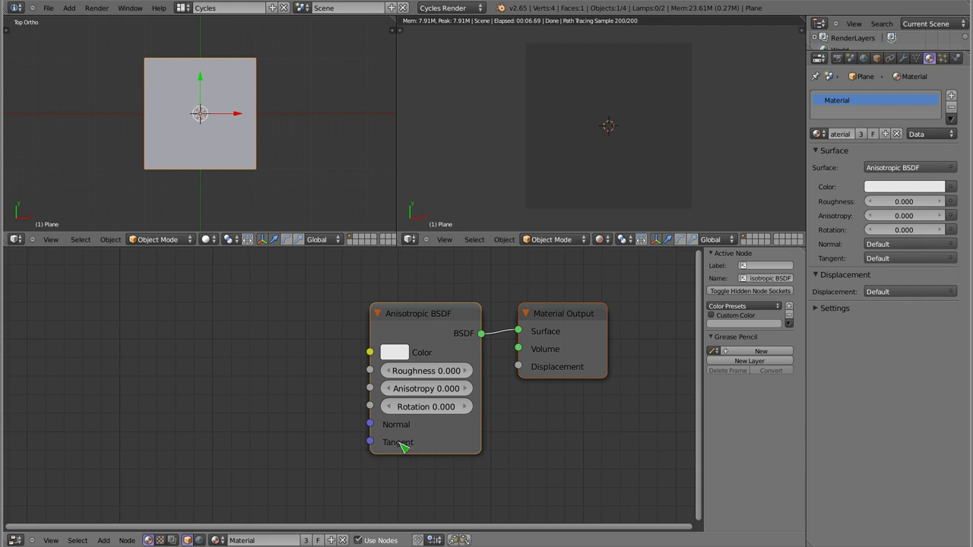
Step: Nudge the Anisotropic BSDF node slightly right and orbit the left view to see the plane at an angle
{"action": "left_click", "coordinate": [432, 319]}
{"action": "left_click_drag", "start_coordinate": [431, 319], "coordinate": [443, 317]}
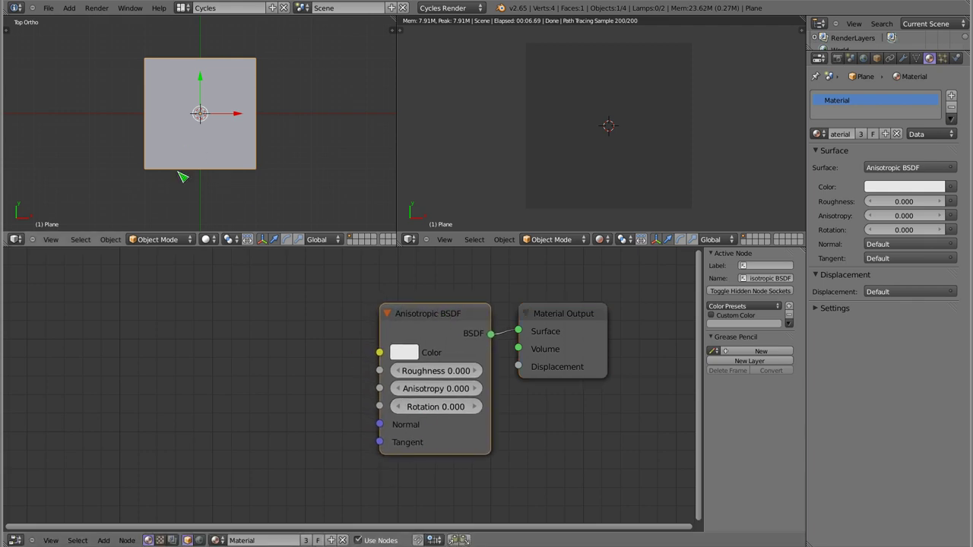
{"action": "middle_click_drag", "start_coordinate": [188, 154], "coordinate": [230, 206]}
Step: Add a second plane, raise it along Z above the original, and scale it up greatly
{"action": "key", "text": "shift+a"}
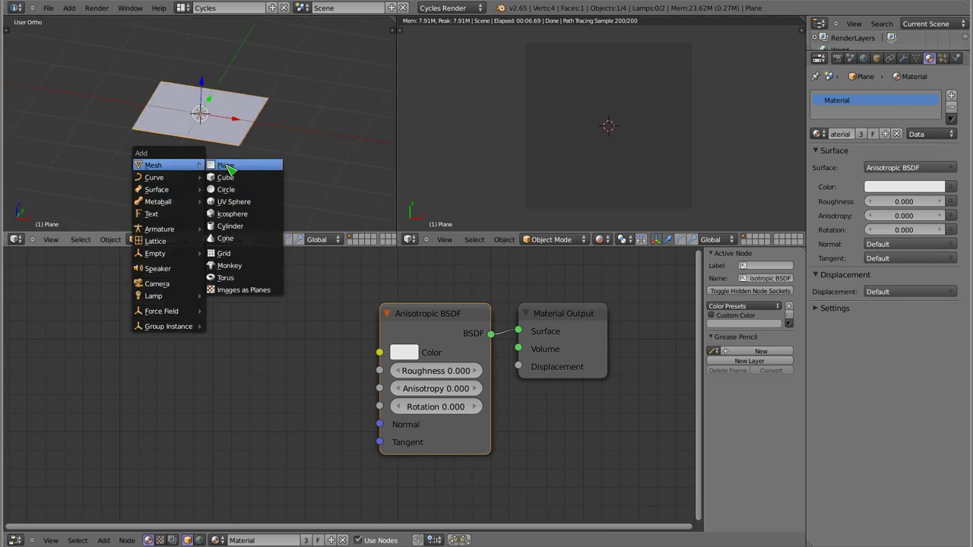
{"action": "left_click", "coordinate": [229, 167]}
{"action": "key", "text": "g"}
{"action": "key", "text": "z"}
{"action": "key", "text": "Return"}
{"action": "key", "text": "s"}
{"action": "key", "text": "Return"}
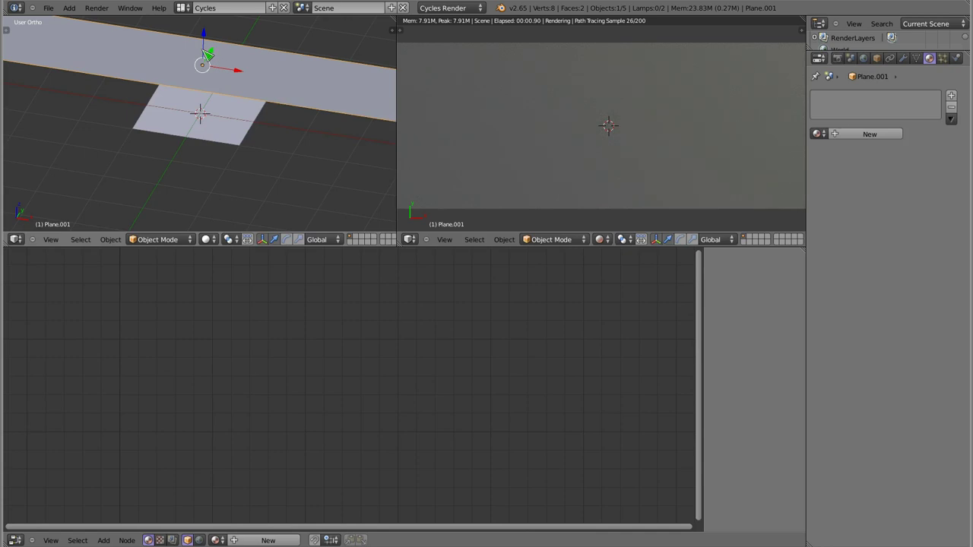
Step: Give the new plane an Emission material and expand its Ray Visibility settings
{"action": "left_click", "coordinate": [874, 136]}
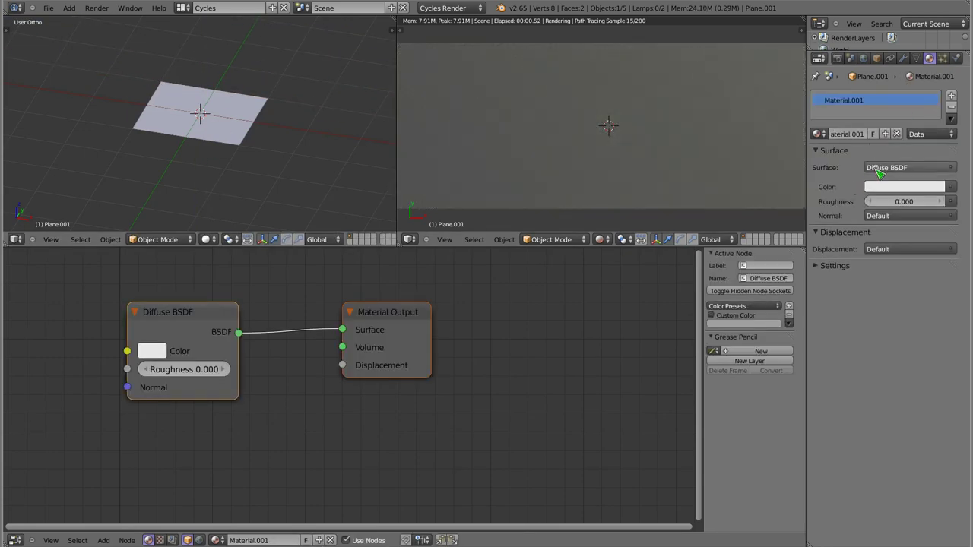
{"action": "left_click", "coordinate": [883, 168]}
{"action": "left_click", "coordinate": [815, 307]}
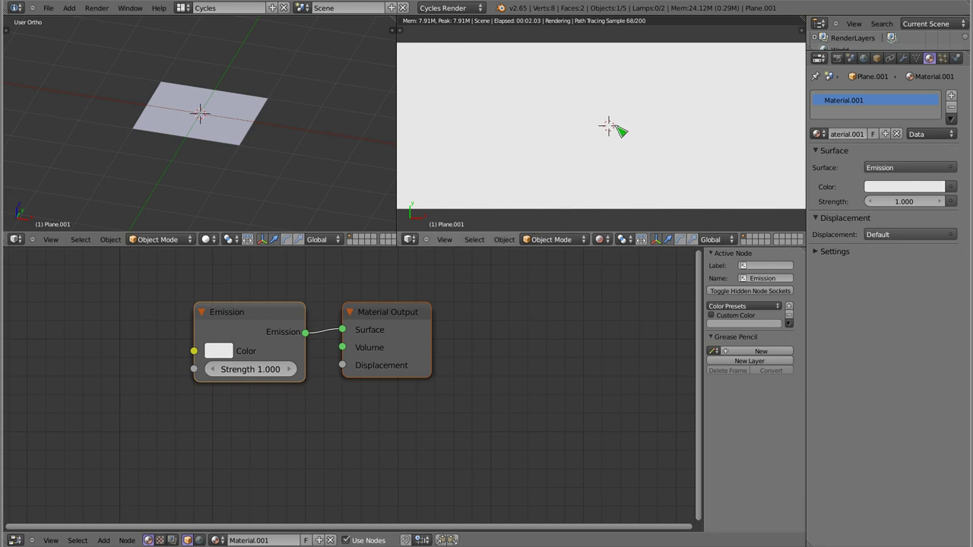
{"action": "left_click", "coordinate": [877, 58]}
{"action": "left_click", "coordinate": [818, 498]}
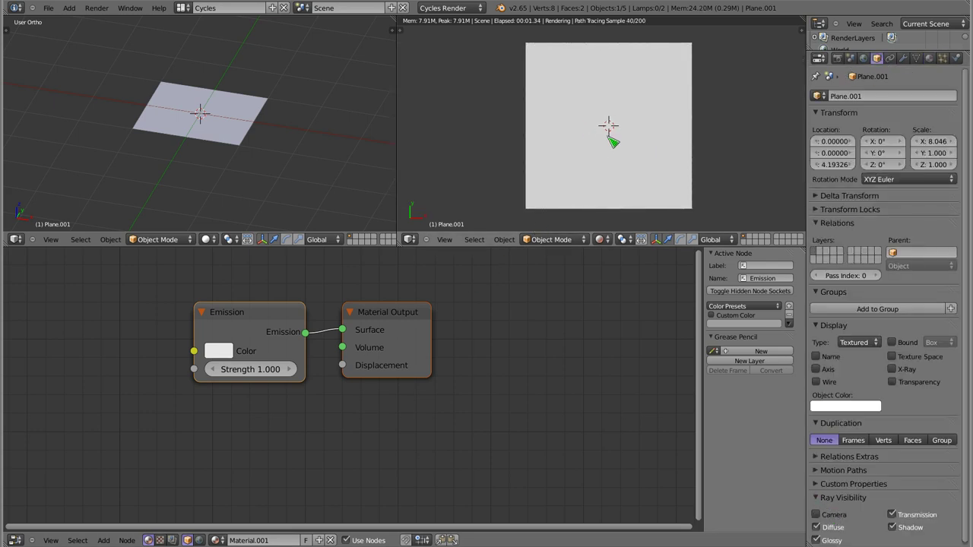
Step: Select the original anisotropic plane while orbiting the rendered view around it
{"action": "mouse_move", "coordinate": [619, 134]}
{"action": "middle_mouse_down"}
{"action": "mouse_move", "coordinate": [609, 145]}
{"action": "mouse_move", "coordinate": [661, 99]}
{"action": "mouse_move", "coordinate": [598, 126]}
{"action": "middle_mouse_up"}
{"action": "right_click", "coordinate": [625, 117]}
{"action": "mouse_move", "coordinate": [582, 125]}
{"action": "middle_mouse_down"}
{"action": "mouse_move", "coordinate": [543, 124]}
{"action": "mouse_move", "coordinate": [570, 130]}
{"action": "middle_mouse_up"}
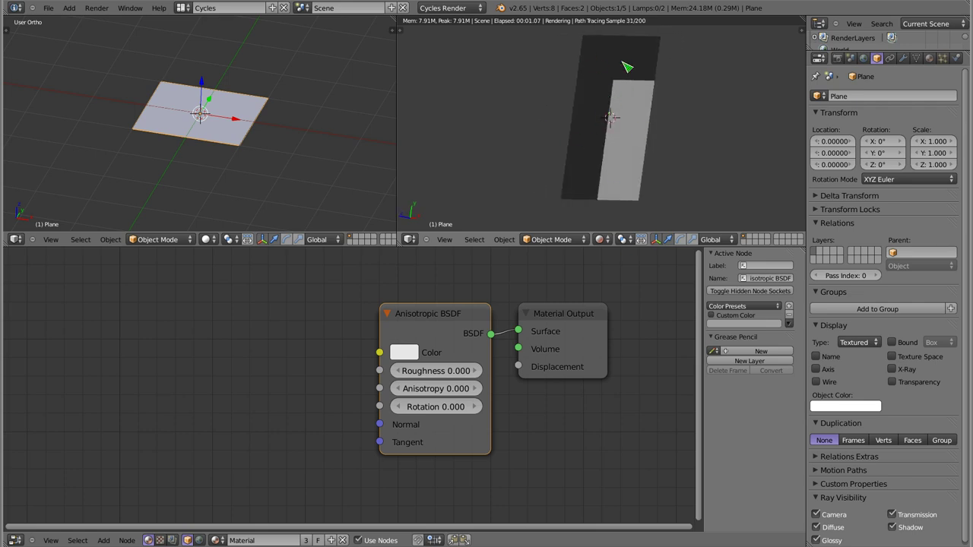
Step: Try Anisotropy at 1.000 and -1.000, then set it to 0 and Roughness to 0.100
{"action": "key", "text": "KP_7"}
{"action": "mouse_move", "coordinate": [679, 137]}
{"action": "middle_mouse_down"}
{"action": "mouse_move", "coordinate": [628, 130]}
{"action": "mouse_move", "coordinate": [580, 76]}
{"action": "mouse_move", "coordinate": [623, 152]}
{"action": "mouse_move", "coordinate": [586, 123]}
{"action": "middle_mouse_up"}
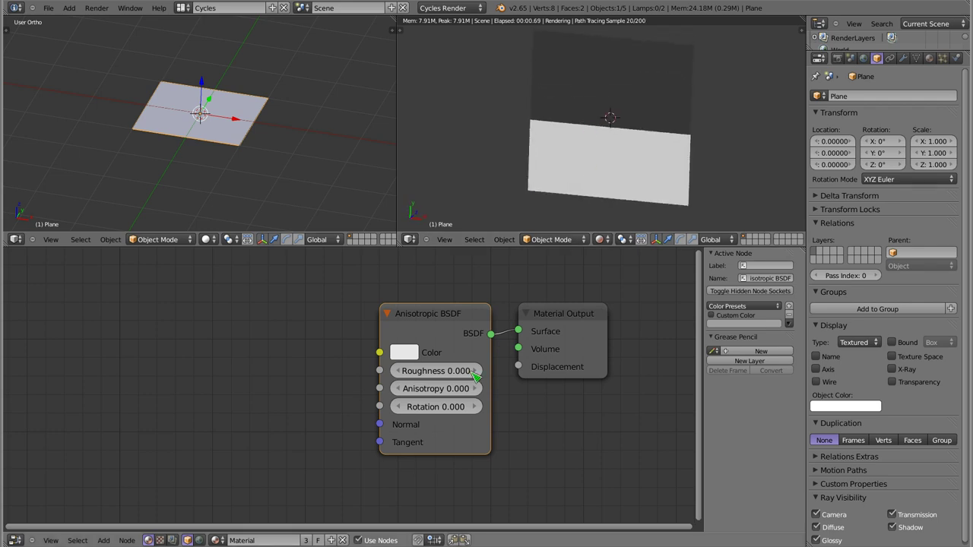
{"action": "left_click_drag", "start_coordinate": [478, 392], "coordinate": [532, 392]}
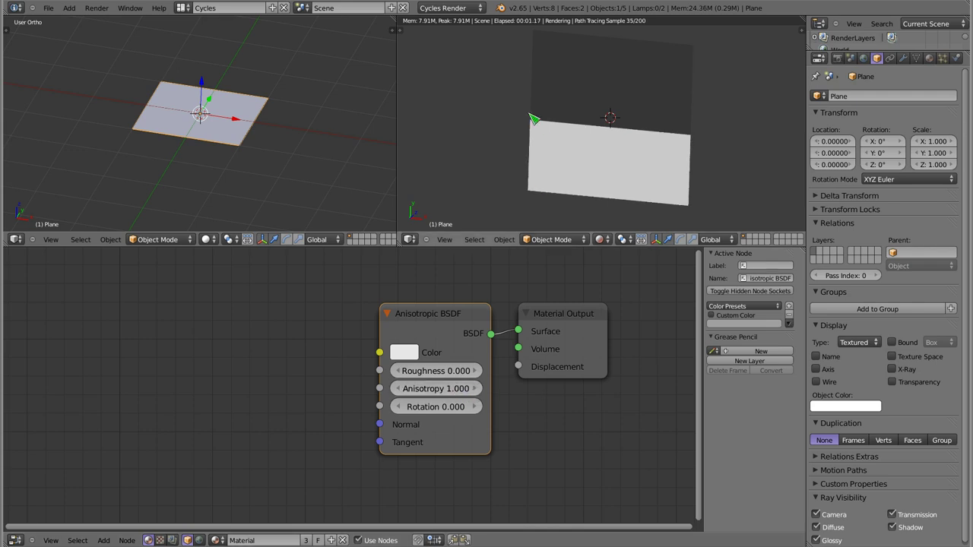
{"action": "left_click_drag", "start_coordinate": [463, 389], "coordinate": [354, 388]}
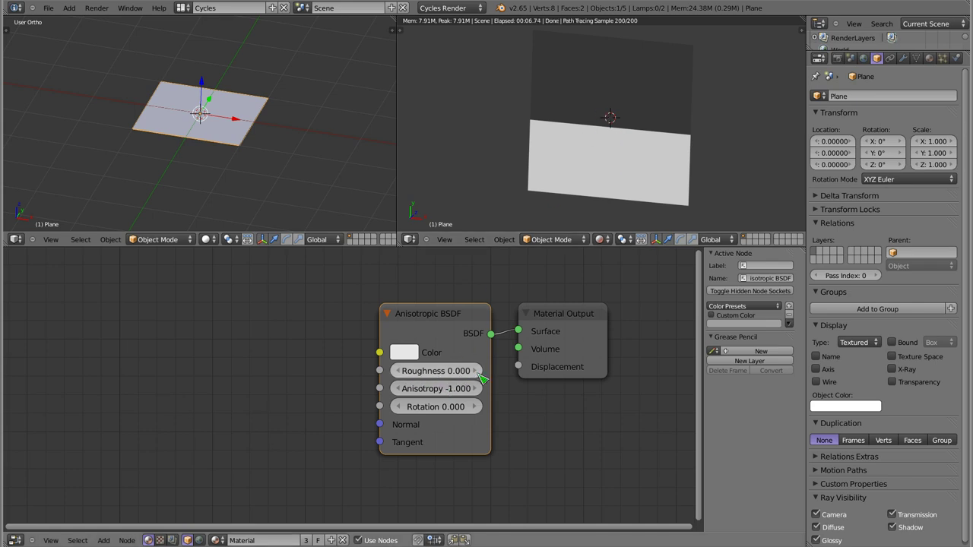
{"action": "left_click", "coordinate": [443, 390]}
{"action": "type", "text": "0"}
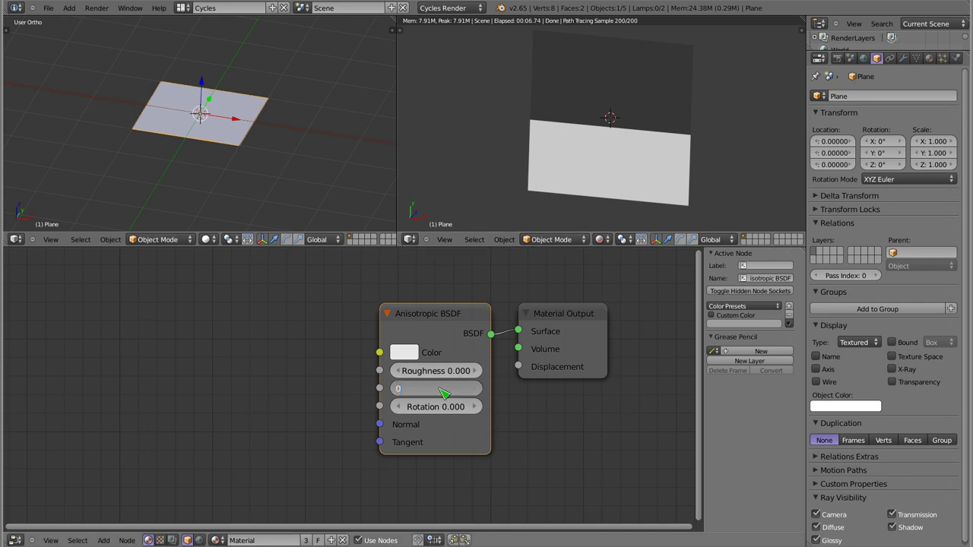
{"action": "key", "text": "Return"}
{"action": "left_click", "coordinate": [475, 371]}
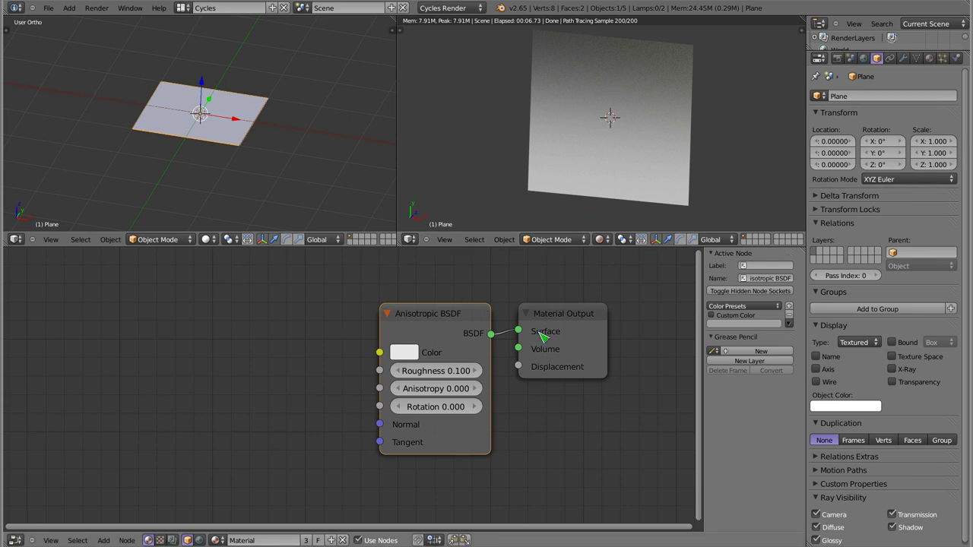
{"action": "left_click_drag", "start_coordinate": [435, 319], "coordinate": [435, 325]}
Step: Switch to Chrome and load the CG Textures site in a new tab
{"action": "key", "text": "alt+Tab"}
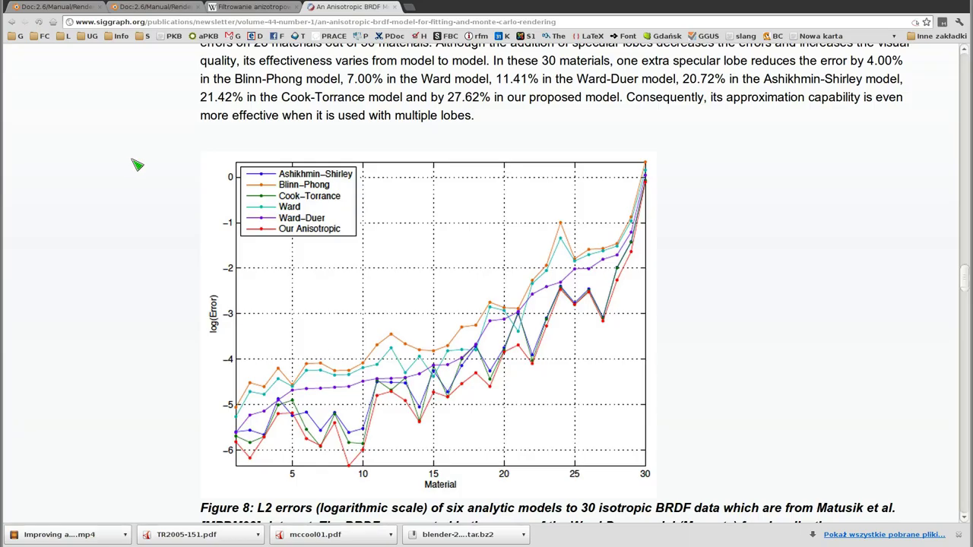
{"action": "key", "text": "ctrl+t"}
{"action": "type", "text": "cg"}
{"action": "key", "text": "Return"}
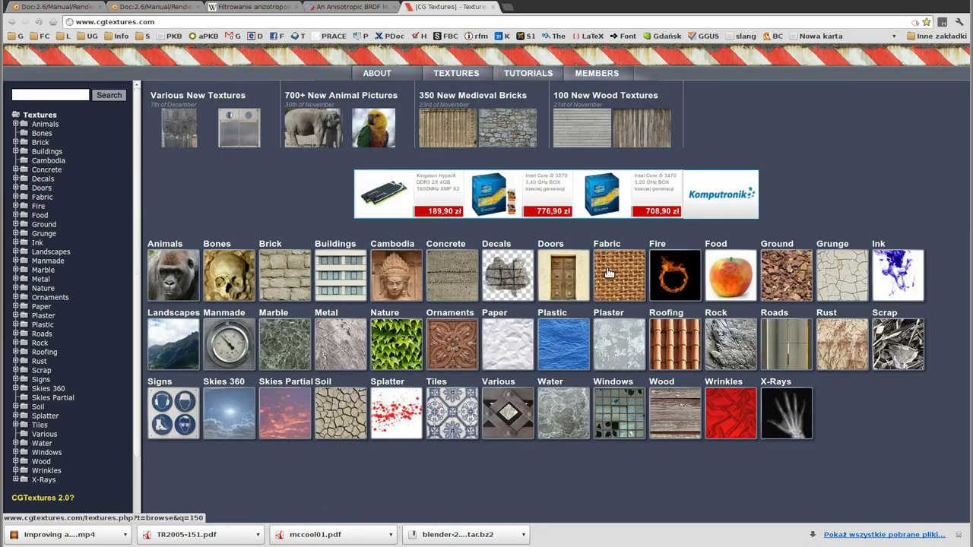
Step: Browse Wood > Fine Wood and open the WoodFine0014 texture page
{"action": "left_click", "coordinate": [692, 412]}
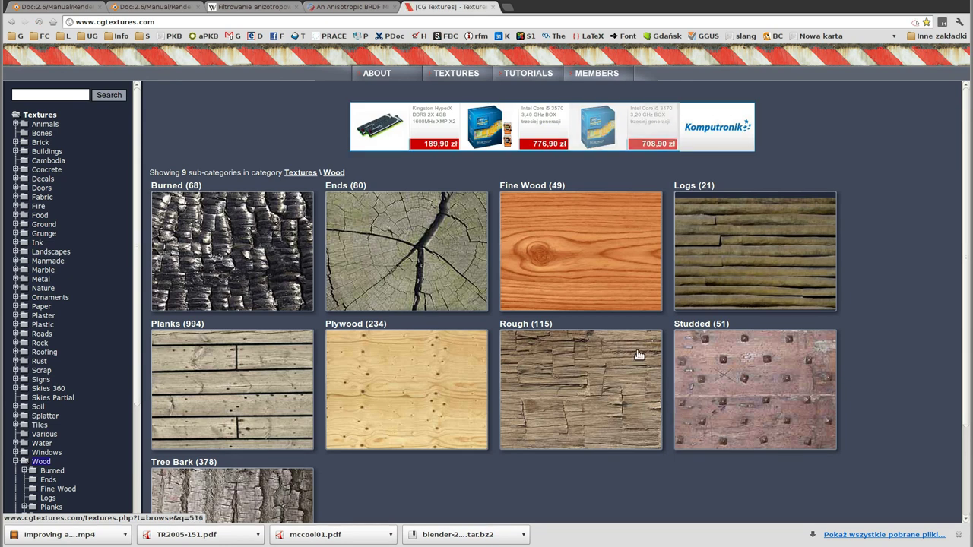
{"action": "left_click", "coordinate": [570, 241]}
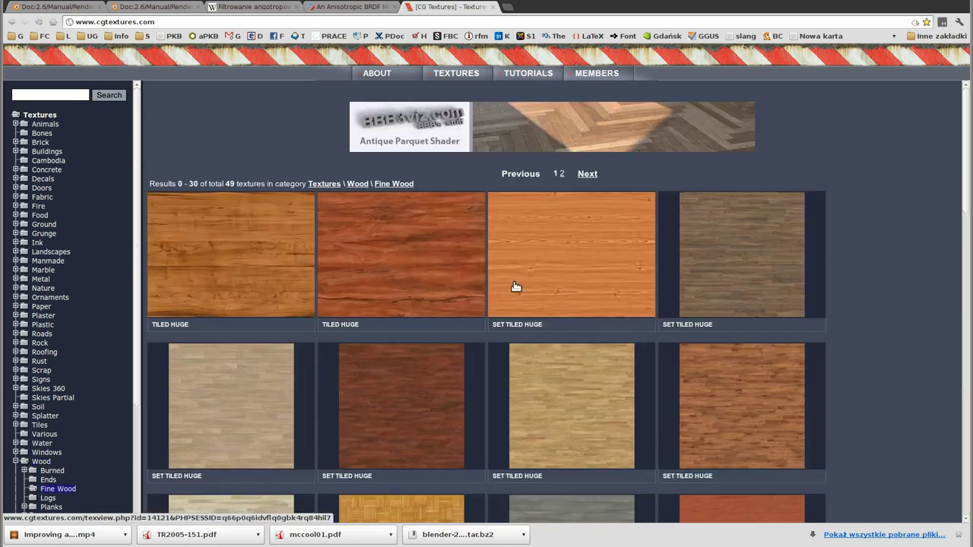
{"action": "scroll", "coordinate": [573, 274], "scroll_direction": "down", "scroll_amount": 2}
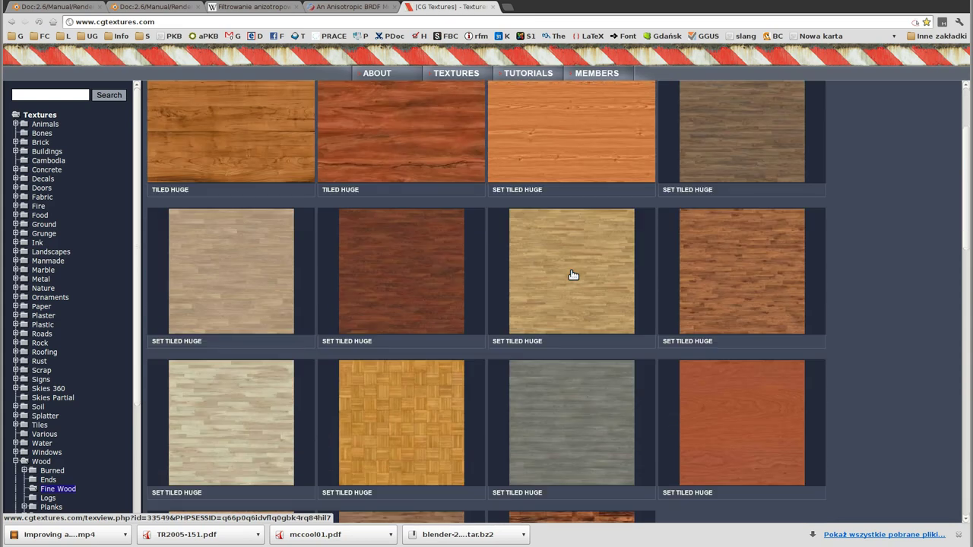
{"action": "scroll", "coordinate": [573, 275], "scroll_direction": "down", "scroll_amount": 3}
{"action": "scroll", "coordinate": [573, 274], "scroll_direction": "down", "scroll_amount": 2}
{"action": "scroll", "coordinate": [343, 290], "scroll_direction": "down", "scroll_amount": 2}
{"action": "scroll", "coordinate": [344, 290], "scroll_direction": "down", "scroll_amount": 2}
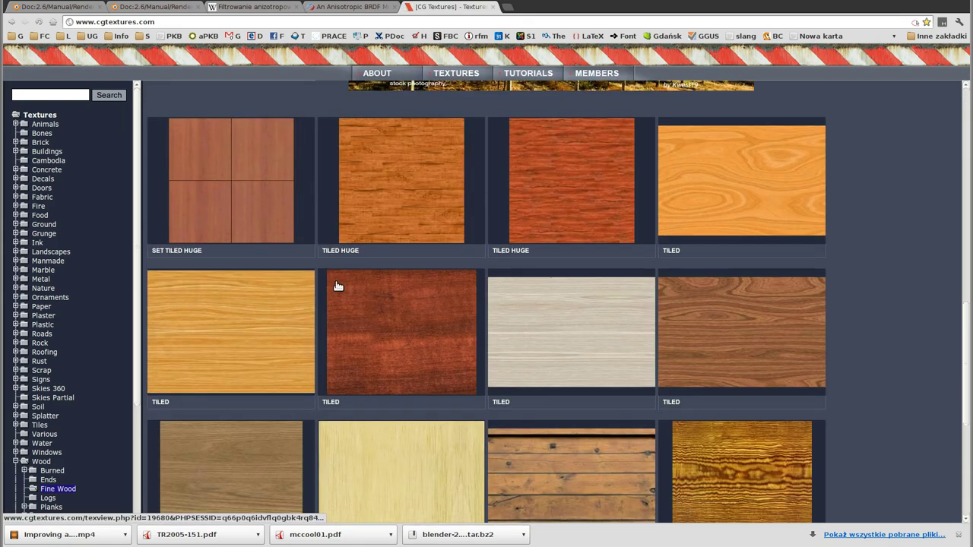
{"action": "scroll", "coordinate": [341, 285], "scroll_direction": "down", "scroll_amount": 2}
{"action": "left_click", "coordinate": [251, 391]}
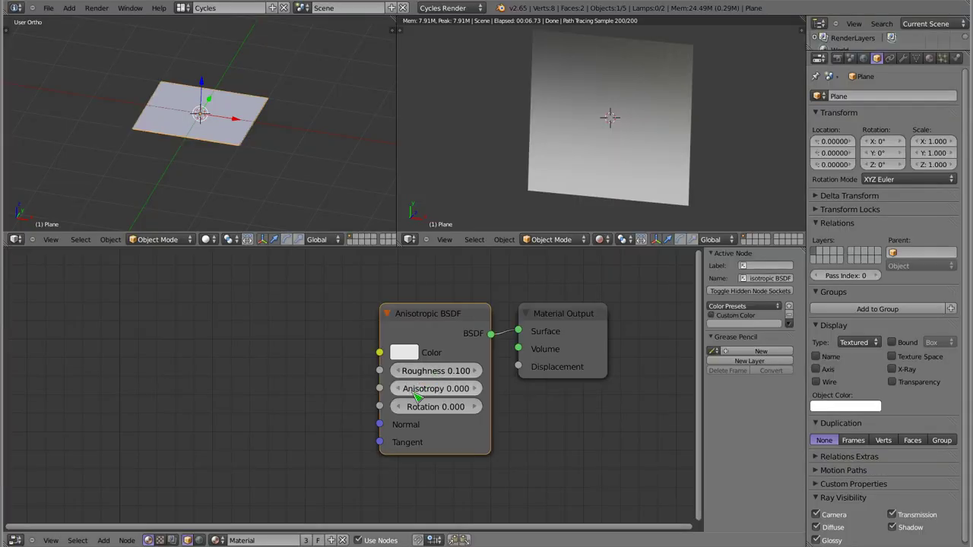
Step: Raise Anisotropy to 0.200 and frame the rendered plane face-on, zoomed in
{"action": "left_click", "coordinate": [475, 389]}
{"action": "left_click", "coordinate": [475, 389]}
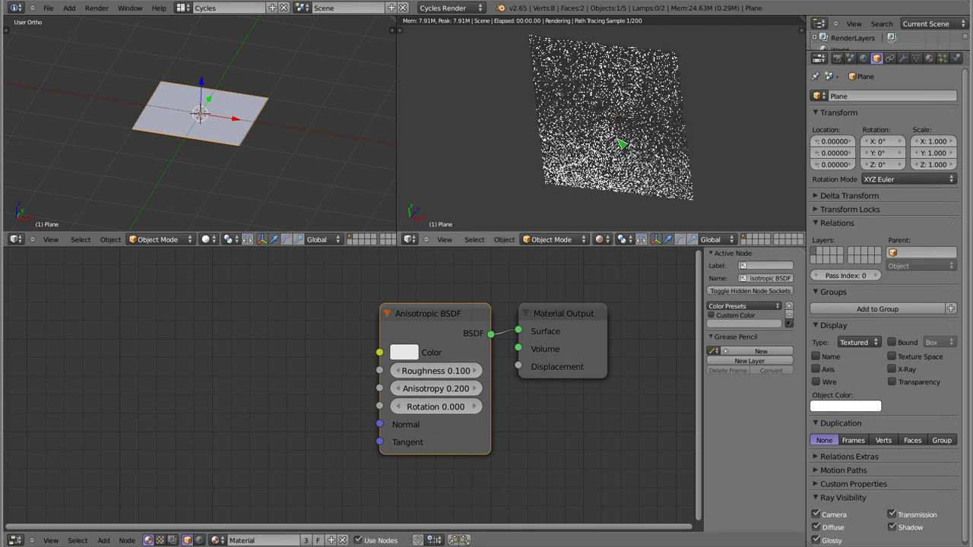
{"action": "mouse_move", "coordinate": [616, 163]}
{"action": "middle_mouse_down"}
{"action": "mouse_move", "coordinate": [641, 180]}
{"action": "mouse_move", "coordinate": [643, 172]}
{"action": "middle_mouse_up"}
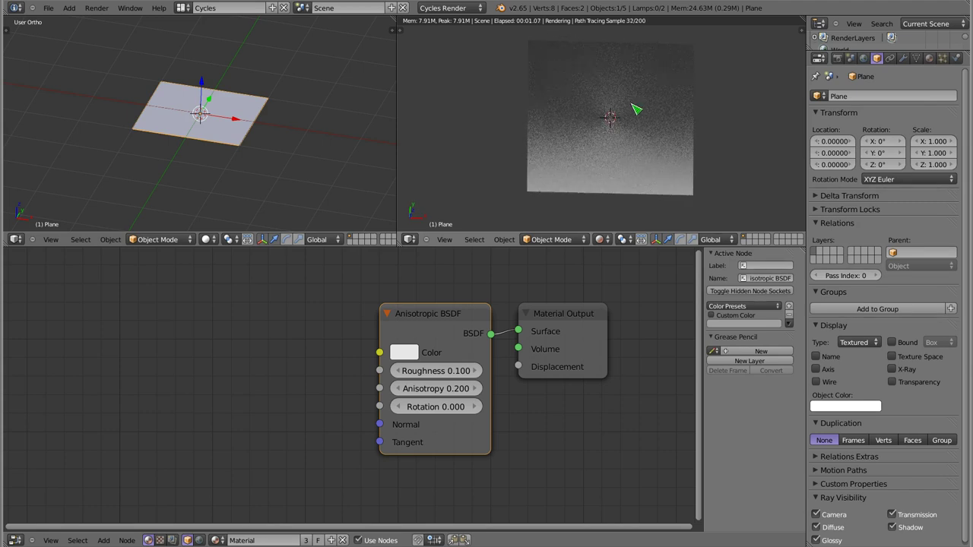
{"action": "scroll", "coordinate": [639, 110], "scroll_direction": "up", "scroll_amount": 2}
{"action": "middle_click_drag", "start_coordinate": [608, 113], "coordinate": [615, 175]}
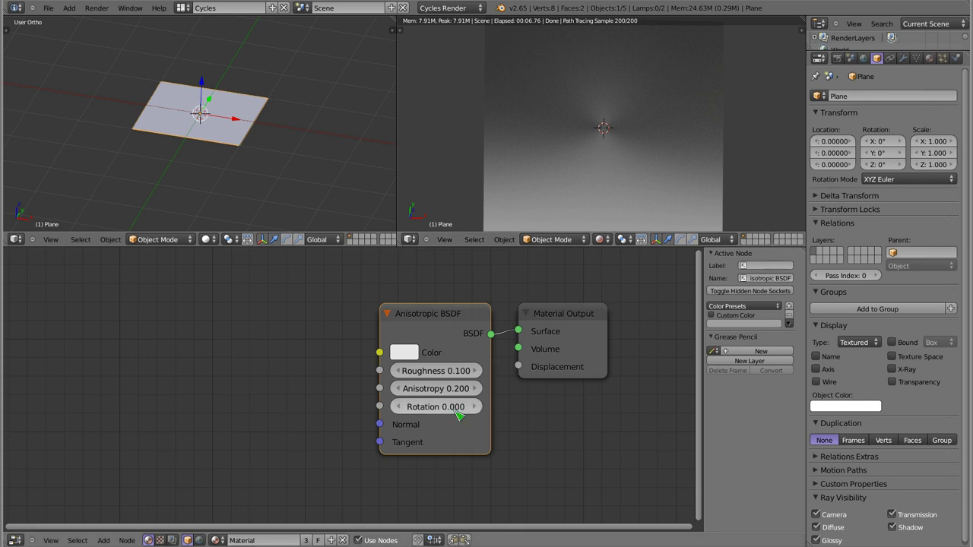
Step: Step Anisotropy up from 0.200 to 0.500
{"action": "left_click", "coordinate": [477, 389]}
{"action": "left_click", "coordinate": [477, 388]}
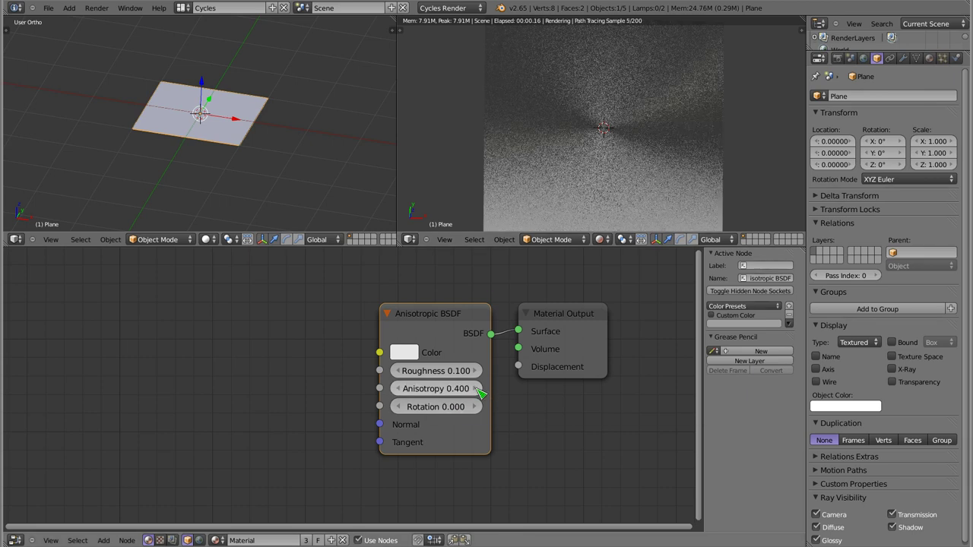
{"action": "left_click", "coordinate": [478, 388]}
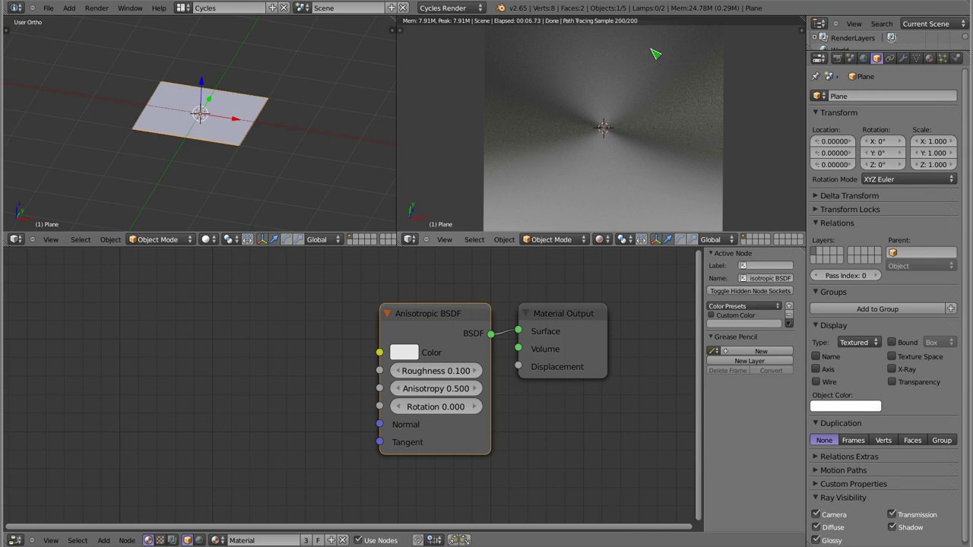
{"action": "scroll", "coordinate": [624, 130], "scroll_direction": "down", "scroll_amount": 4}
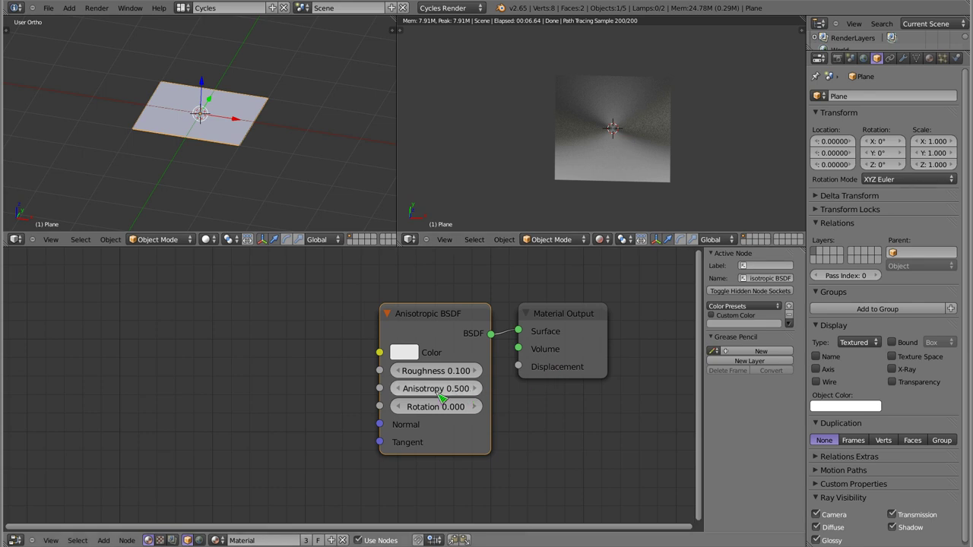
Step: Test Anisotropy at -0.500, then enter 0.5 to bring it back to 0.500
{"action": "left_click", "coordinate": [397, 388]}
{"action": "double_click", "coordinate": [397, 388]}
{"action": "left_click", "coordinate": [397, 389]}
{"action": "double_click", "coordinate": [397, 389]}
{"action": "left_click", "coordinate": [396, 388]}
{"action": "triple_click", "coordinate": [398, 389]}
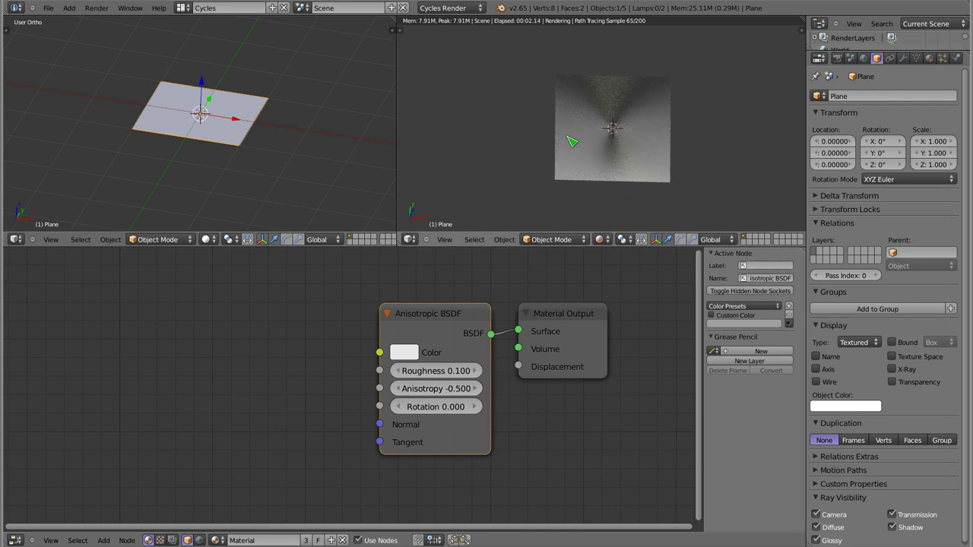
{"action": "left_click", "coordinate": [443, 390]}
{"action": "type", "text": "0.5"}
{"action": "key", "text": "Return"}
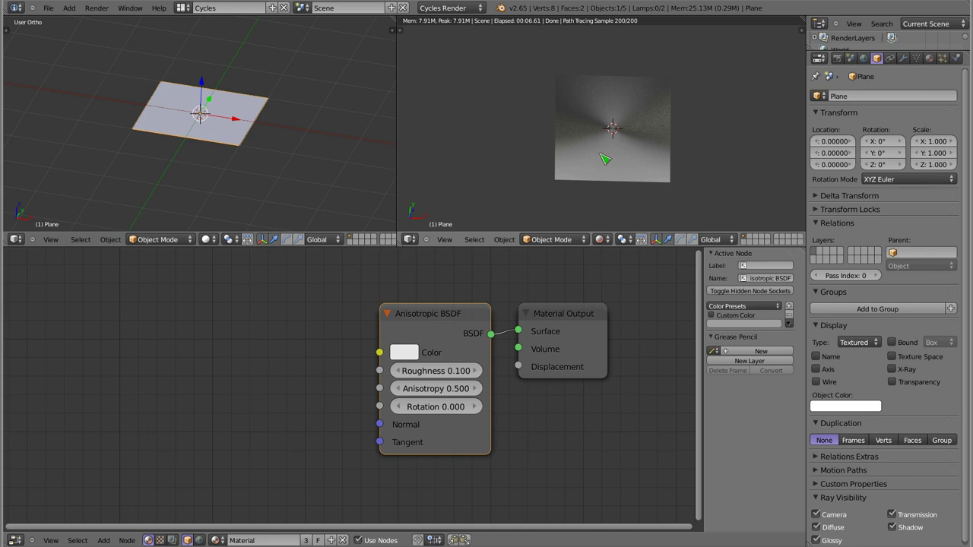
Step: Raise Rotation step by step to 0.500, then delete the test plane
{"action": "left_click", "coordinate": [477, 408]}
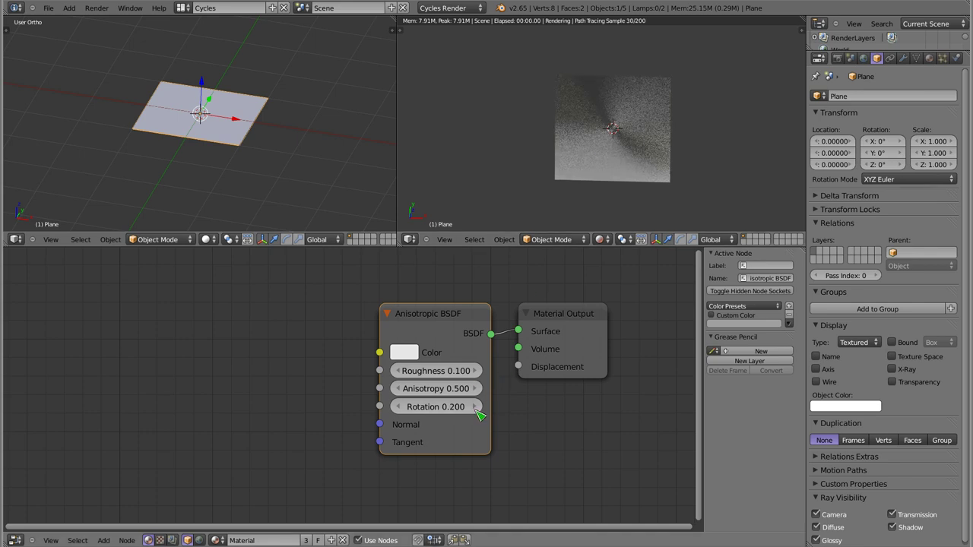
{"action": "left_click", "coordinate": [477, 408]}
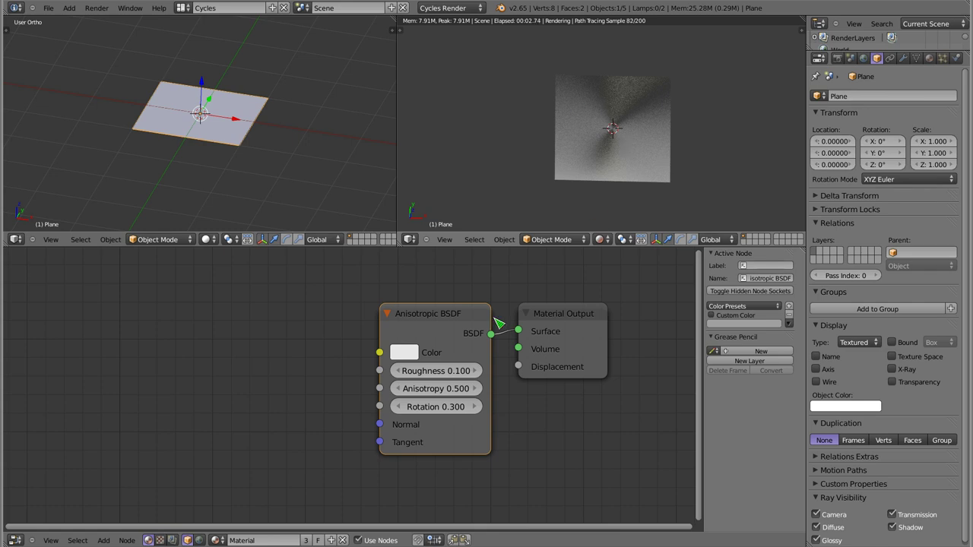
{"action": "left_click", "coordinate": [477, 408]}
{"action": "left_click", "coordinate": [477, 408]}
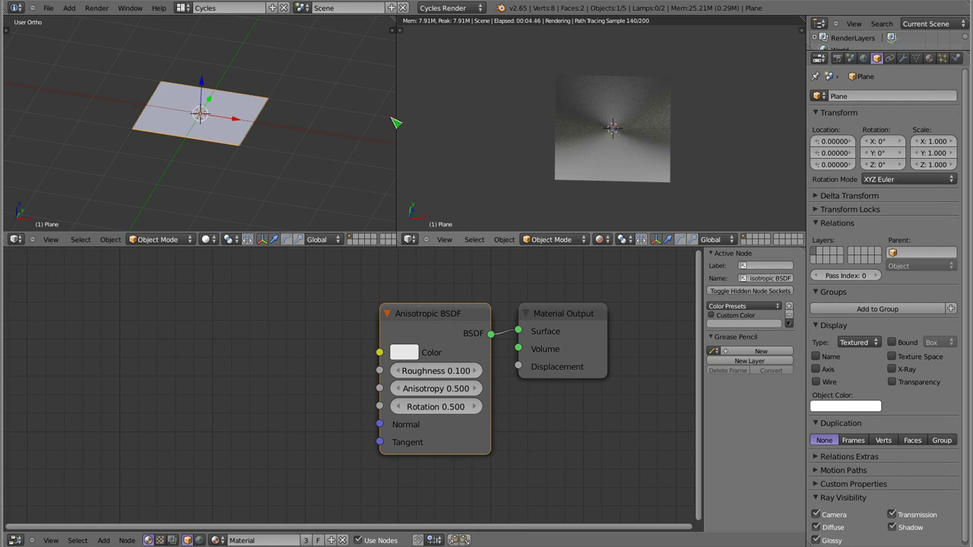
{"action": "key", "text": "x"}
{"action": "left_click", "coordinate": [208, 114]}
Step: Add a UV sphere, subdivide it at level 2 and shade it smooth
{"action": "key", "text": "shift+a"}
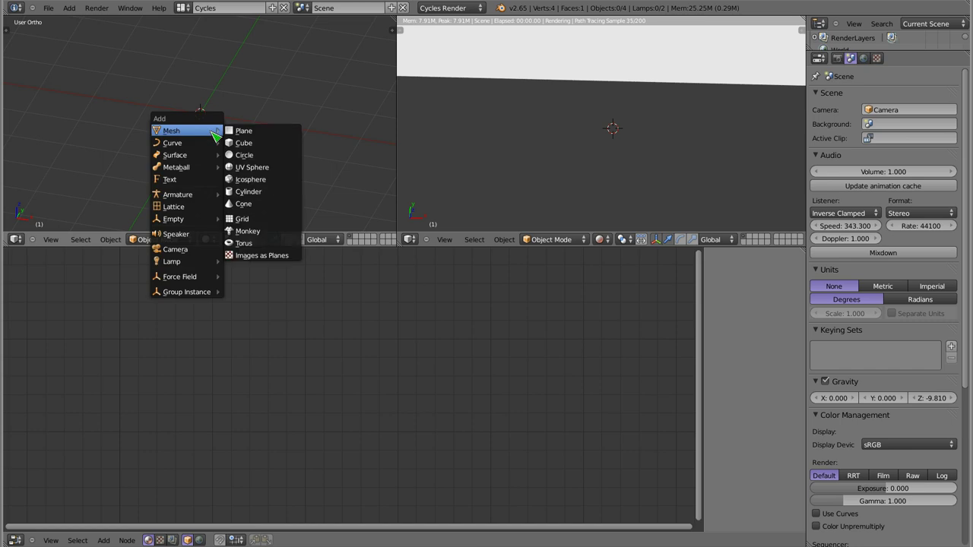
{"action": "left_click", "coordinate": [256, 168]}
{"action": "key", "text": "ctrl+2"}
{"action": "key", "text": "t"}
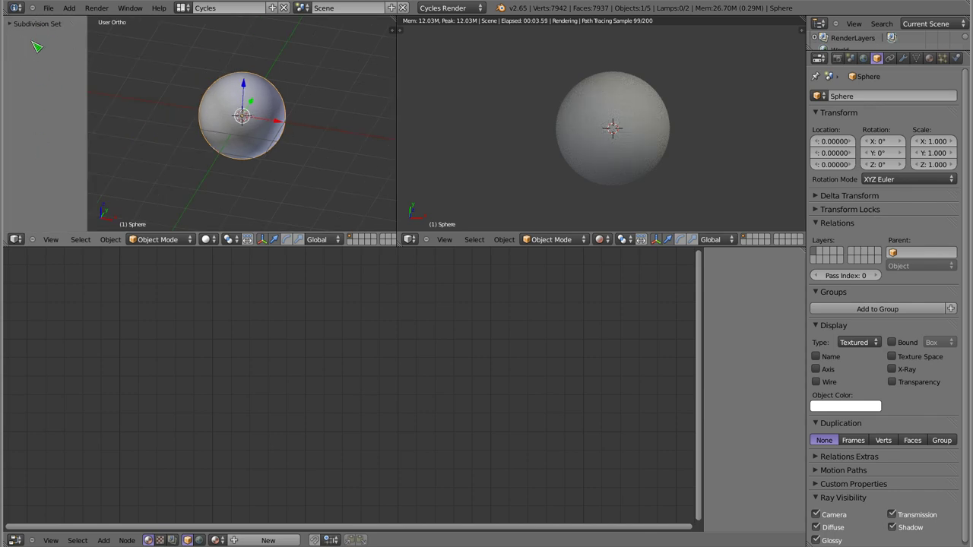
{"action": "scroll", "coordinate": [38, 30], "scroll_direction": "up", "scroll_amount": 5}
{"action": "left_click", "coordinate": [19, 136]}
{"action": "key", "text": "Tab"}
{"action": "key", "text": "Tab"}
{"action": "key", "text": "t"}
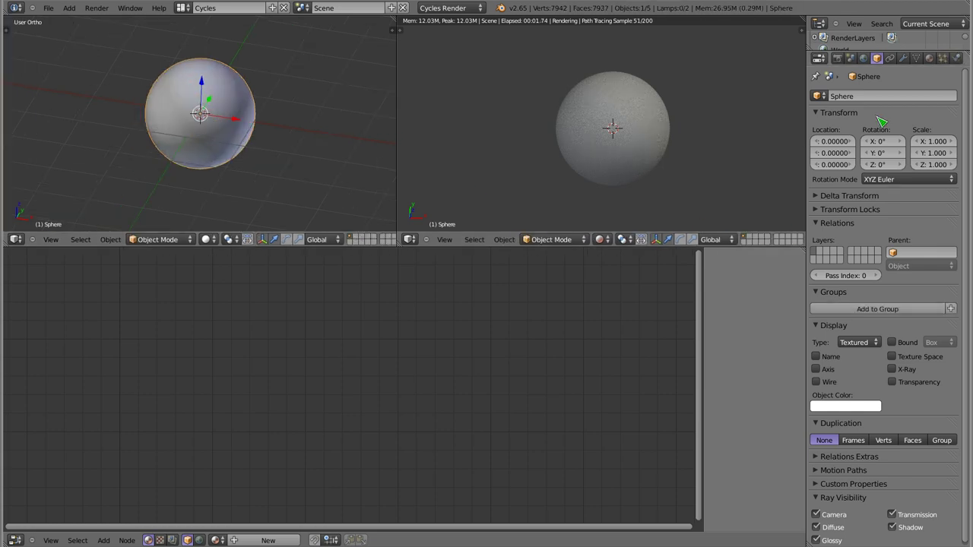
Step: Assign the existing material 'Material' to the sphere
{"action": "left_click", "coordinate": [930, 58]}
{"action": "left_click", "coordinate": [817, 134]}
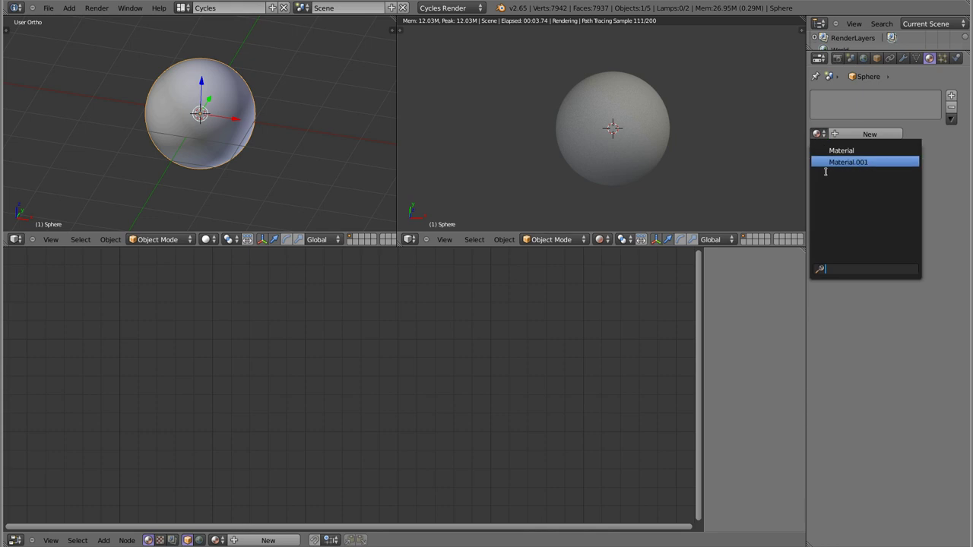
{"action": "left_click", "coordinate": [837, 147]}
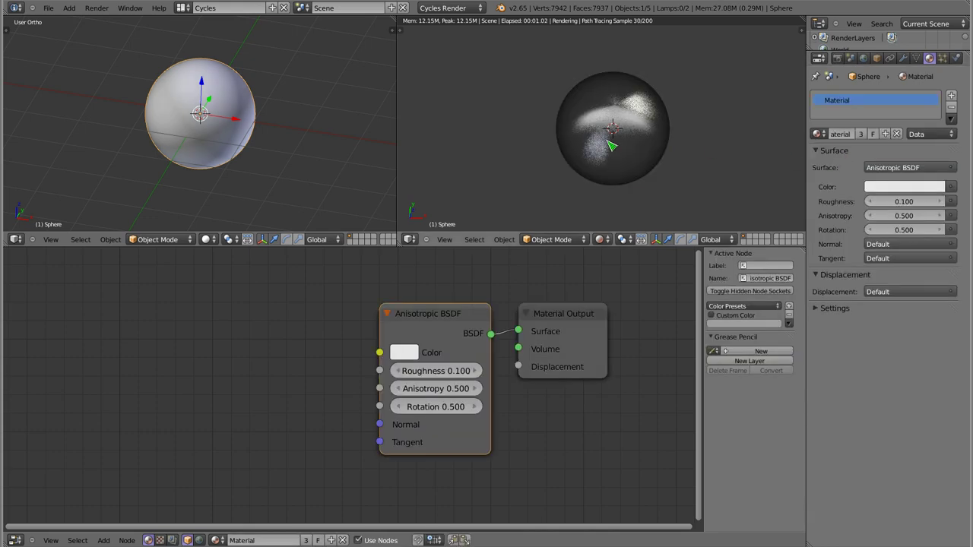
Step: Set the sphere material's Rotation to 0 and check the highlight in front view
{"action": "middle_click_drag", "start_coordinate": [612, 128], "coordinate": [583, 157]}
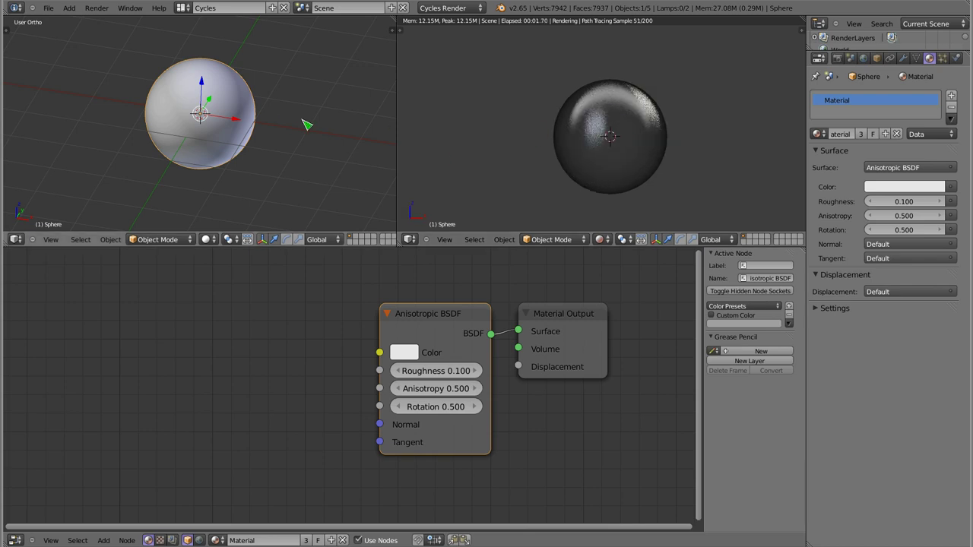
{"action": "key", "text": "KP_1"}
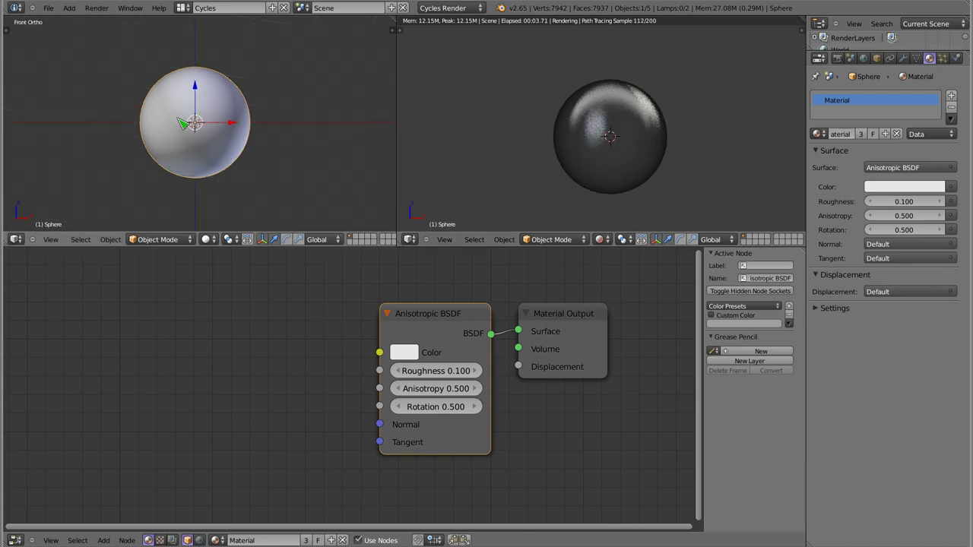
{"action": "left_click", "coordinate": [438, 407]}
{"action": "type", "text": "0"}
{"action": "key", "text": "Return"}
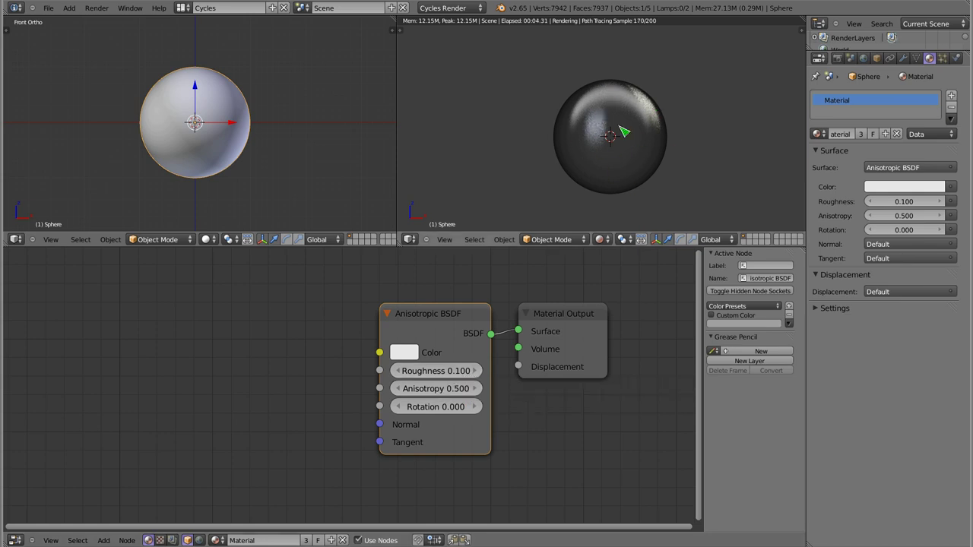
{"action": "scroll", "coordinate": [198, 129], "scroll_direction": "down", "scroll_amount": 4}
{"action": "middle_click_drag", "start_coordinate": [198, 129], "coordinate": [215, 97]}
Step: Duplicate the emission plane and rotate the copy about Z into a cross
{"action": "scroll", "coordinate": [215, 98], "scroll_direction": "down", "scroll_amount": 2}
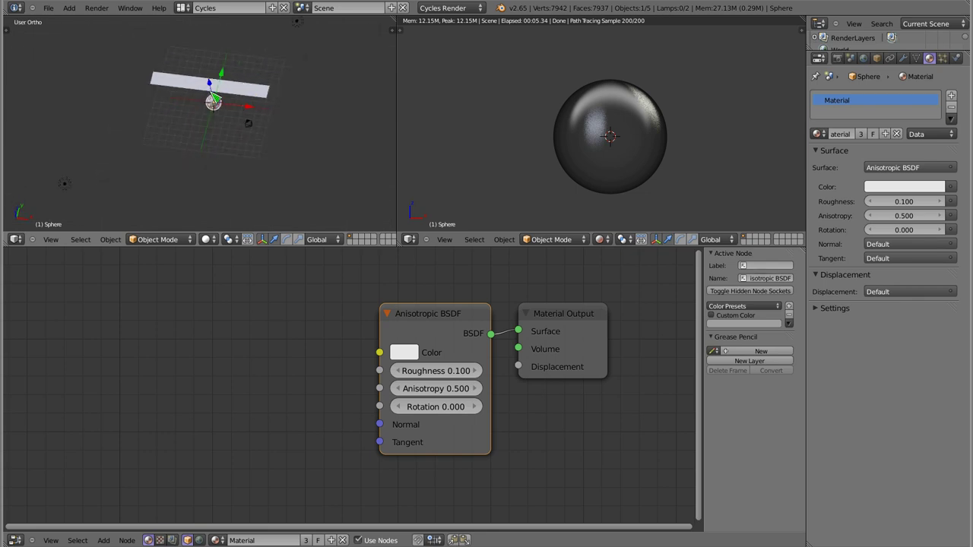
{"action": "right_click", "coordinate": [219, 92]}
{"action": "key", "text": "shift+d"}
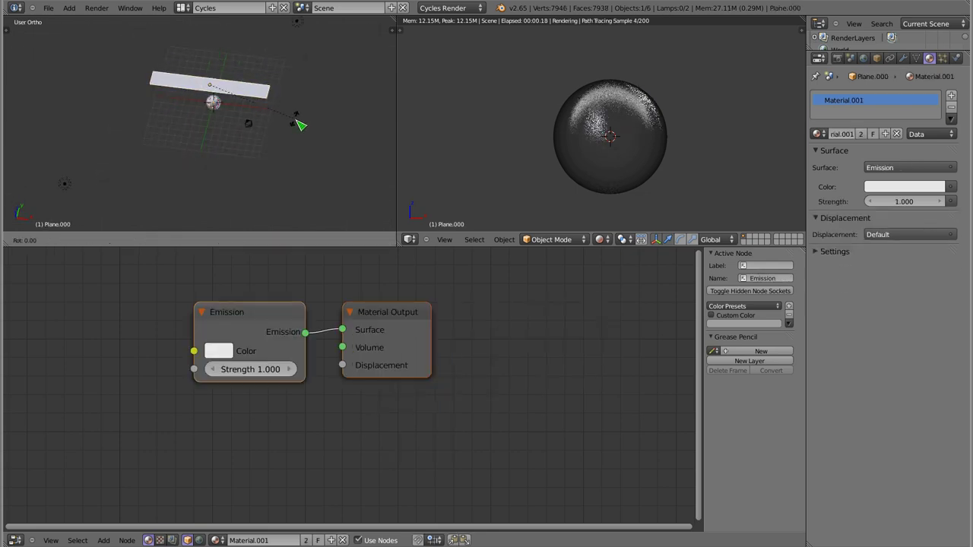
{"action": "key", "text": "r"}
{"action": "key", "text": "z"}
{"action": "left_click", "coordinate": [254, 213]}
Step: Delete the lamp and the rotated plane copy, then zoom in on front view
{"action": "right_click", "coordinate": [65, 183]}
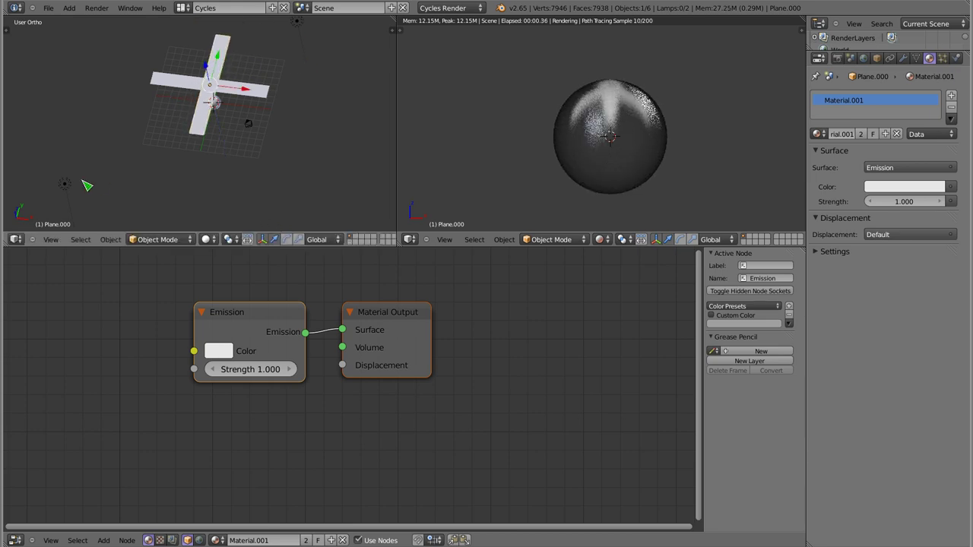
{"action": "middle_click_drag", "start_coordinate": [192, 153], "coordinate": [251, 86], "text": "shift"}
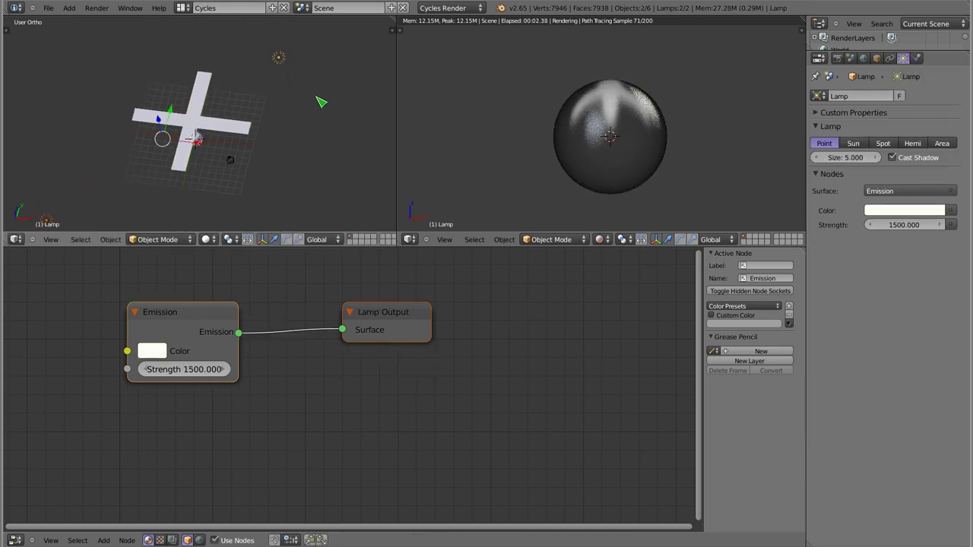
{"action": "key", "text": "Delete"}
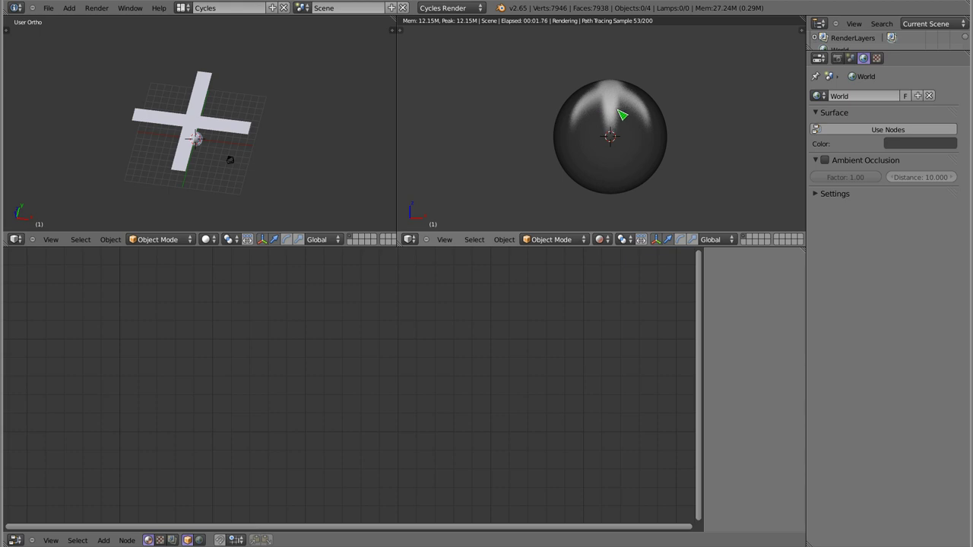
{"action": "right_click", "coordinate": [208, 92]}
{"action": "key", "text": "Delete"}
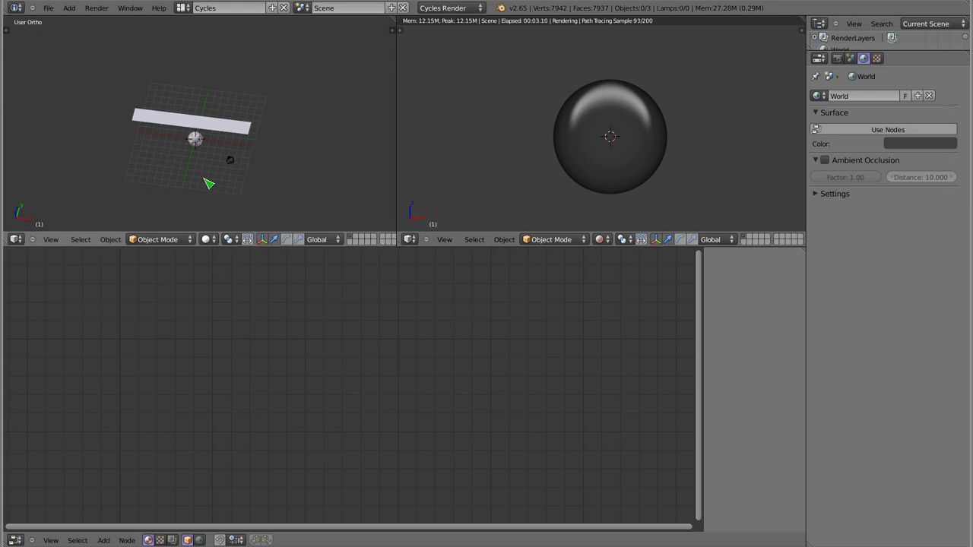
{"action": "key", "text": "KP_1"}
{"action": "scroll", "coordinate": [210, 133], "scroll_direction": "up", "scroll_amount": 2}
{"action": "scroll", "coordinate": [213, 135], "scroll_direction": "up", "scroll_amount": 2}
{"action": "scroll", "coordinate": [228, 135], "scroll_direction": "up", "scroll_amount": 2}
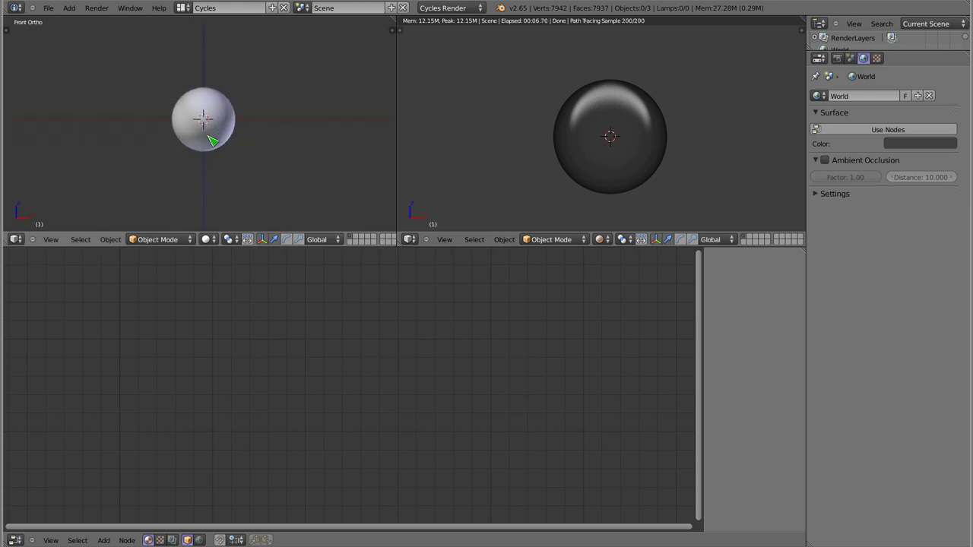
Step: Orbit the view to look down on the sphere's top and zoom in close
{"action": "key", "text": "KP_8"}
{"action": "key", "text": "KP_8"}
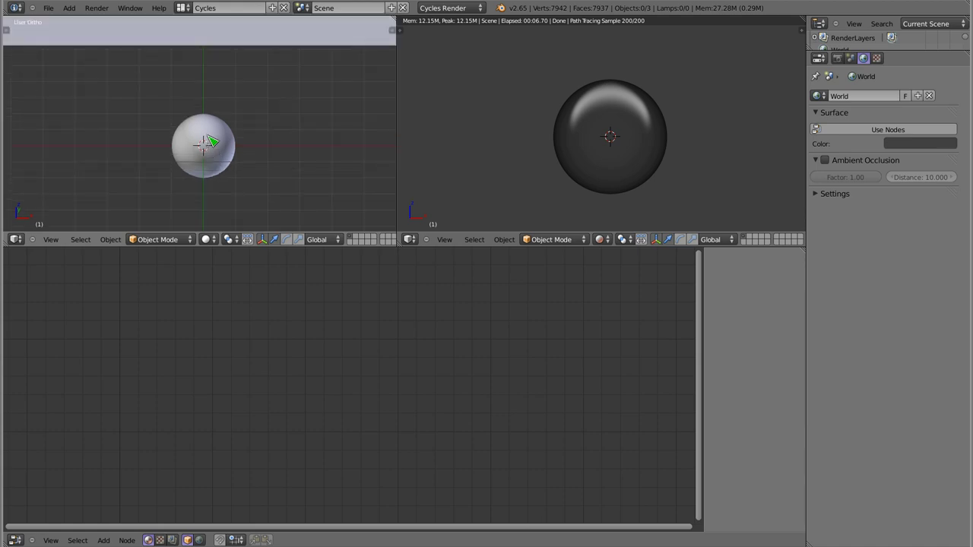
{"action": "key", "text": "KP_8"}
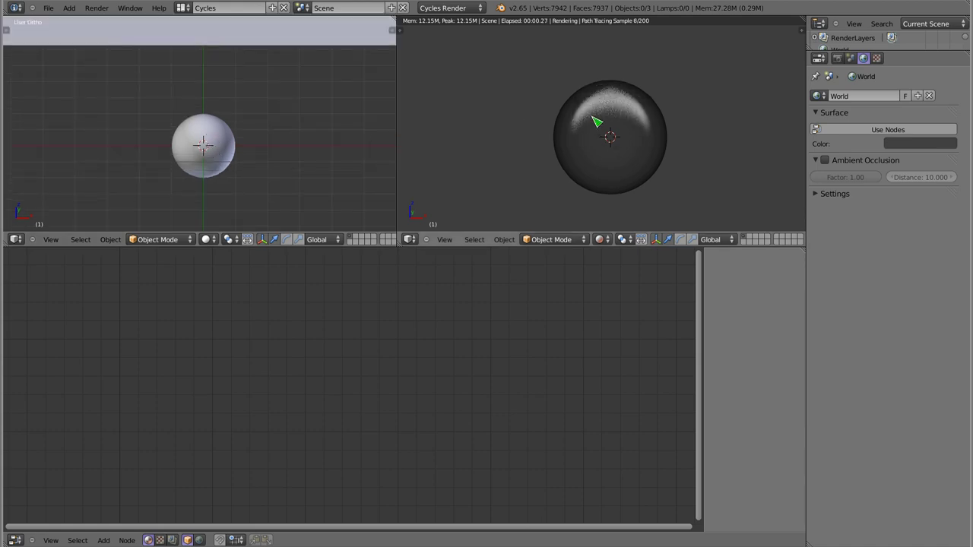
{"action": "key", "text": "KP_8"}
{"action": "key", "text": "KP_8"}
{"action": "key", "text": "KP_8"}
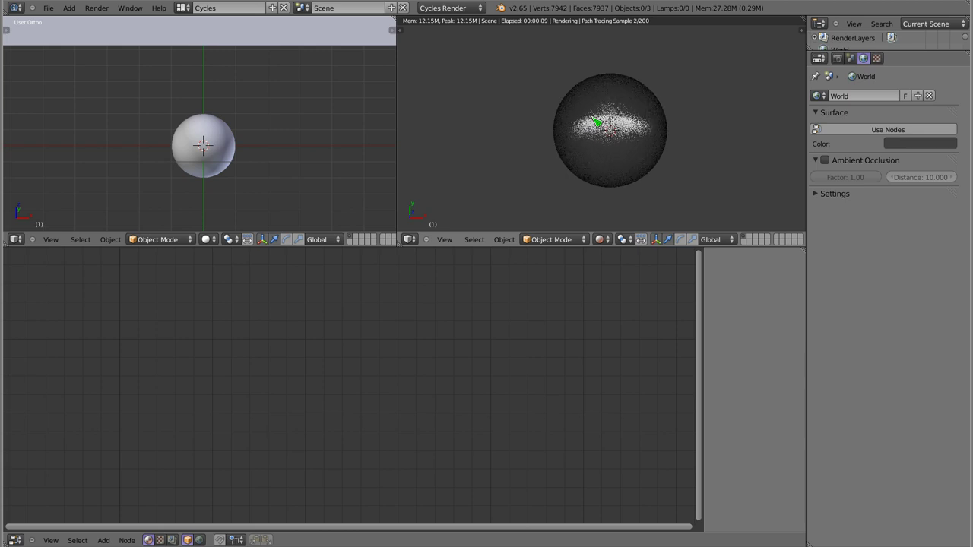
{"action": "key", "text": "KP_8"}
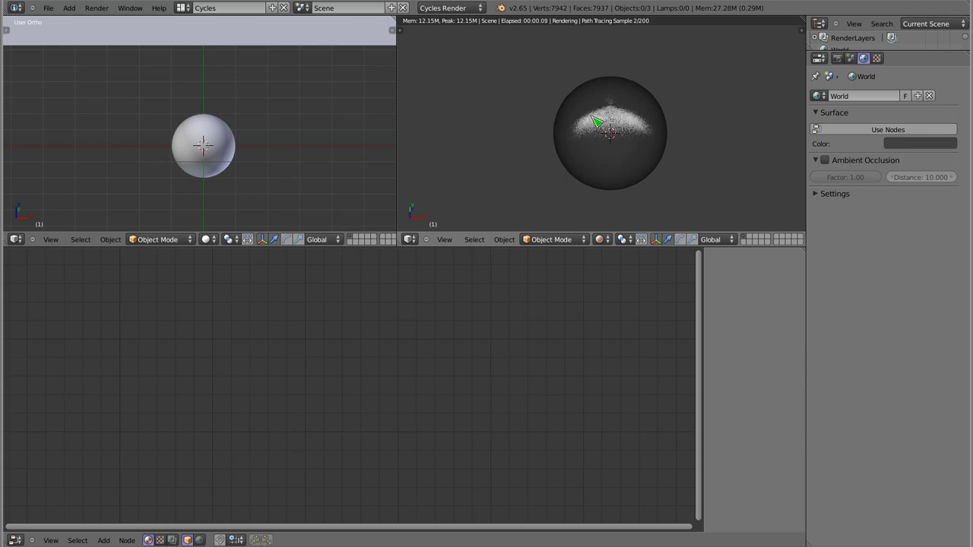
{"action": "key", "text": "KP_8"}
{"action": "scroll", "coordinate": [609, 118], "scroll_direction": "up", "scroll_amount": 3}
{"action": "scroll", "coordinate": [609, 118], "scroll_direction": "up", "scroll_amount": 2}
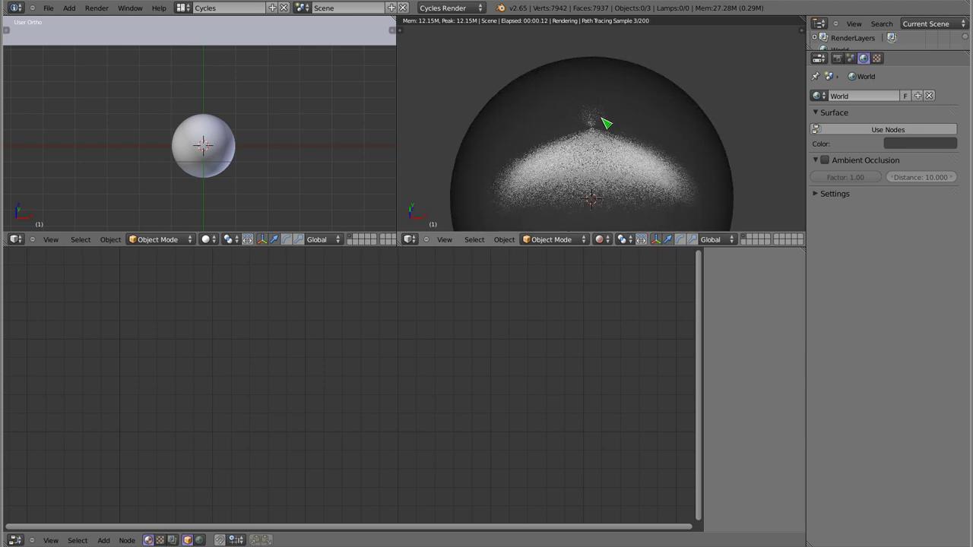
{"action": "scroll", "coordinate": [604, 122], "scroll_direction": "up", "scroll_amount": 2}
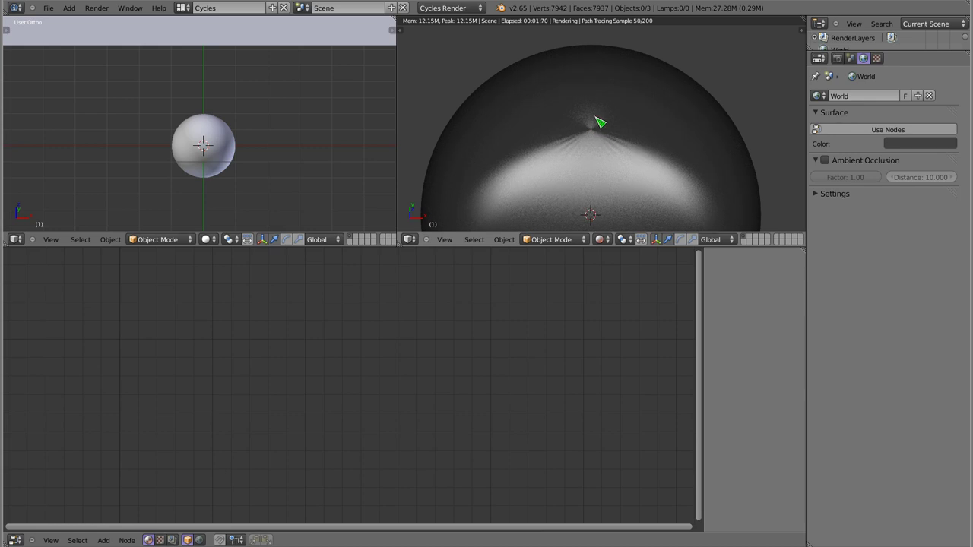
Step: Select the sphere and switch the right view back to Rendered shading
{"action": "key", "text": "z"}
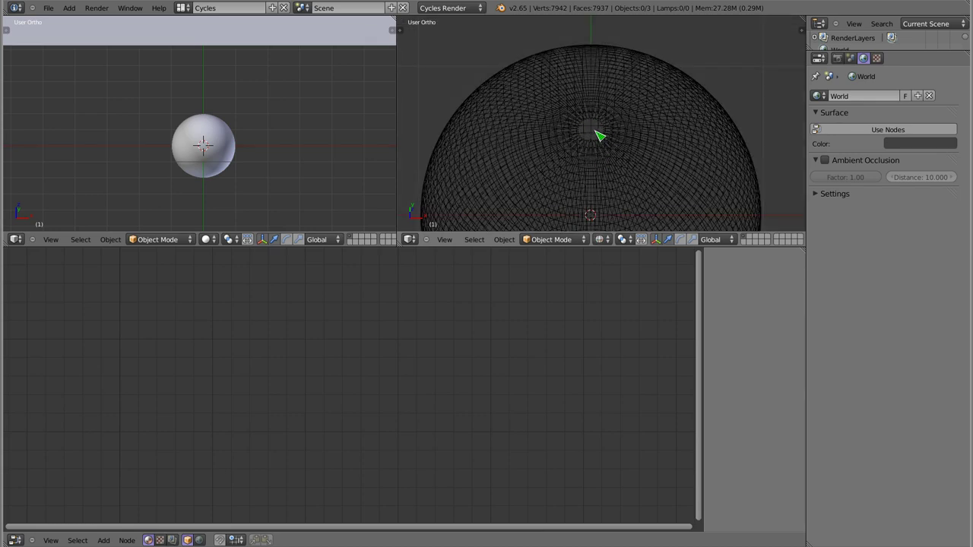
{"action": "right_click", "coordinate": [597, 131]}
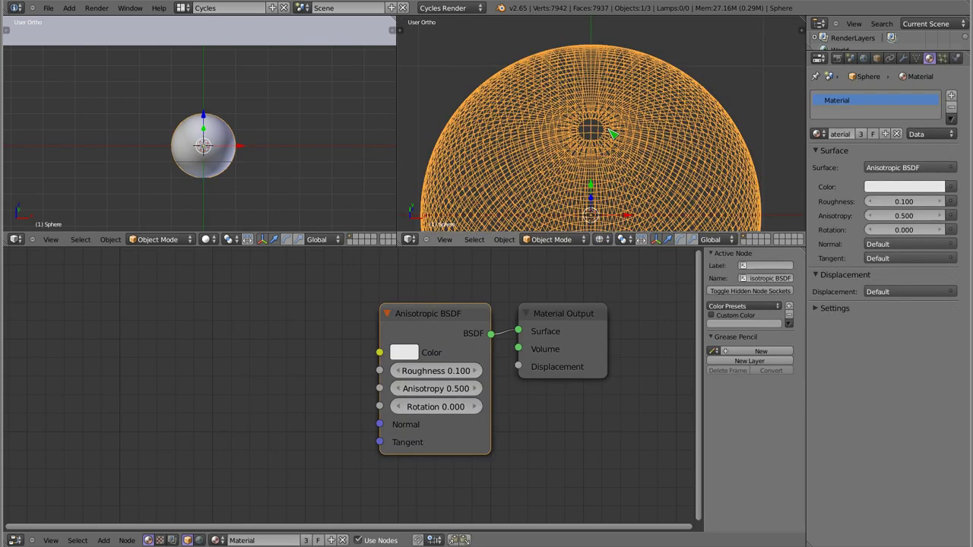
{"action": "key", "text": "z"}
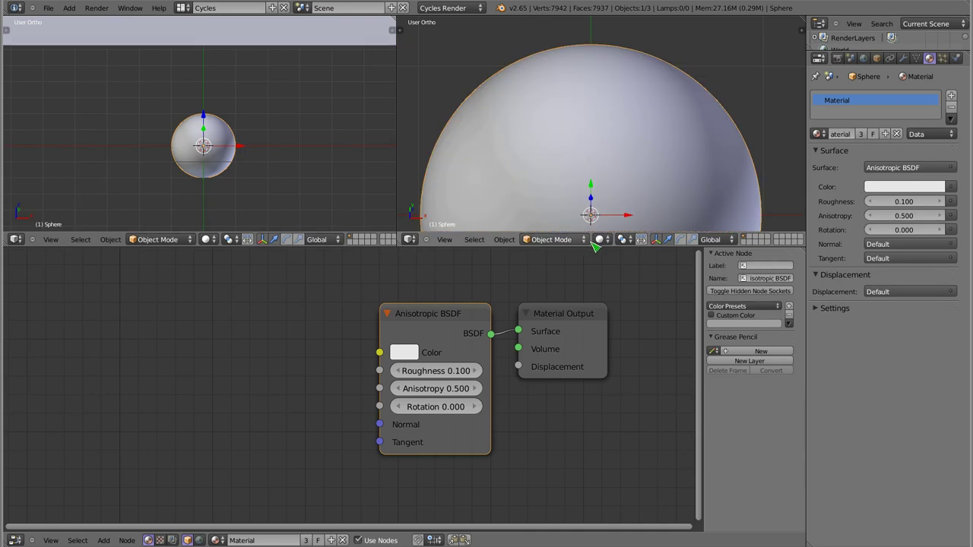
{"action": "left_click", "coordinate": [600, 240]}
{"action": "left_click", "coordinate": [611, 163]}
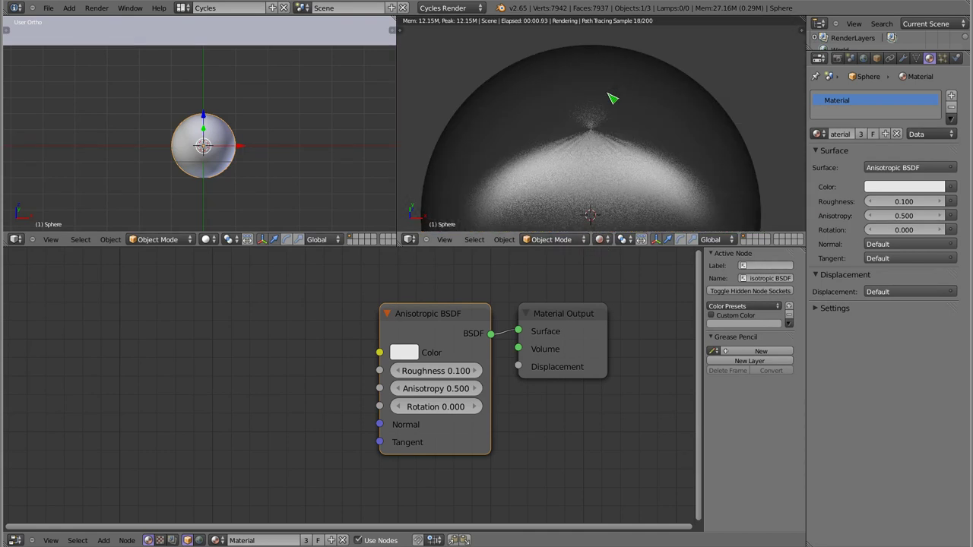
Step: Drag Anisotropy to 1.000 and step Rotation from 0.100 up to 1.000 while watching the highlight
{"action": "left_click_drag", "start_coordinate": [456, 395], "coordinate": [467, 450]}
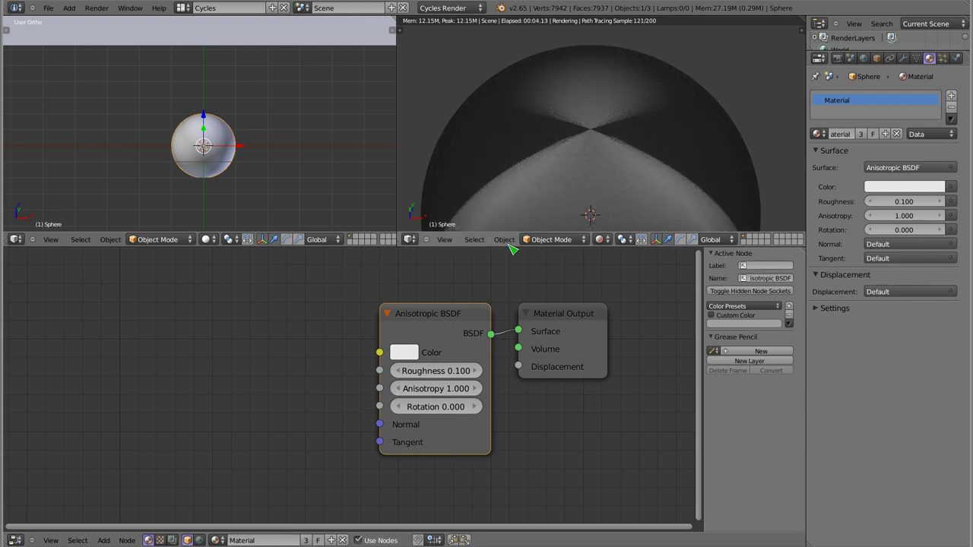
{"action": "left_click", "coordinate": [473, 409]}
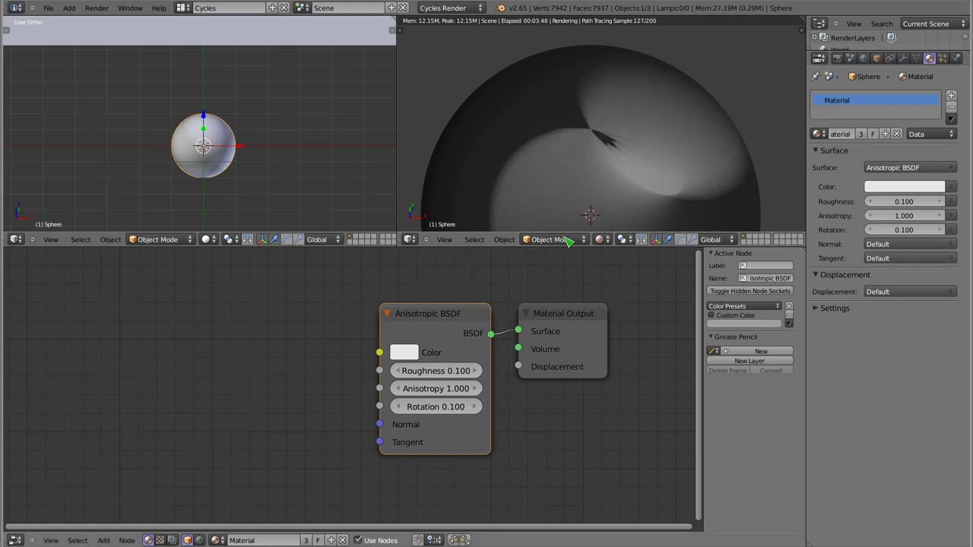
{"action": "left_click", "coordinate": [473, 406]}
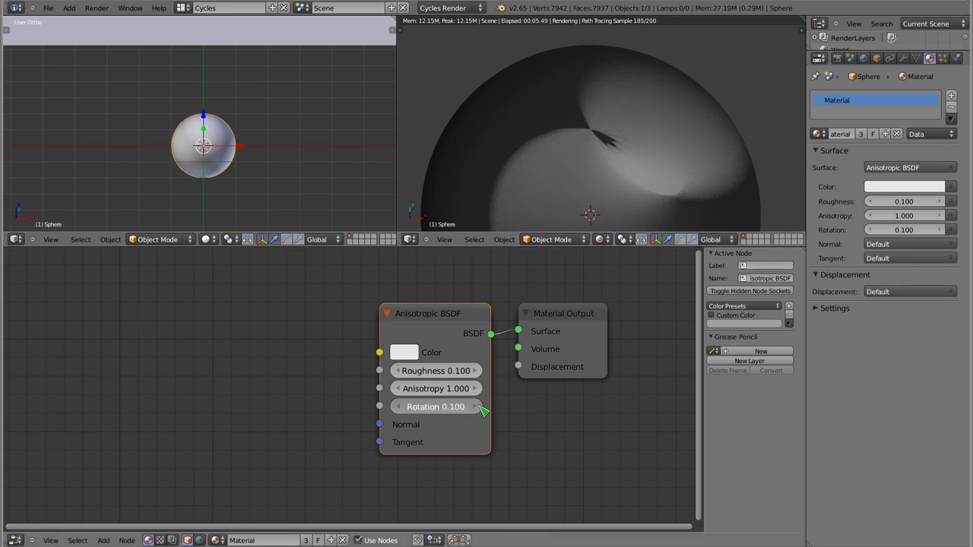
{"action": "left_click", "coordinate": [475, 407]}
{"action": "left_click", "coordinate": [477, 408]}
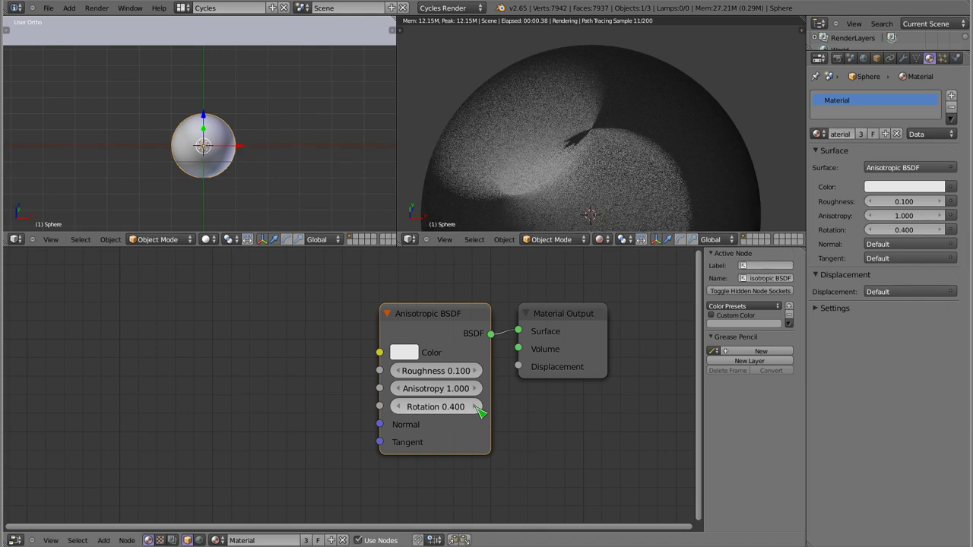
{"action": "left_click", "coordinate": [476, 407]}
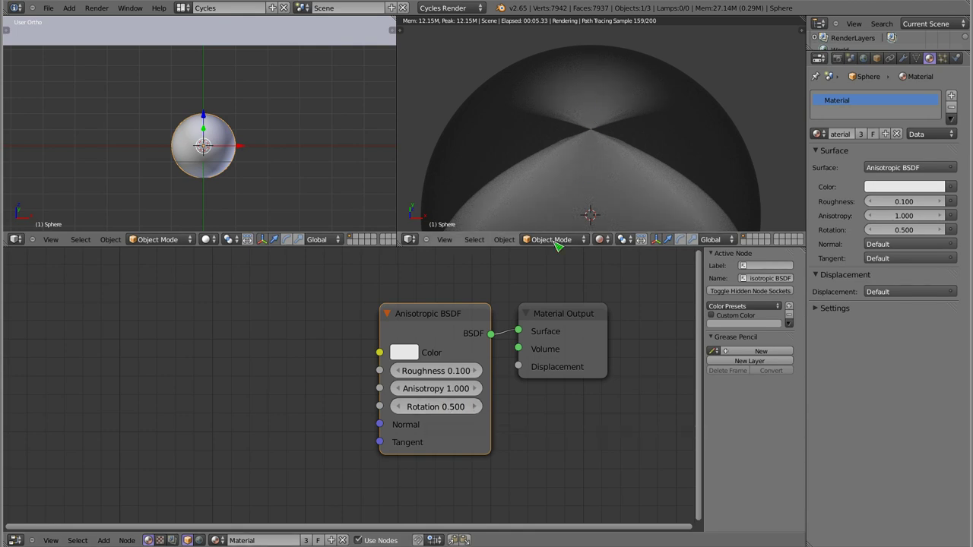
{"action": "left_click", "coordinate": [474, 407]}
{"action": "left_click", "coordinate": [475, 407]}
{"action": "left_click", "coordinate": [475, 407]}
{"action": "left_click", "coordinate": [475, 406]}
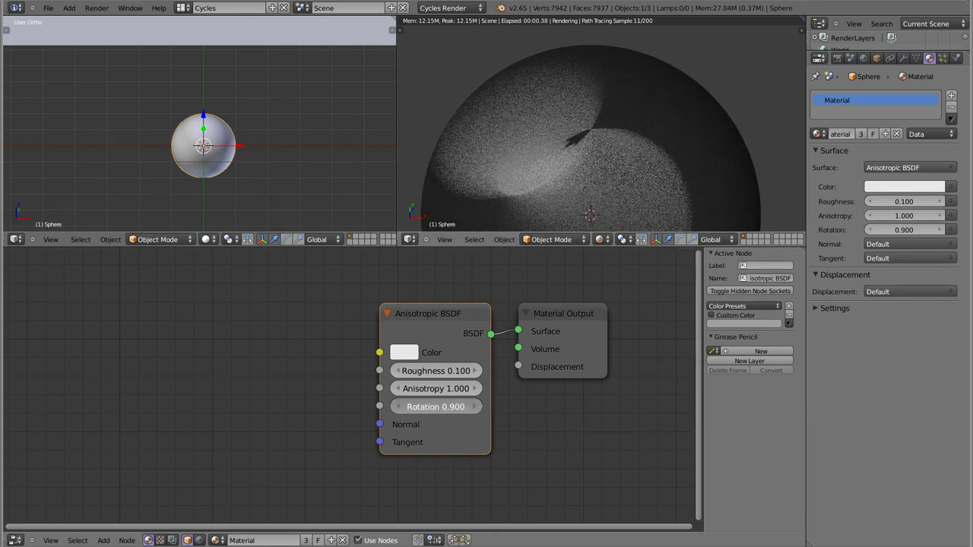
{"action": "left_click", "coordinate": [474, 406]}
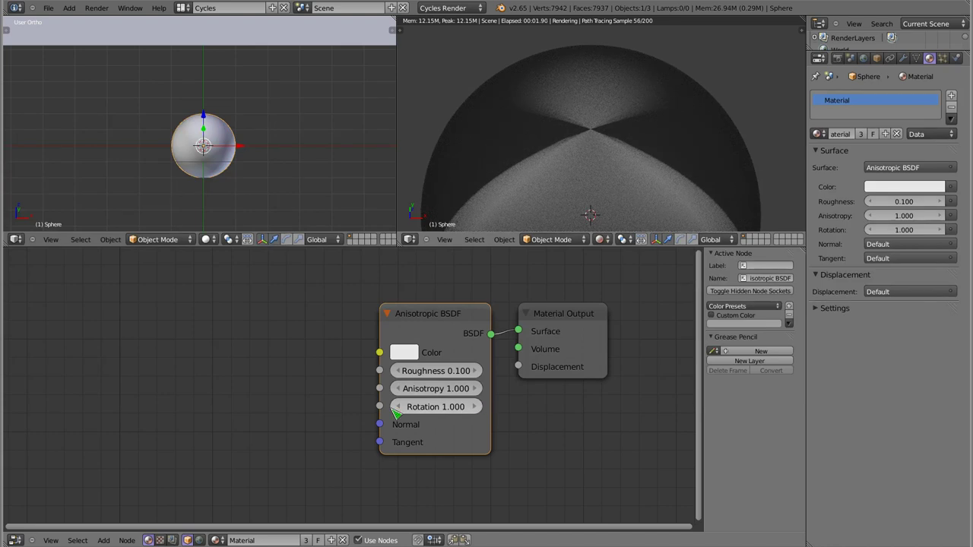
{"action": "left_click", "coordinate": [436, 410]}
Step: Reset Rotation to 0 and flip Anisotropy to -1.000
{"action": "type", "text": "0"}
{"action": "key", "text": "Return"}
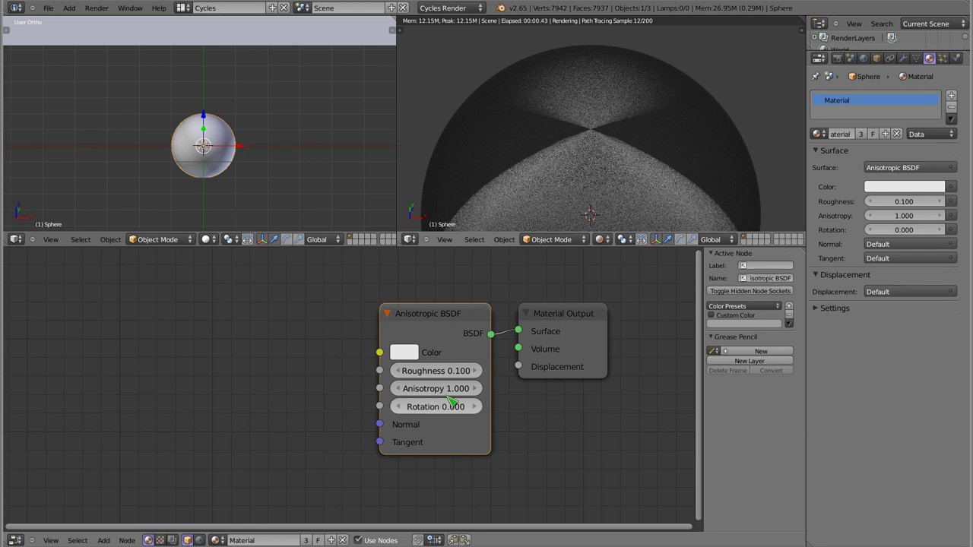
{"action": "key", "text": "minus"}
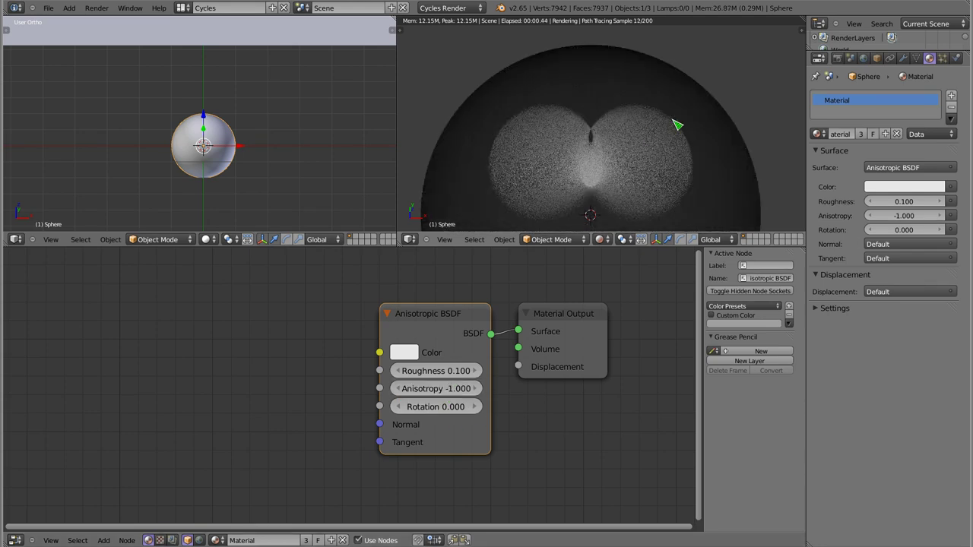
Step: Step Rotation between 0.100 and 0.300, then set it exactly to 0.250
{"action": "left_click", "coordinate": [477, 408]}
{"action": "left_click", "coordinate": [477, 407]}
{"action": "left_click", "coordinate": [477, 407]}
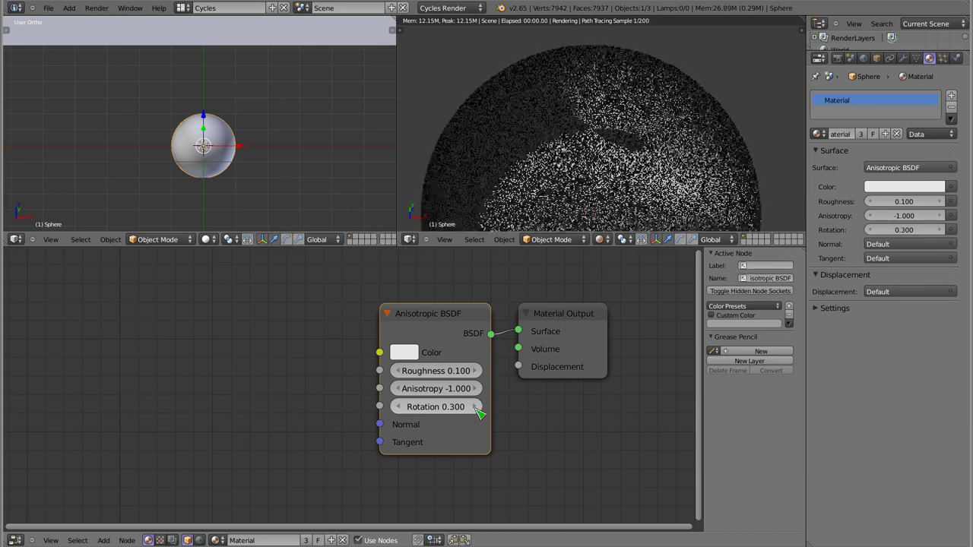
{"action": "left_click", "coordinate": [476, 408]}
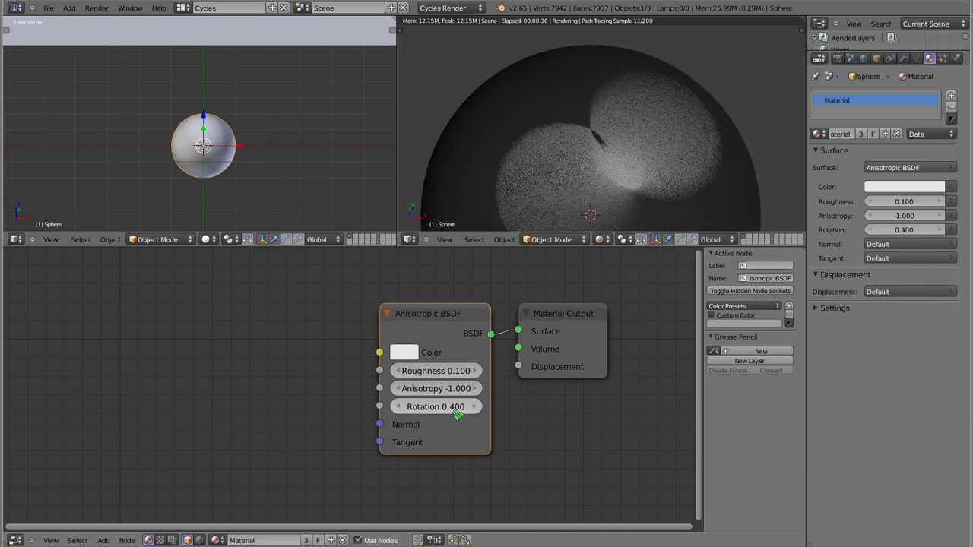
{"action": "left_click", "coordinate": [401, 408]}
{"action": "left_click", "coordinate": [401, 408]}
{"action": "left_click", "coordinate": [431, 410]}
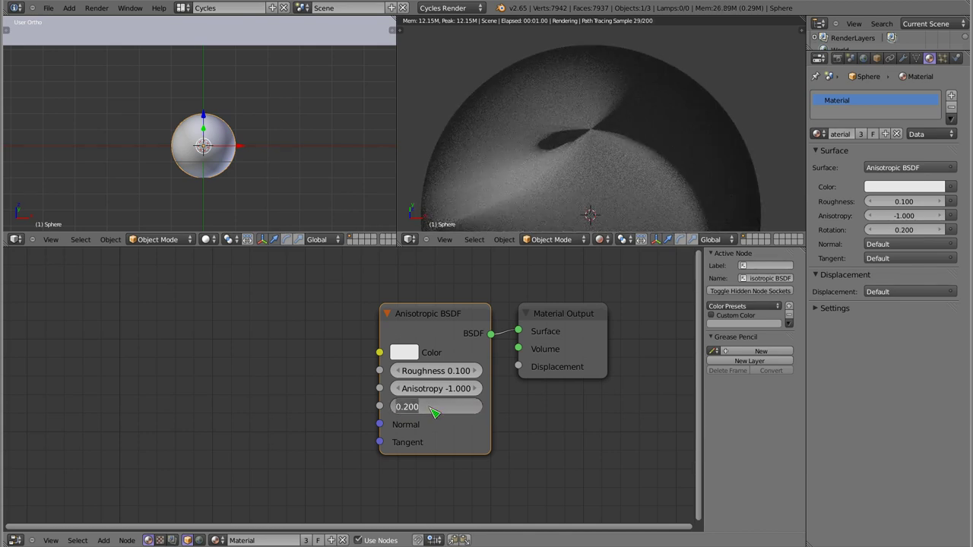
{"action": "type", "text": "0.25"}
{"action": "key", "text": "Return"}
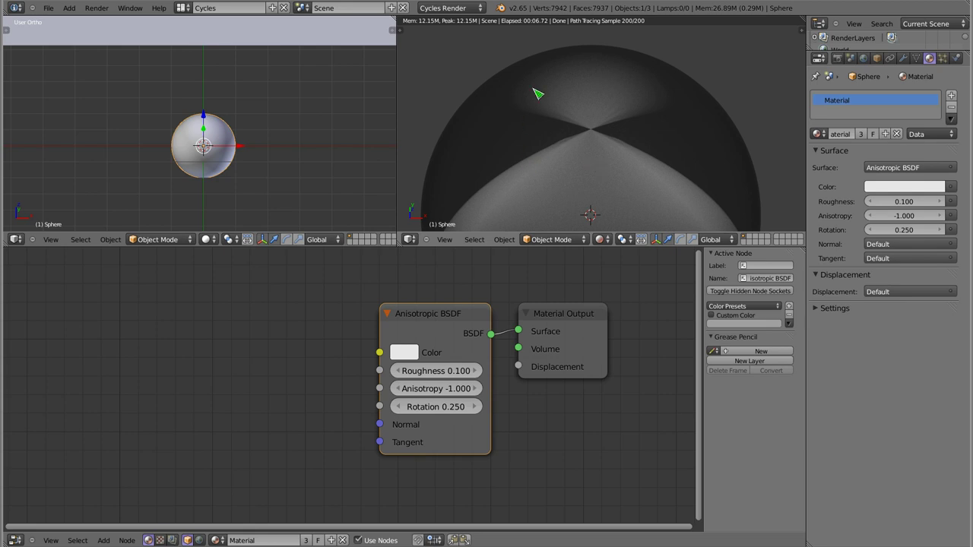
Step: Set Anisotropy to 0.500 and Rotation back to 0.000
{"action": "left_click", "coordinate": [436, 391]}
{"action": "type", "text": "0.5"}
{"action": "key", "text": "Tab"}
{"action": "type", "text": "0"}
{"action": "key", "text": "Return"}
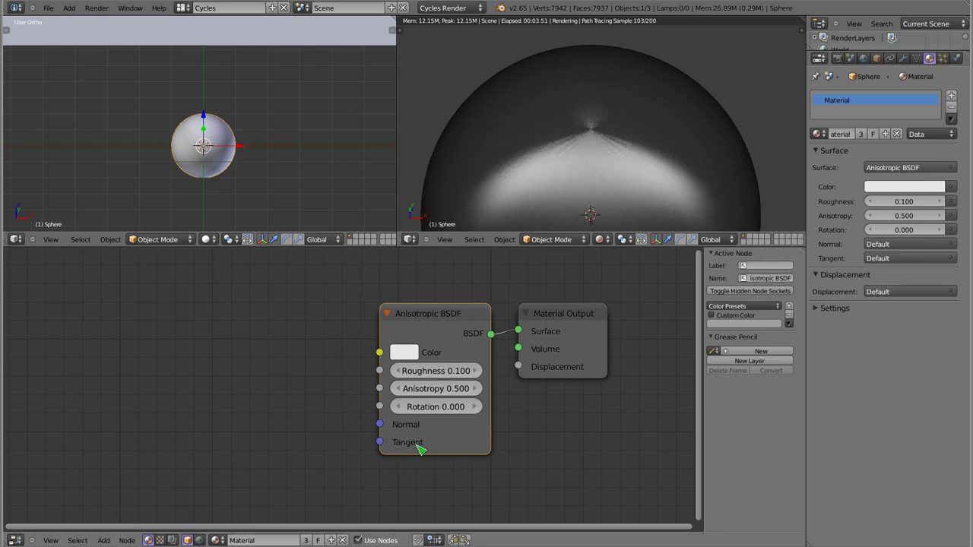
Step: Add a Mapping node to the sphere's material node tree
{"action": "scroll", "coordinate": [594, 169], "scroll_direction": "down", "scroll_amount": 5}
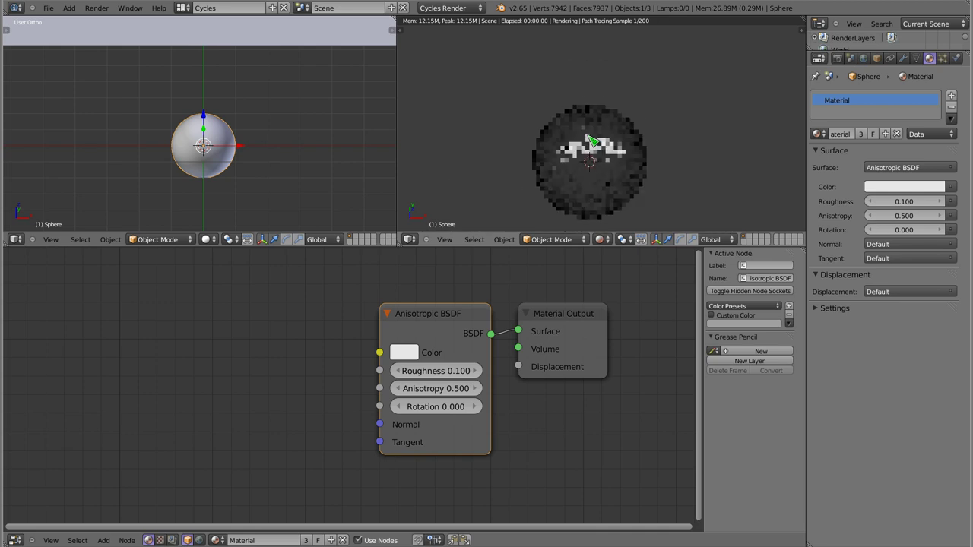
{"action": "key", "text": "shift+a"}
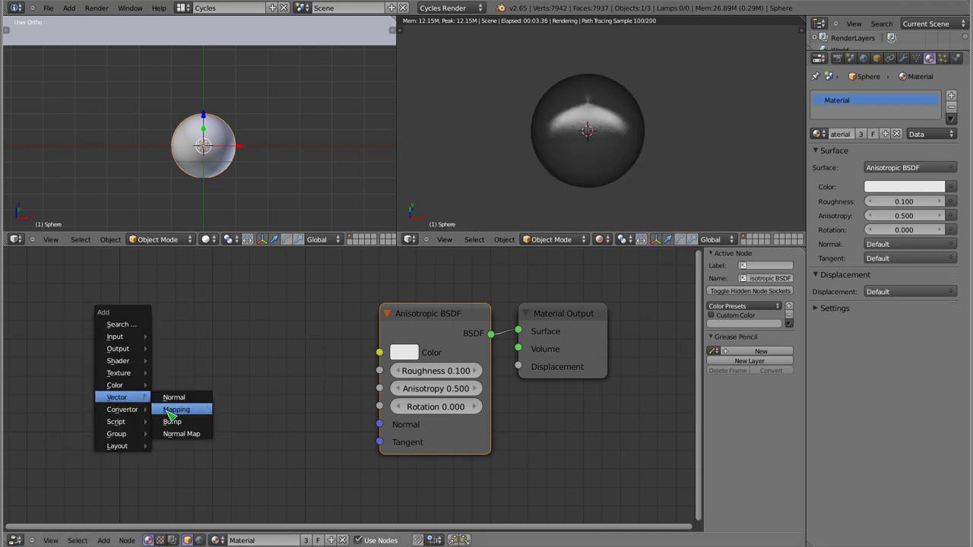
{"action": "mouse_move", "coordinate": [117, 398]}
{"action": "left_click", "coordinate": [186, 409]}
{"action": "left_click", "coordinate": [222, 533]}
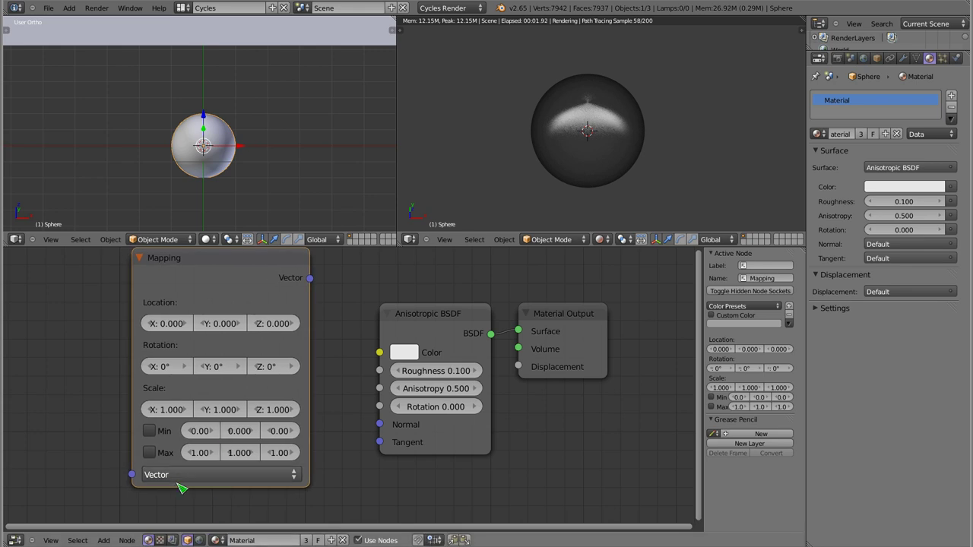
Step: Set the Mapping vector's third component to 1 and first to 0, then link Vector to the BSDF Tangent
{"action": "left_click", "coordinate": [183, 476]}
{"action": "left_click_drag", "start_coordinate": [183, 495], "coordinate": [185, 495]}
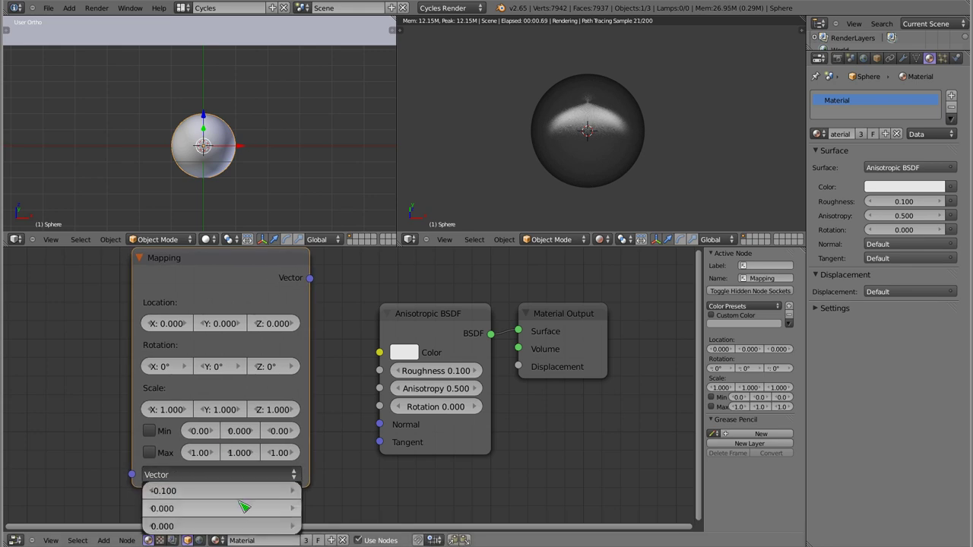
{"action": "left_click", "coordinate": [215, 527]}
{"action": "type", "text": "1"}
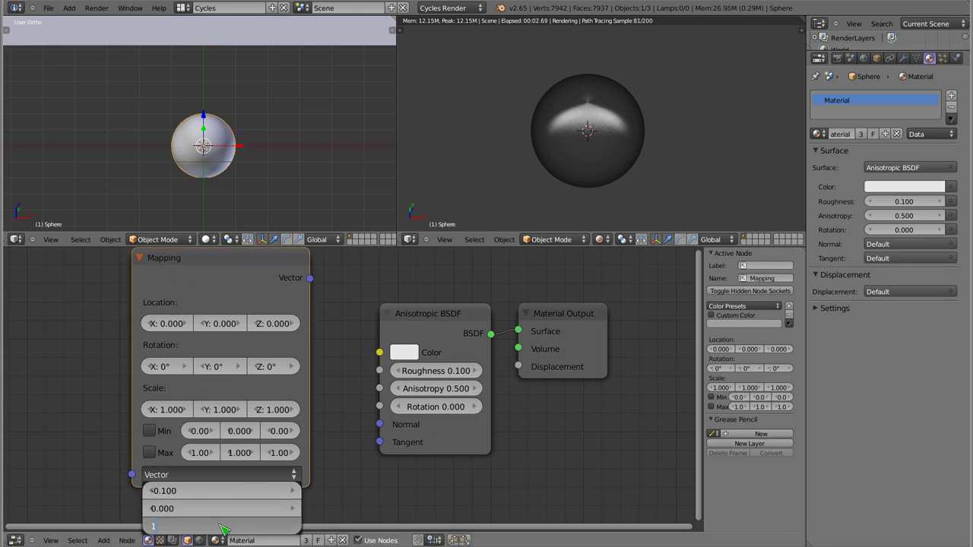
{"action": "left_click", "coordinate": [226, 495]}
{"action": "type", "text": "000"}
{"action": "key", "text": "Return"}
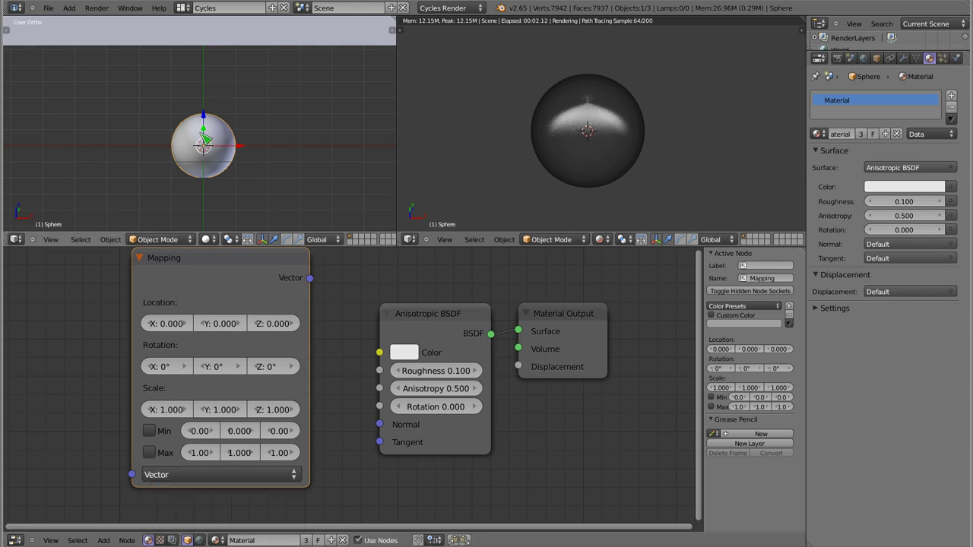
{"action": "left_click_drag", "start_coordinate": [311, 281], "coordinate": [378, 444]}
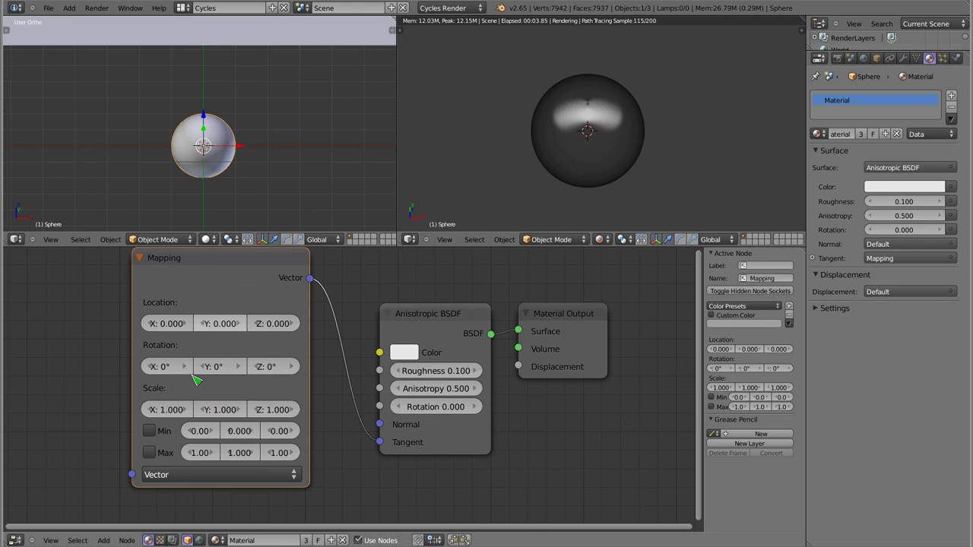
{"action": "left_click_drag", "start_coordinate": [235, 275], "coordinate": [139, 284]}
Step: Replace the Mapping node with a Geometry node whose Tangent output feeds the BSDF Tangent
{"action": "key", "text": "x"}
{"action": "key", "text": "shift+a"}
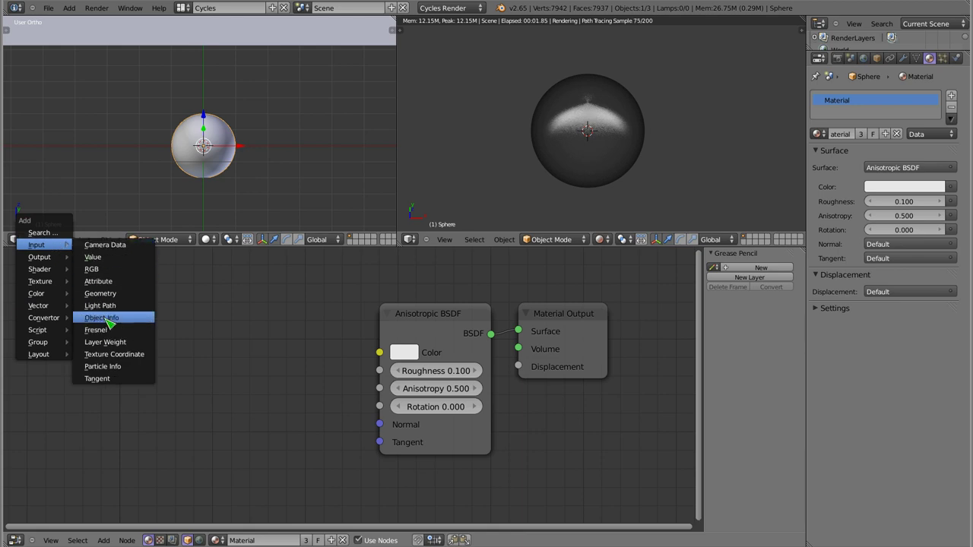
{"action": "left_click", "coordinate": [100, 295]}
{"action": "left_click", "coordinate": [180, 280]}
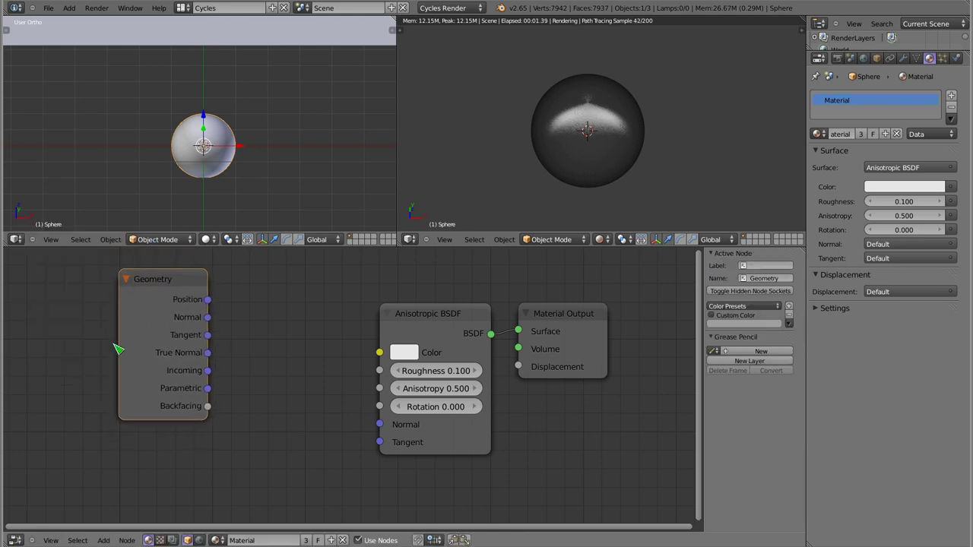
{"action": "left_click_drag", "start_coordinate": [207, 335], "coordinate": [380, 441]}
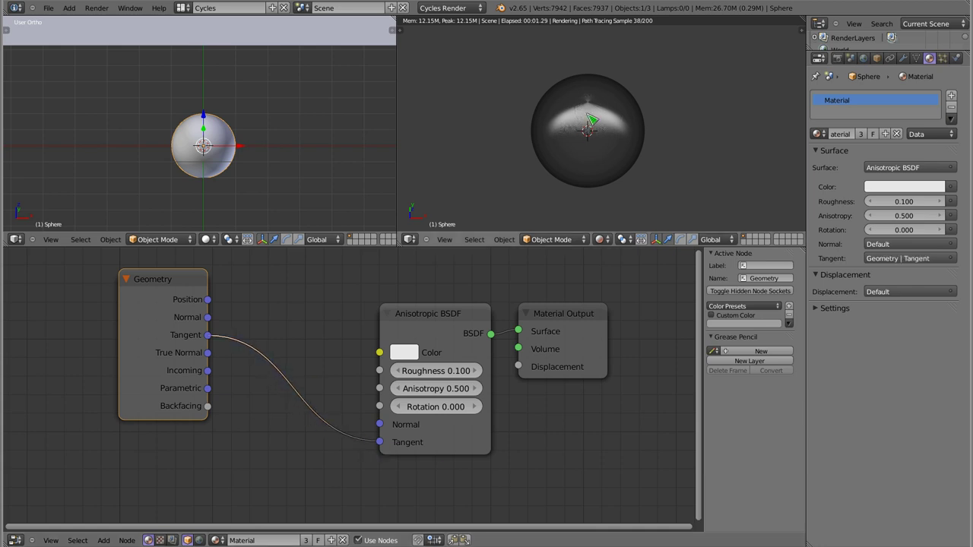
{"action": "scroll", "coordinate": [599, 118], "scroll_direction": "up", "scroll_amount": 3}
{"action": "scroll", "coordinate": [608, 76], "scroll_direction": "up", "scroll_amount": 2}
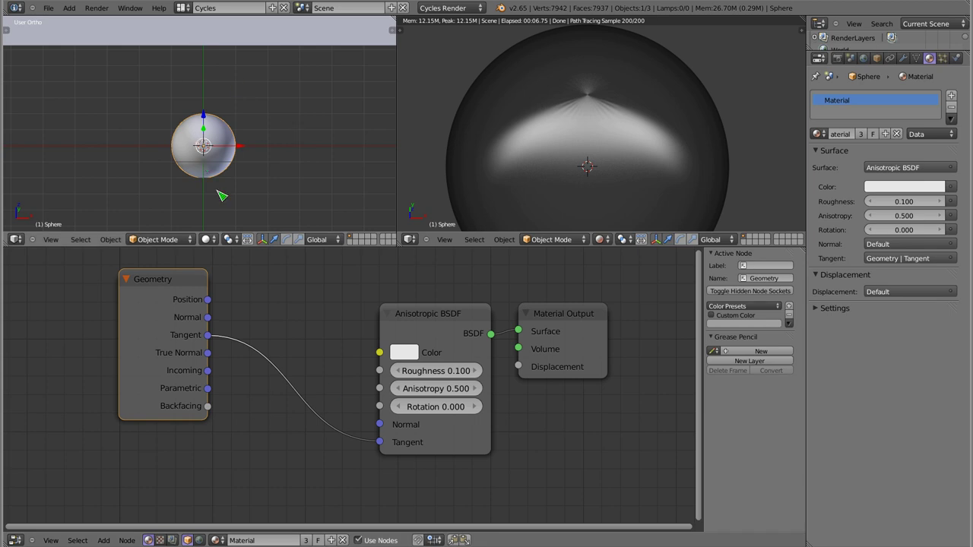
Step: Add a Tangent node and connect its output to the Anisotropic BSDF's Tangent input
{"action": "mouse_move", "coordinate": [83, 296]}
{"action": "left_click", "coordinate": [165, 430]}
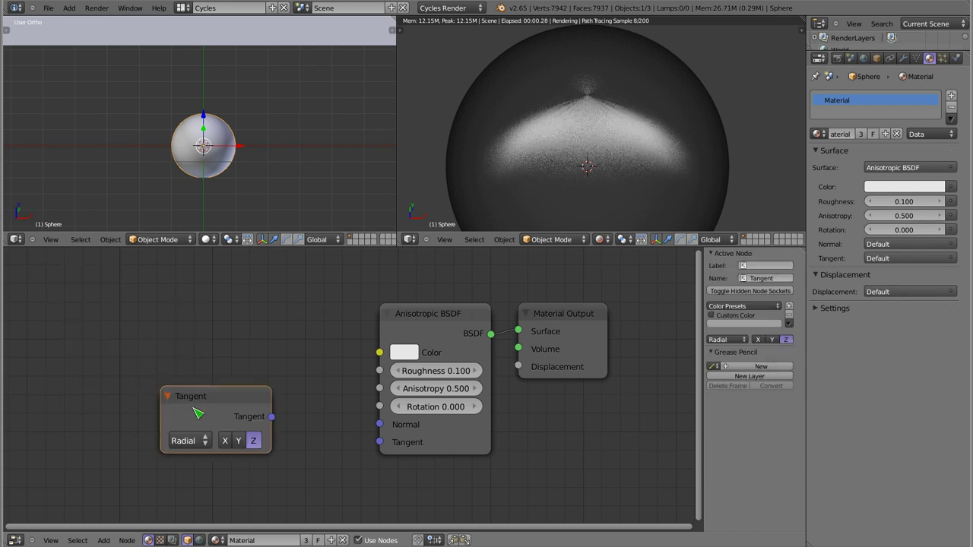
{"action": "left_click", "coordinate": [192, 346]}
{"action": "left_click_drag", "start_coordinate": [199, 316], "coordinate": [380, 442]}
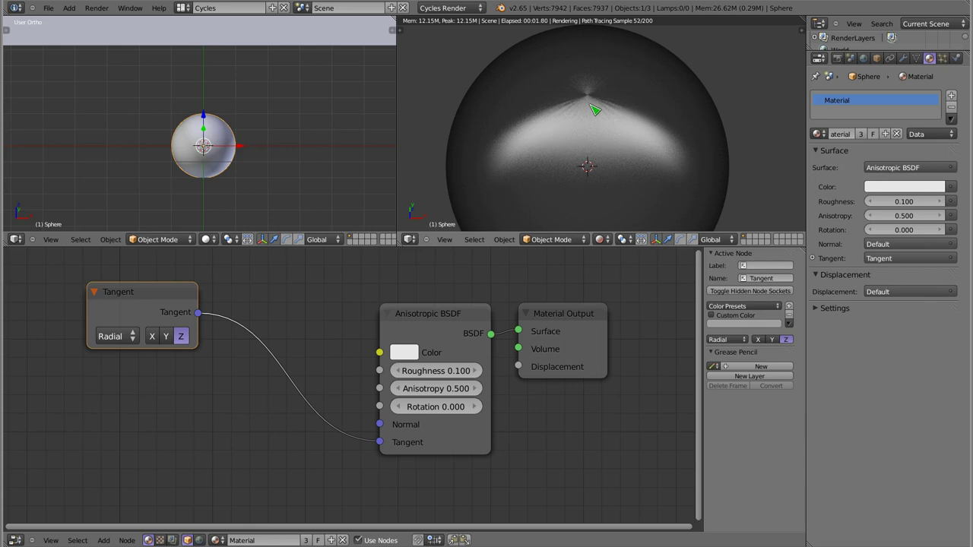
{"action": "scroll", "coordinate": [650, 97], "scroll_direction": "down", "scroll_amount": 2}
{"action": "scroll", "coordinate": [619, 119], "scroll_direction": "down", "scroll_amount": 1}
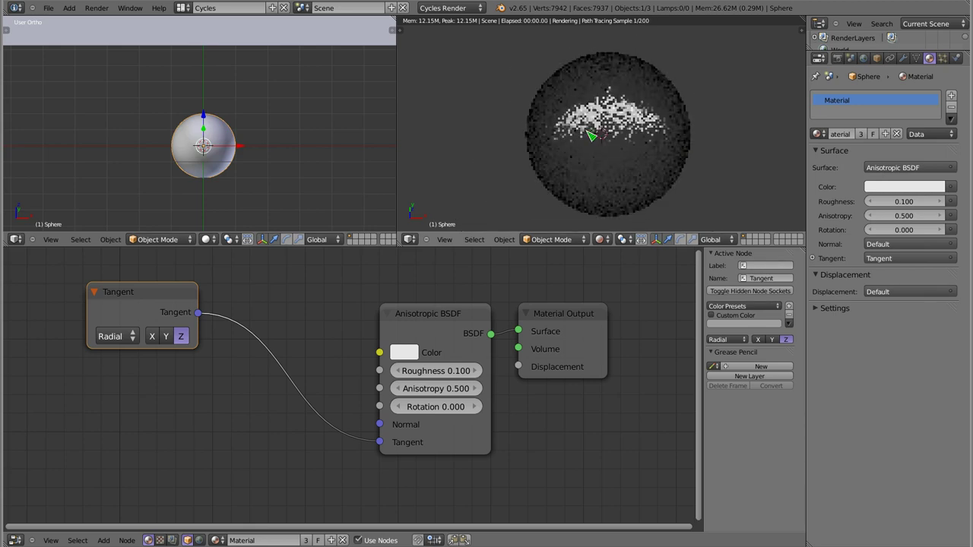
{"action": "scroll", "coordinate": [586, 130], "scroll_direction": "down", "scroll_amount": 1}
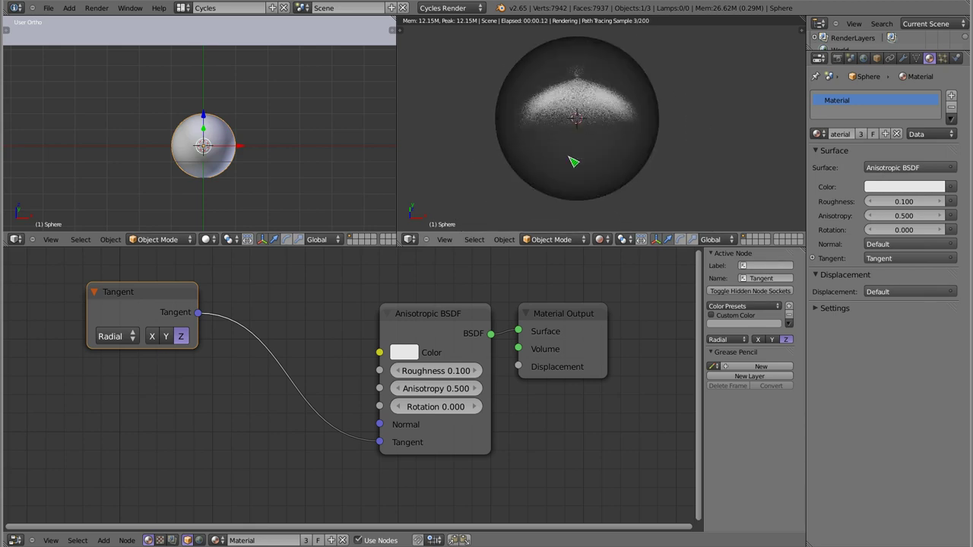
Step: Set the Tangent node's radial axis to Y and orbit to view the lighting setup
{"action": "left_click", "coordinate": [167, 338]}
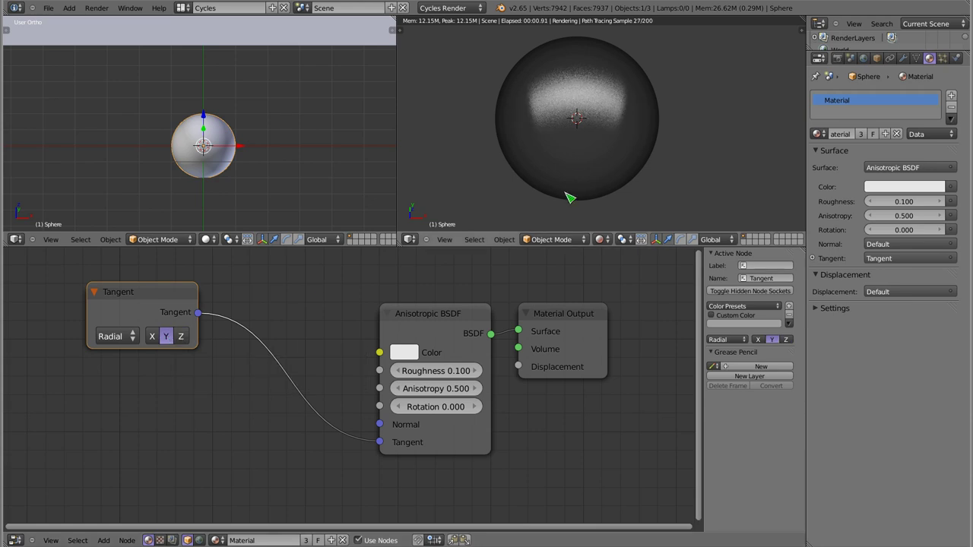
{"action": "mouse_move", "coordinate": [545, 143]}
{"action": "middle_mouse_down"}
{"action": "mouse_move", "coordinate": [495, 124]}
{"action": "mouse_move", "coordinate": [644, 157]}
{"action": "mouse_move", "coordinate": [652, 143]}
{"action": "middle_mouse_up"}
{"action": "scroll", "coordinate": [196, 127], "scroll_direction": "down", "scroll_amount": 5}
{"action": "mouse_move", "coordinate": [235, 145]}
{"action": "middle_mouse_down"}
{"action": "mouse_move", "coordinate": [125, 120]}
{"action": "mouse_move", "coordinate": [174, 177]}
{"action": "mouse_move", "coordinate": [244, 80]}
{"action": "mouse_move", "coordinate": [276, 86]}
{"action": "mouse_move", "coordinate": [235, 110]}
{"action": "middle_mouse_up"}
Step: Duplicate the emissive backdrop plane in side view and place the copy right of the sphere
{"action": "right_click", "coordinate": [236, 110]}
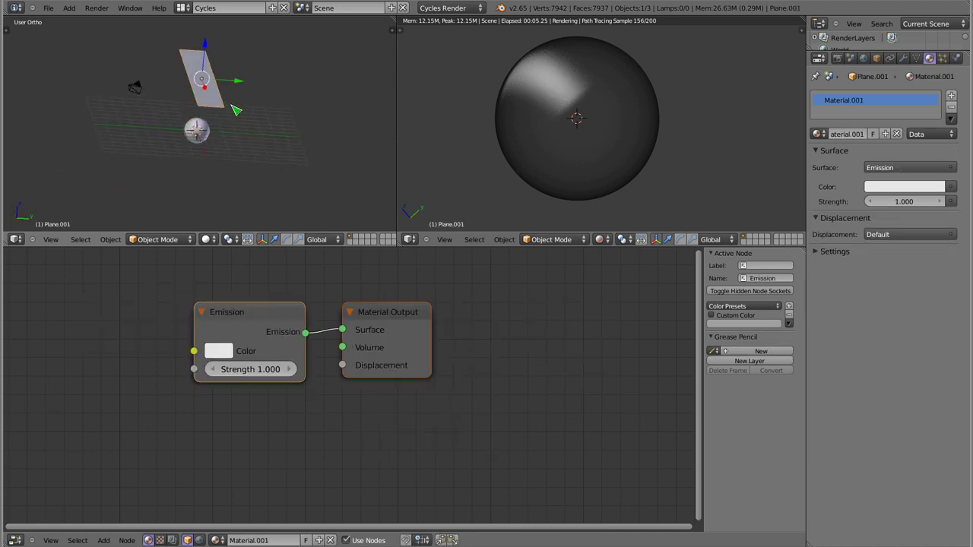
{"action": "key", "text": "KP_1"}
{"action": "key", "text": "KP_3"}
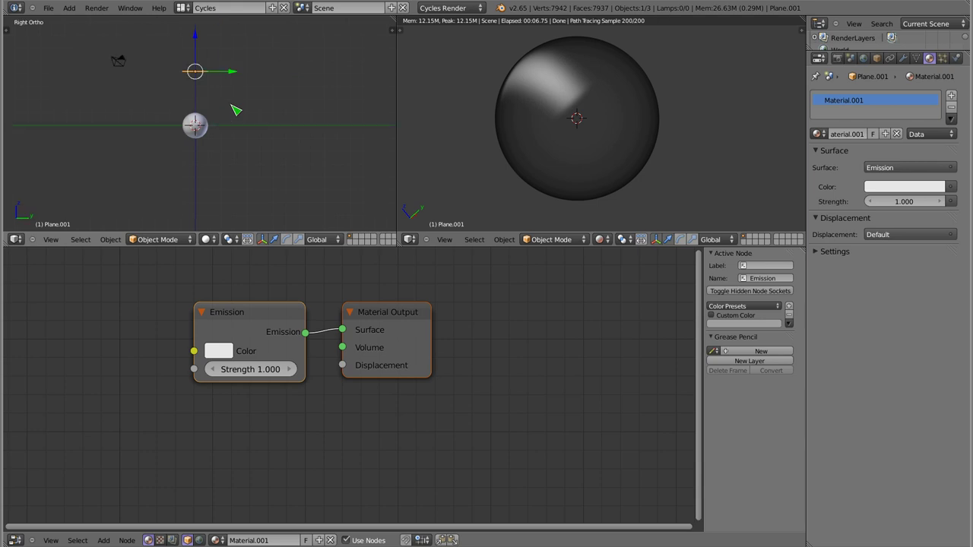
{"action": "key", "text": "shift+d"}
{"action": "left_click", "coordinate": [345, 167]}
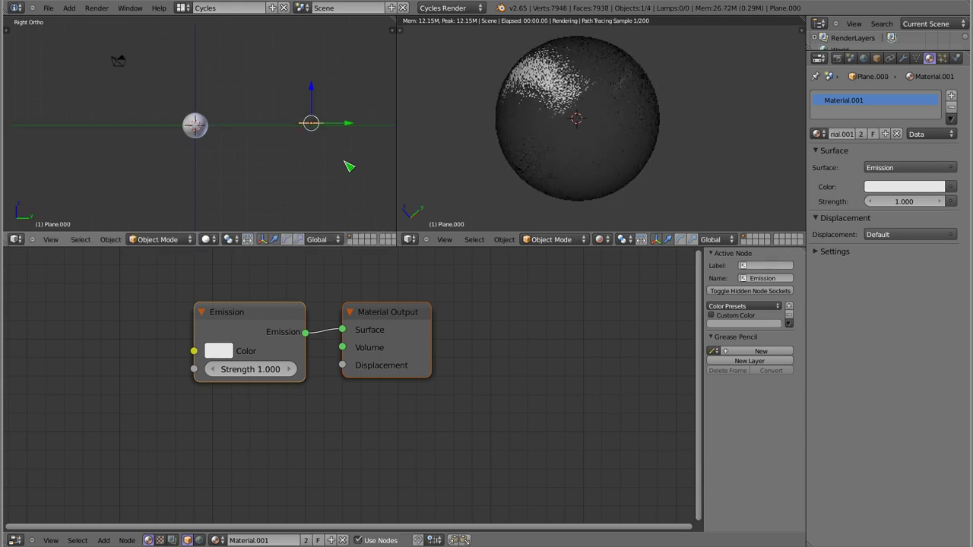
Step: Rotate the copied plane 90 degrees twice to stand it upright, then reselect and frame the sphere
{"action": "type", "text": "r"}
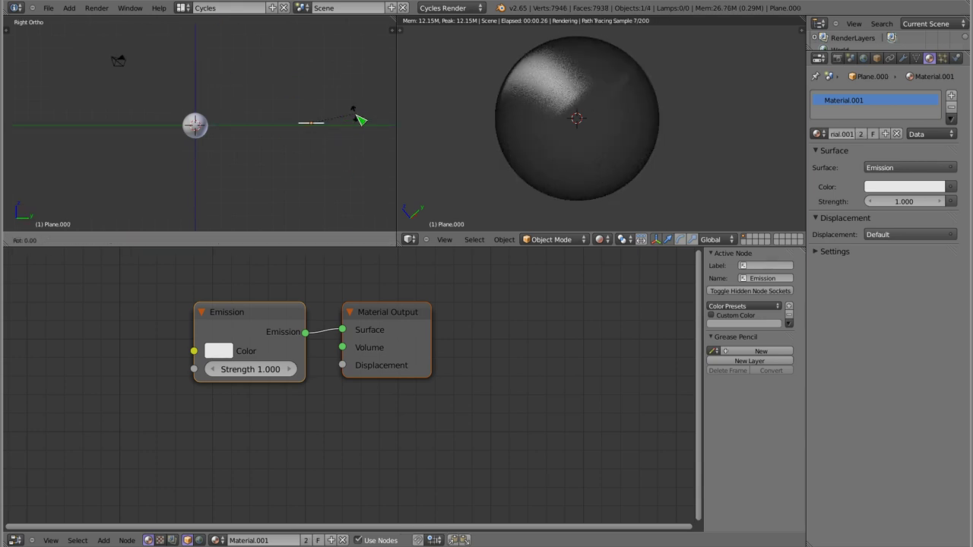
{"action": "type", "text": "90"}
{"action": "key", "text": "Return"}
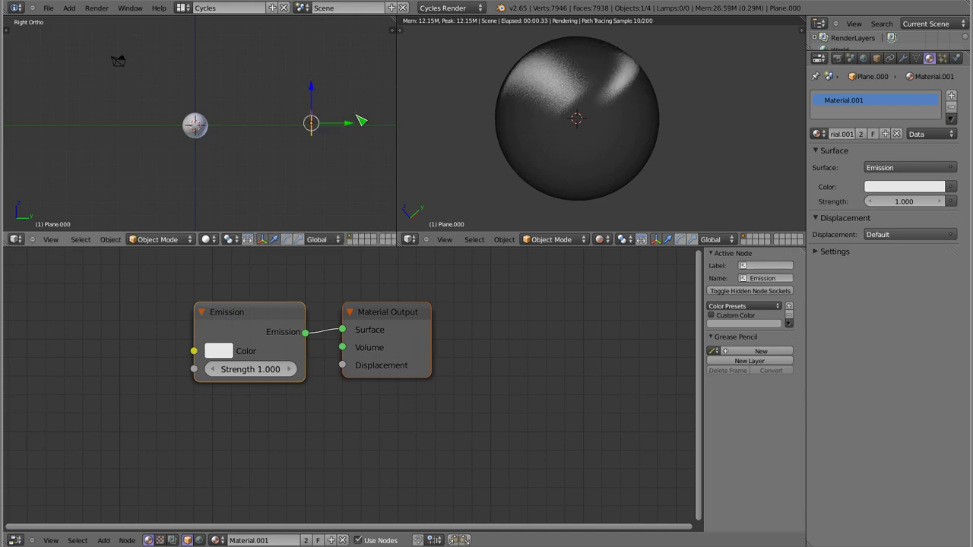
{"action": "type", "text": "r90"}
{"action": "key", "text": "Return"}
{"action": "mouse_move", "coordinate": [641, 111]}
{"action": "middle_mouse_down"}
{"action": "mouse_move", "coordinate": [550, 142]}
{"action": "mouse_move", "coordinate": [758, 152]}
{"action": "mouse_move", "coordinate": [611, 139]}
{"action": "mouse_move", "coordinate": [645, 148]}
{"action": "mouse_move", "coordinate": [687, 124]}
{"action": "mouse_move", "coordinate": [660, 89]}
{"action": "middle_mouse_up"}
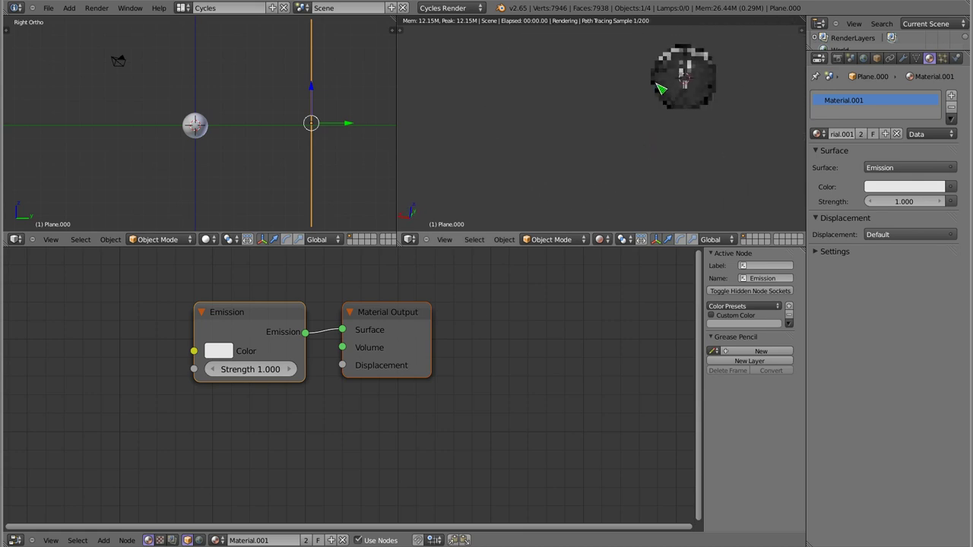
{"action": "right_click", "coordinate": [684, 82]}
{"action": "key", "text": "KP_Decimal"}
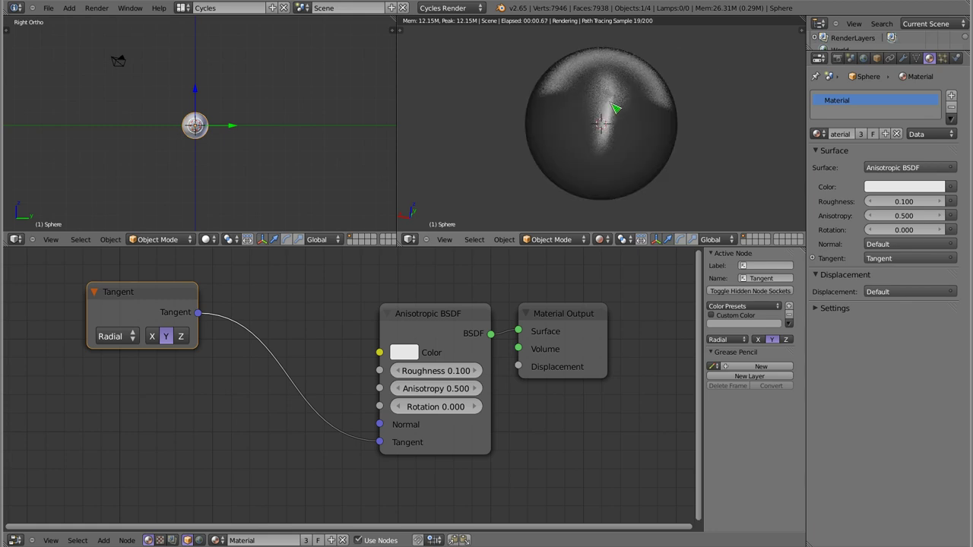
Step: Inspect the lamp planes and the vertical lamp's material, then return to rendered preview with the sphere selected
{"action": "scroll", "coordinate": [617, 113], "scroll_direction": "down", "scroll_amount": 2}
{"action": "scroll", "coordinate": [618, 113], "scroll_direction": "up", "scroll_amount": 5}
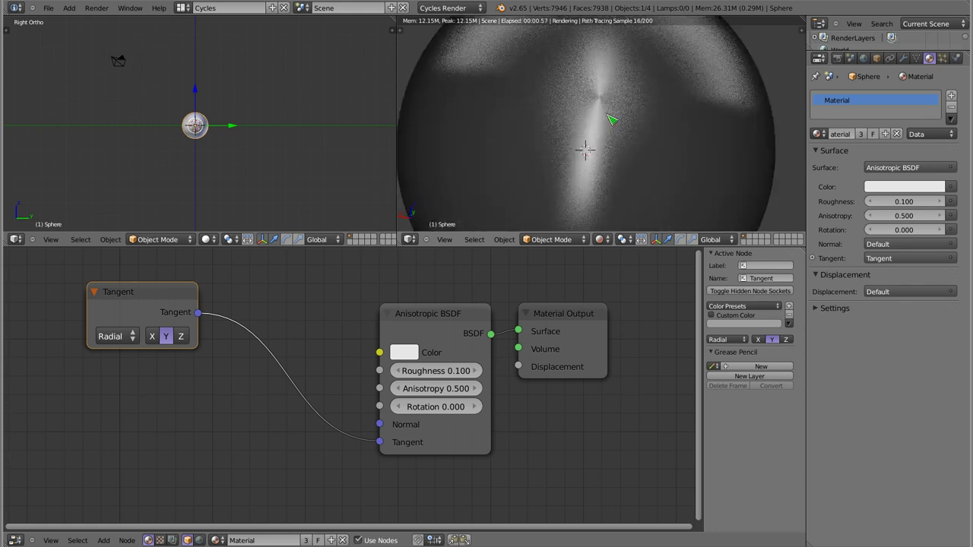
{"action": "scroll", "coordinate": [604, 152], "scroll_direction": "up", "scroll_amount": 3}
{"action": "scroll", "coordinate": [602, 156], "scroll_direction": "up", "scroll_amount": 2}
{"action": "key", "text": "z"}
{"action": "key", "text": "z"}
{"action": "scroll", "coordinate": [602, 198], "scroll_direction": "down", "scroll_amount": 3}
{"action": "scroll", "coordinate": [601, 224], "scroll_direction": "down", "scroll_amount": 2}
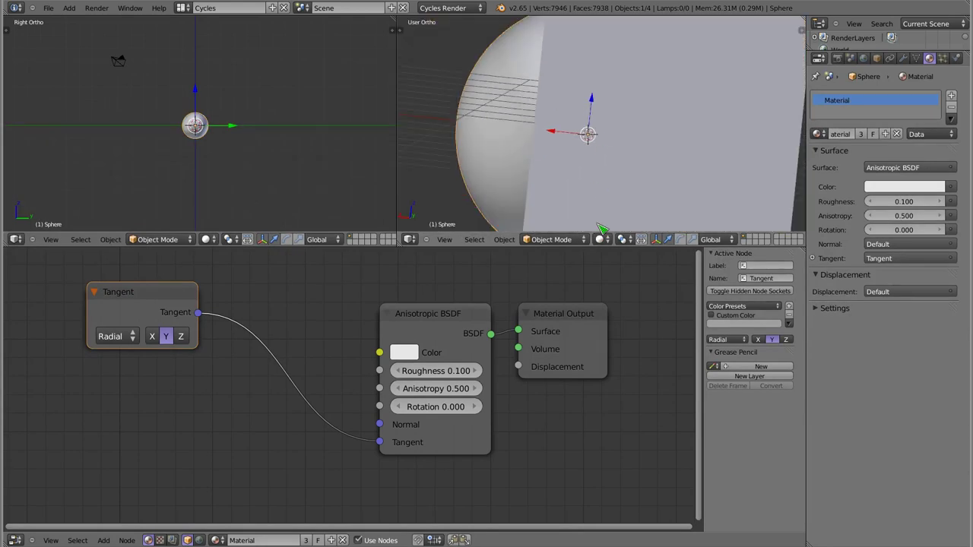
{"action": "left_click", "coordinate": [601, 240]}
{"action": "left_click", "coordinate": [631, 171]}
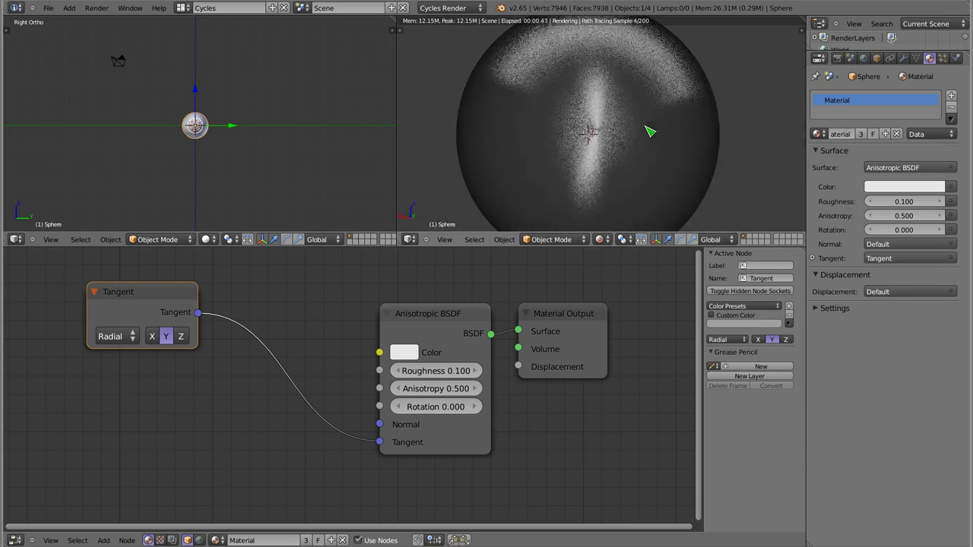
{"action": "middle_click_drag", "start_coordinate": [270, 126], "coordinate": [243, 137]}
{"action": "right_click", "coordinate": [310, 56]}
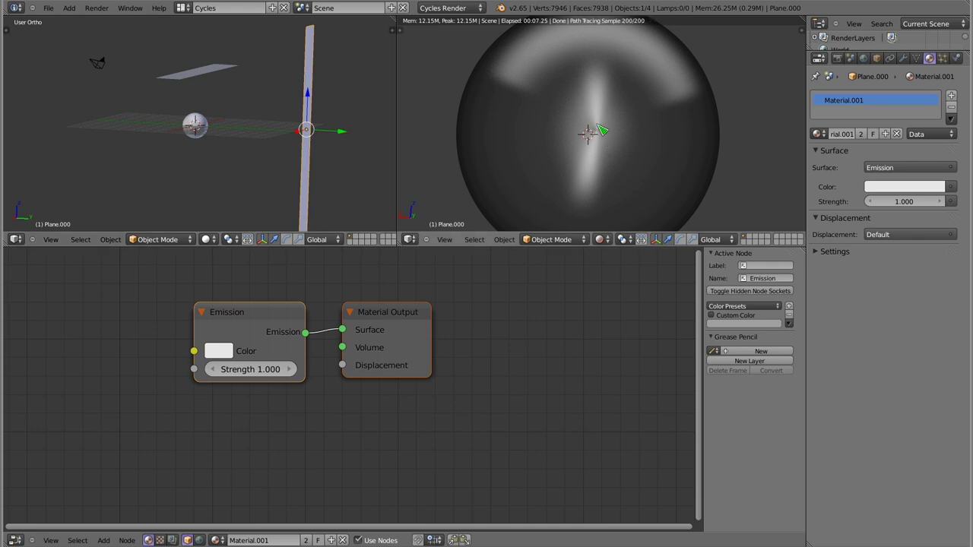
{"action": "right_click", "coordinate": [214, 130]}
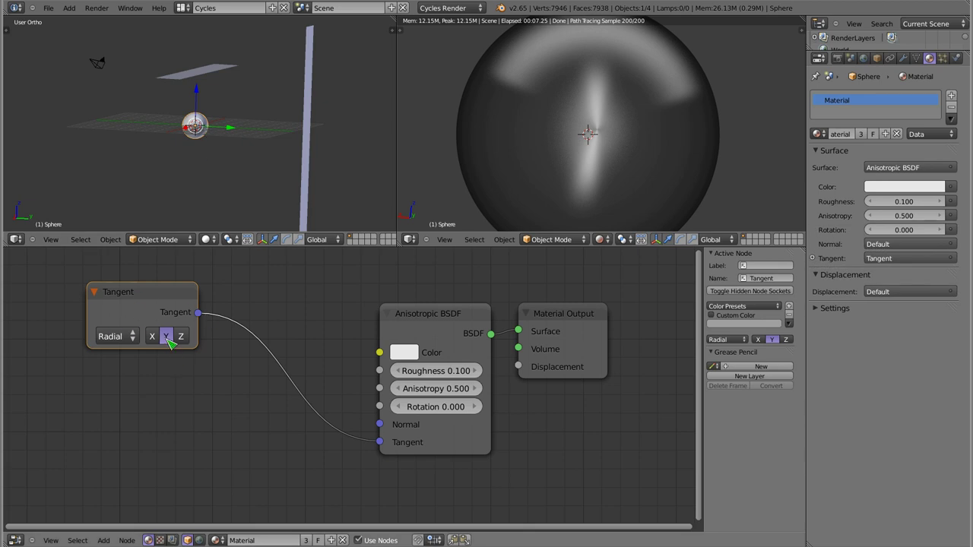
Step: Try radial tangent axes Z and Y on the Tangent node, then settle on X
{"action": "left_click", "coordinate": [182, 337]}
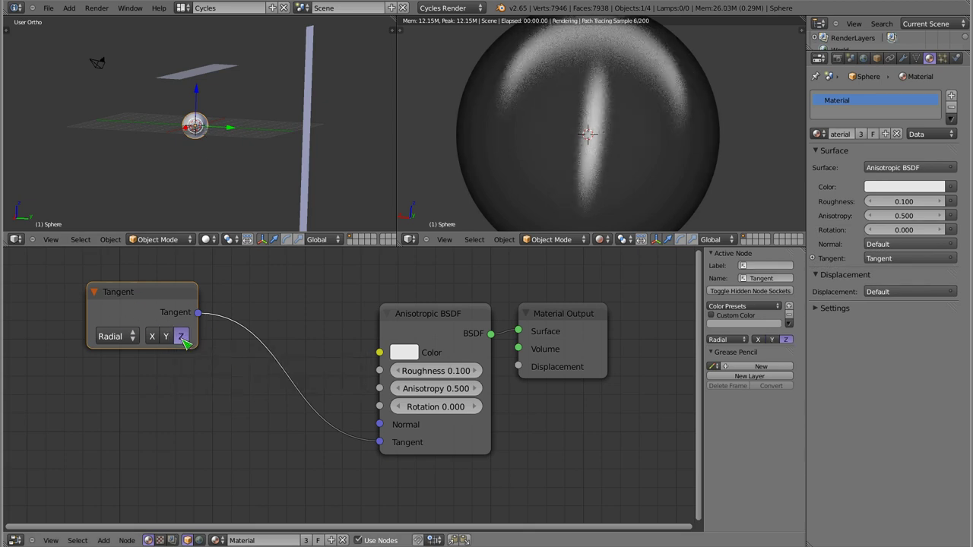
{"action": "left_click", "coordinate": [166, 336]}
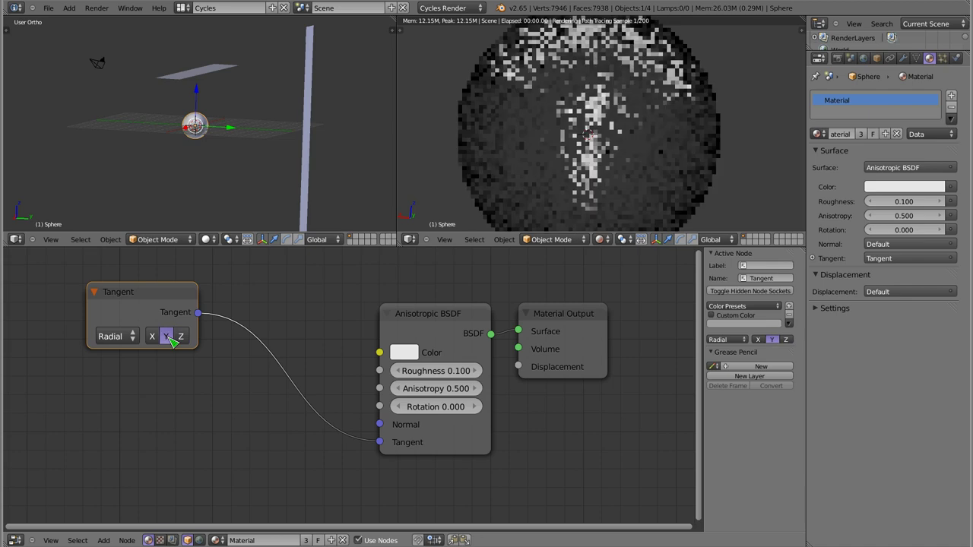
{"action": "scroll", "coordinate": [587, 133], "scroll_direction": "up", "scroll_amount": 4}
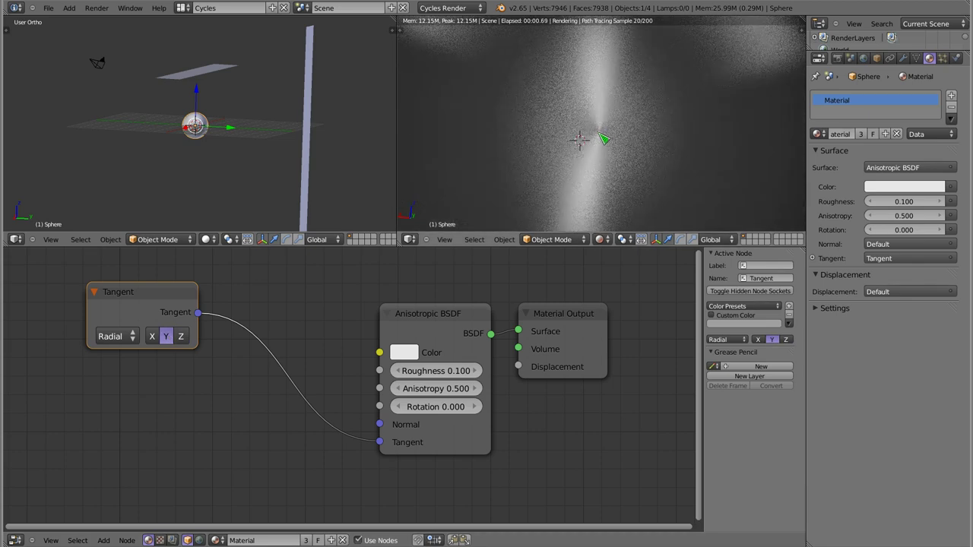
{"action": "scroll", "coordinate": [635, 140], "scroll_direction": "down", "scroll_amount": 4}
{"action": "left_click", "coordinate": [152, 336]}
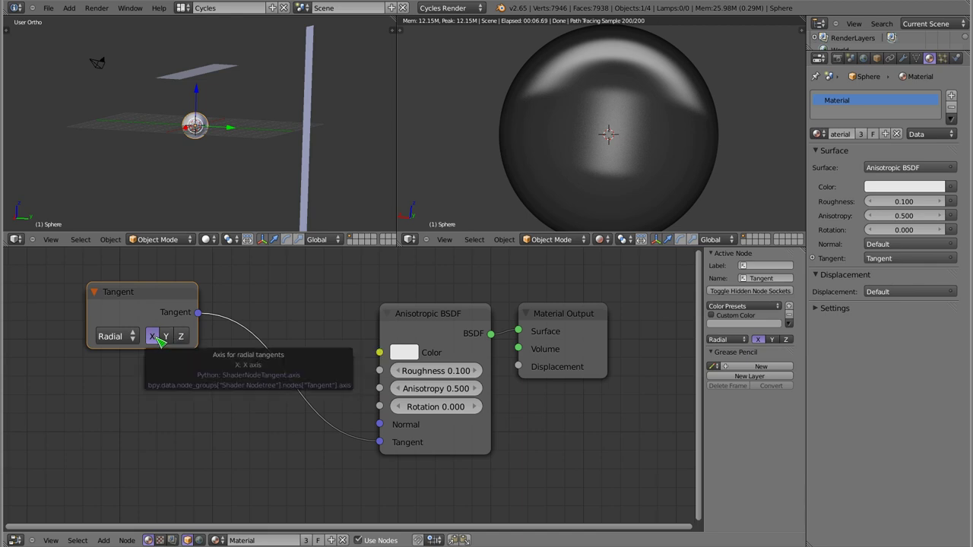
Step: Widen the Tangent node and switch its direction type to UV Map
{"action": "left_click_drag", "start_coordinate": [197, 337], "coordinate": [243, 337]}
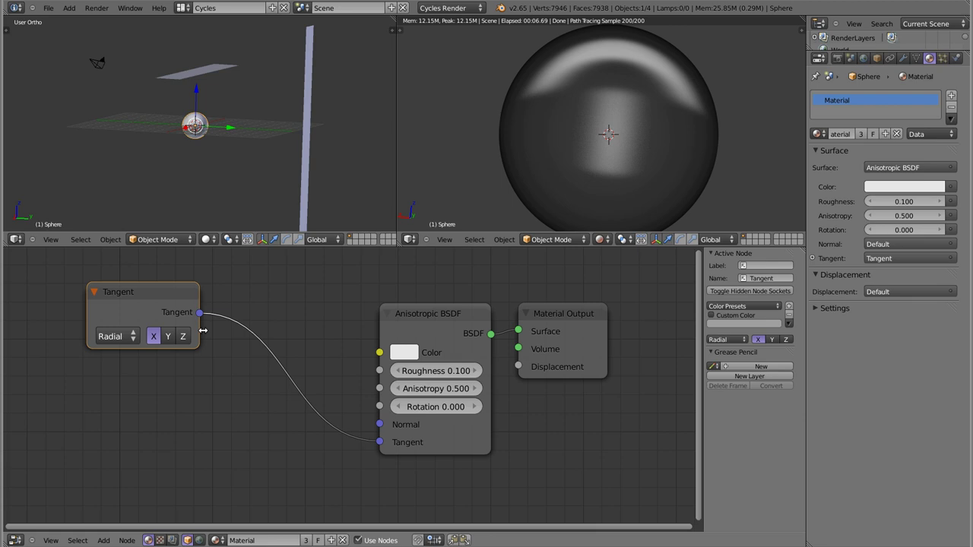
{"action": "left_click", "coordinate": [138, 339]}
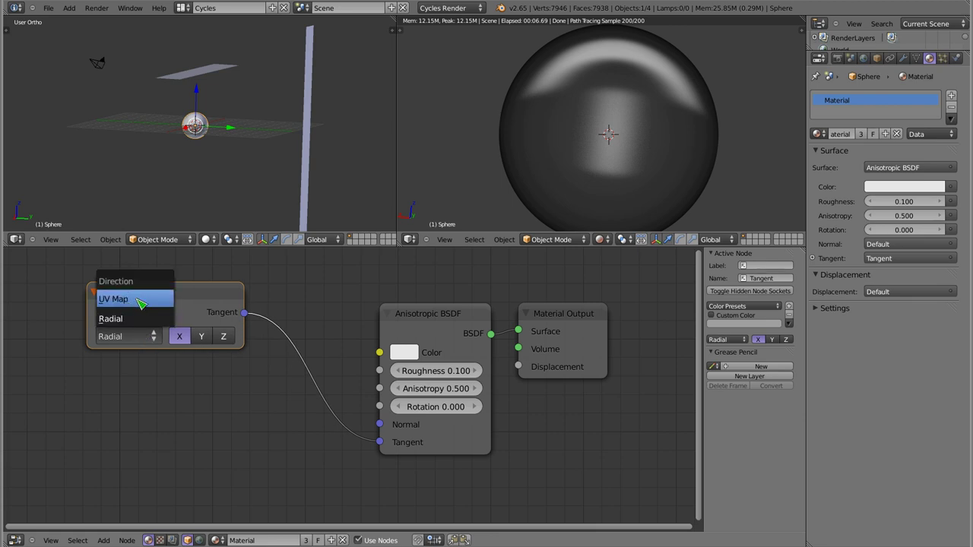
{"action": "left_click", "coordinate": [143, 302]}
Step: Unwrap the sphere with Smart UV Project in Edit Mode and pick UVMap in the Tangent node
{"action": "key", "text": "Tab"}
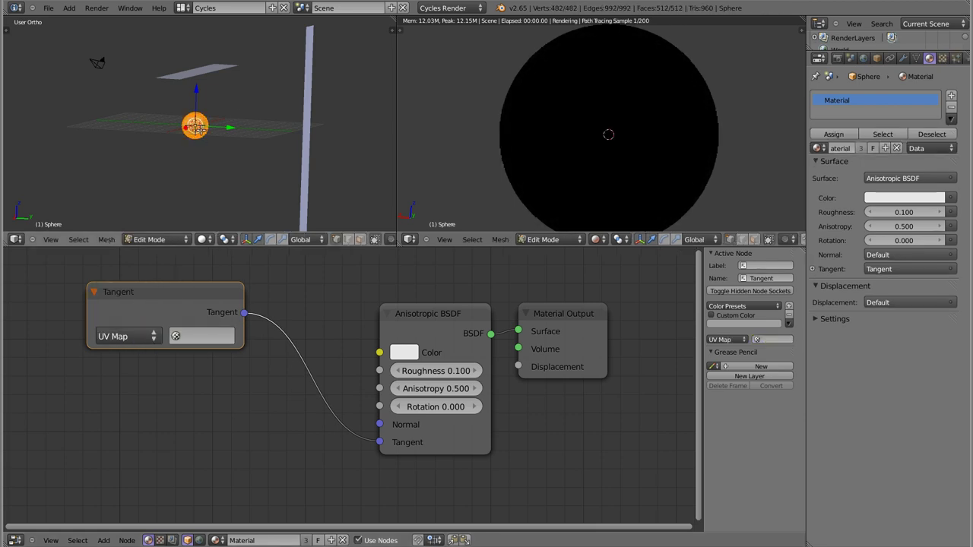
{"action": "key", "text": "u"}
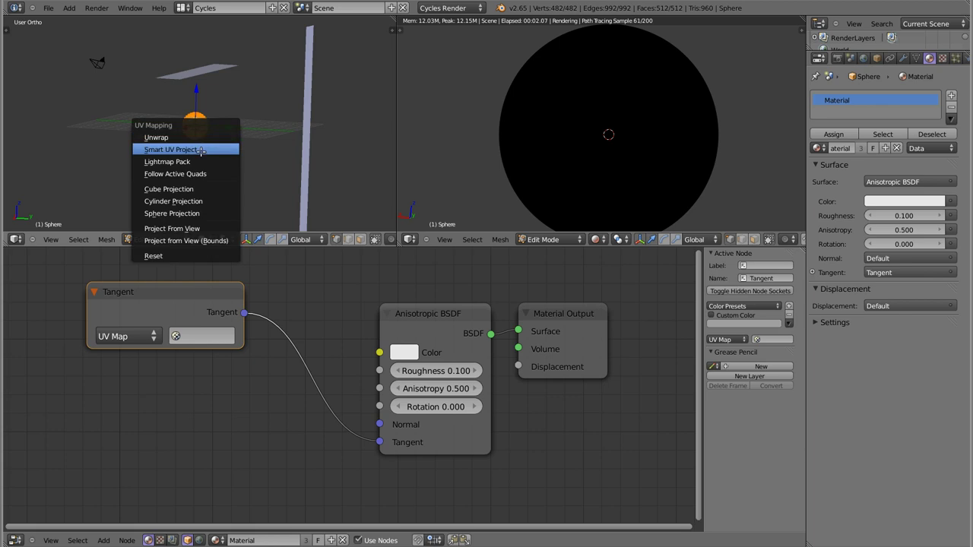
{"action": "left_click", "coordinate": [206, 149]}
{"action": "left_click", "coordinate": [228, 208]}
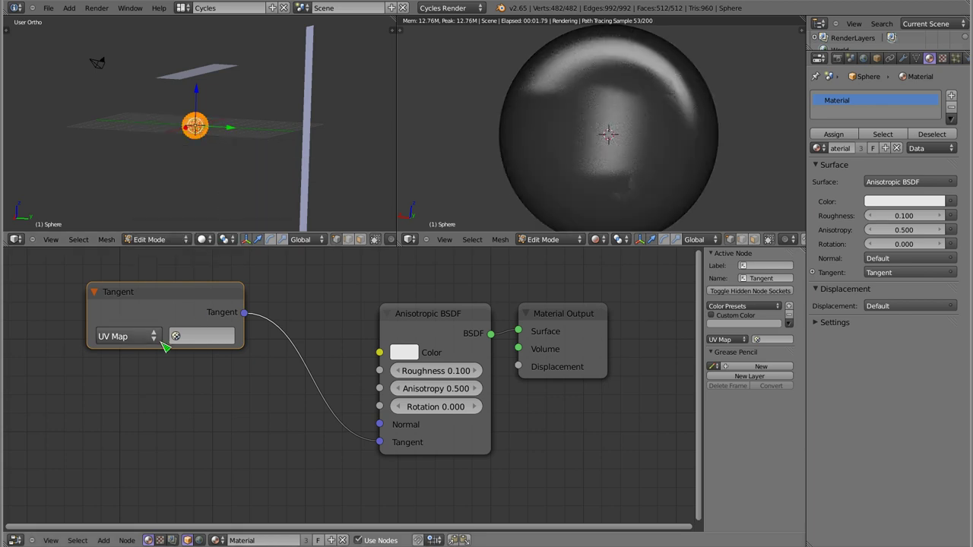
{"action": "left_click", "coordinate": [180, 339]}
{"action": "left_click", "coordinate": [181, 356]}
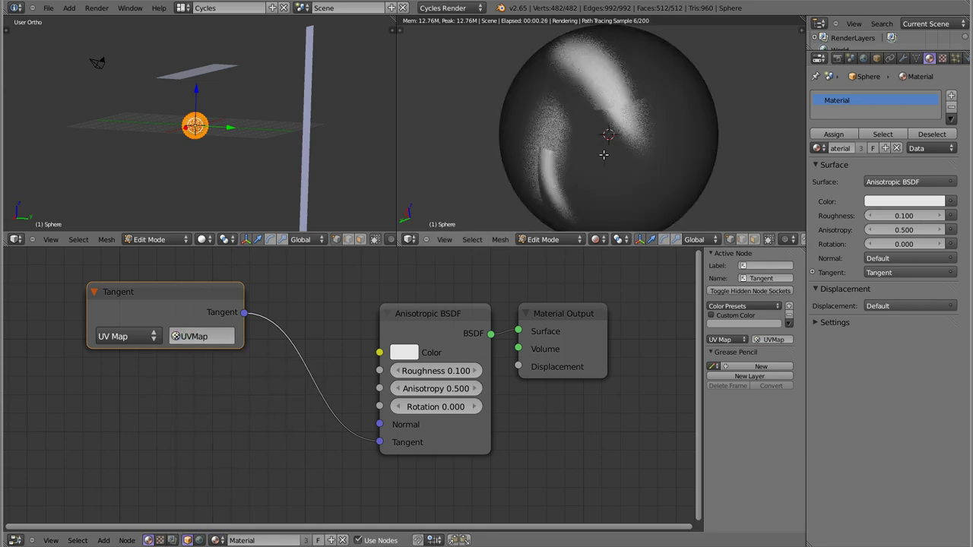
Step: Route the Tangent output into the BSDF Color to view tangent colours, then back into Tangent
{"action": "middle_click_drag", "start_coordinate": [545, 195], "coordinate": [630, 91]}
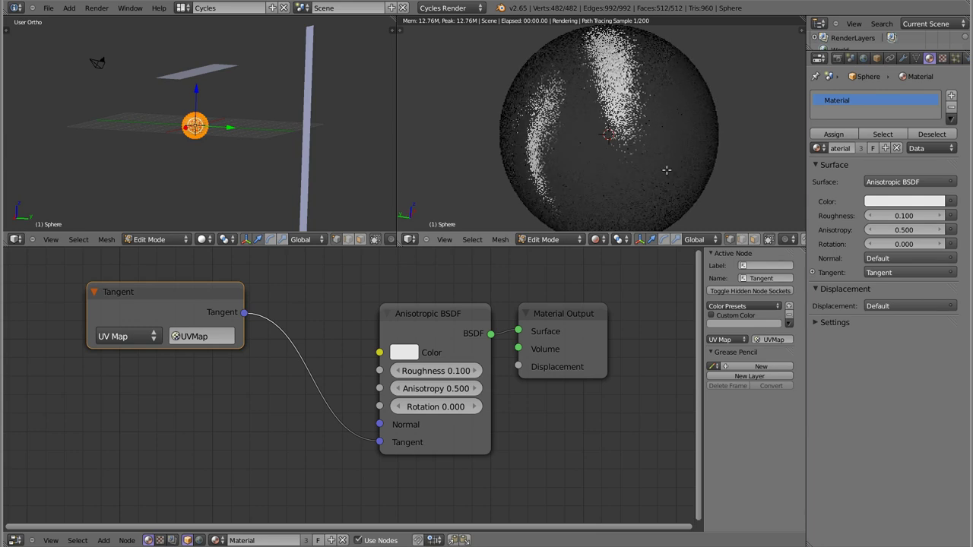
{"action": "left_click_drag", "start_coordinate": [384, 444], "coordinate": [379, 353]}
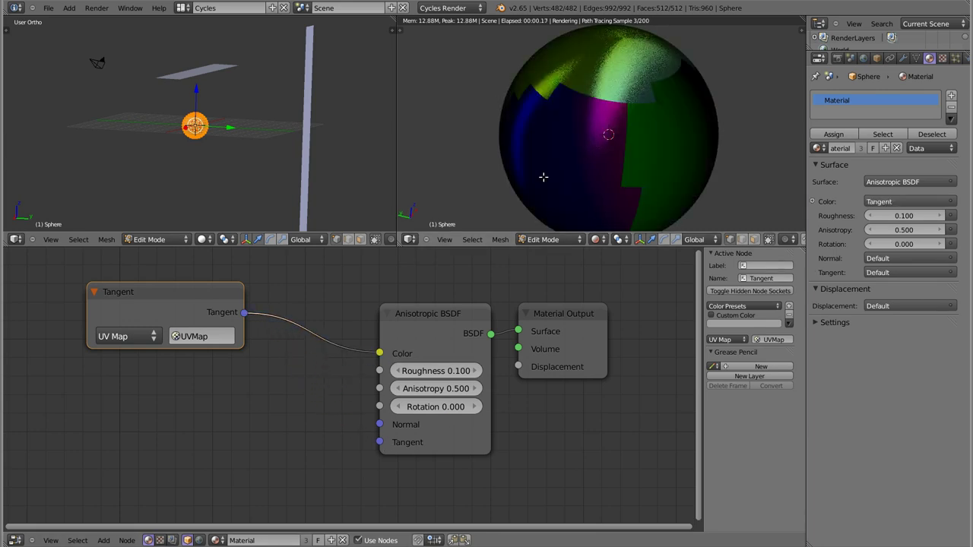
{"action": "mouse_move", "coordinate": [592, 151]}
{"action": "middle_mouse_down"}
{"action": "mouse_move", "coordinate": [586, 190]}
{"action": "mouse_move", "coordinate": [704, 145]}
{"action": "mouse_move", "coordinate": [578, 159]}
{"action": "mouse_move", "coordinate": [647, 93]}
{"action": "mouse_move", "coordinate": [689, 185]}
{"action": "mouse_move", "coordinate": [609, 213]}
{"action": "mouse_move", "coordinate": [542, 113]}
{"action": "middle_mouse_up"}
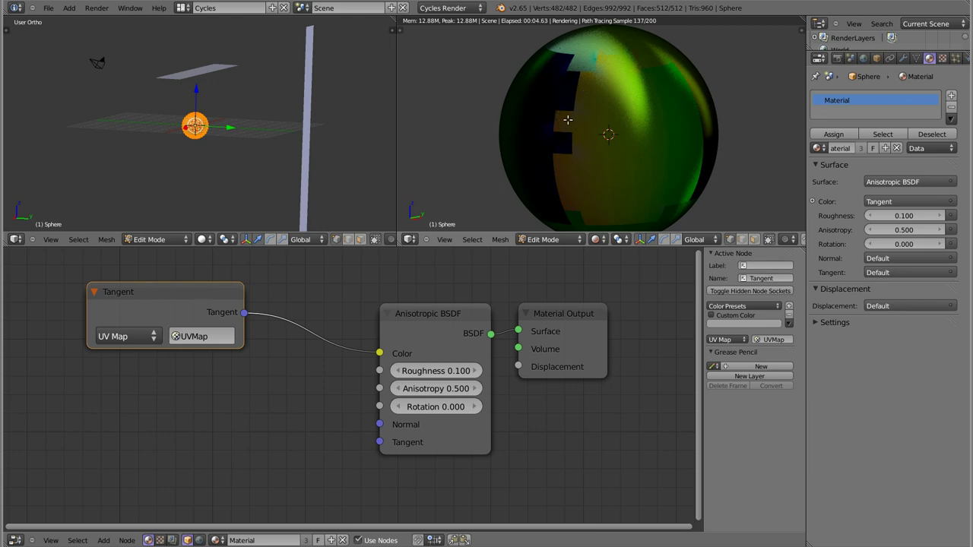
{"action": "middle_click_drag", "start_coordinate": [580, 118], "coordinate": [644, 145]}
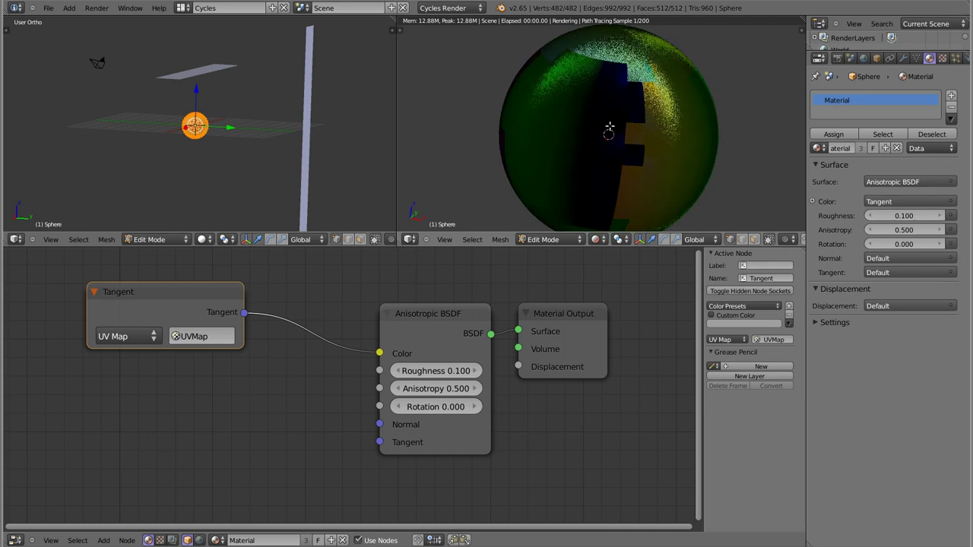
{"action": "left_click_drag", "start_coordinate": [380, 353], "coordinate": [380, 445]}
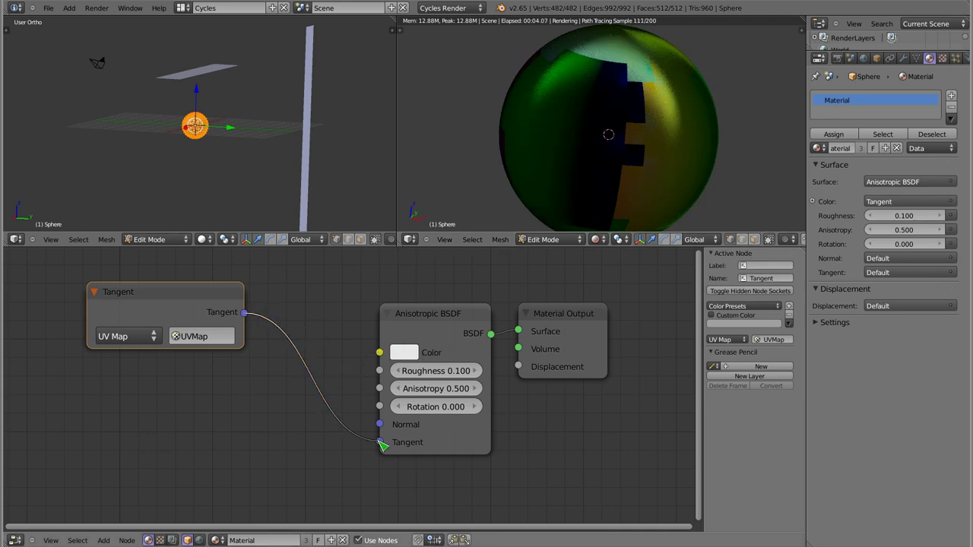
{"action": "scroll", "coordinate": [619, 84], "scroll_direction": "up", "scroll_amount": 3}
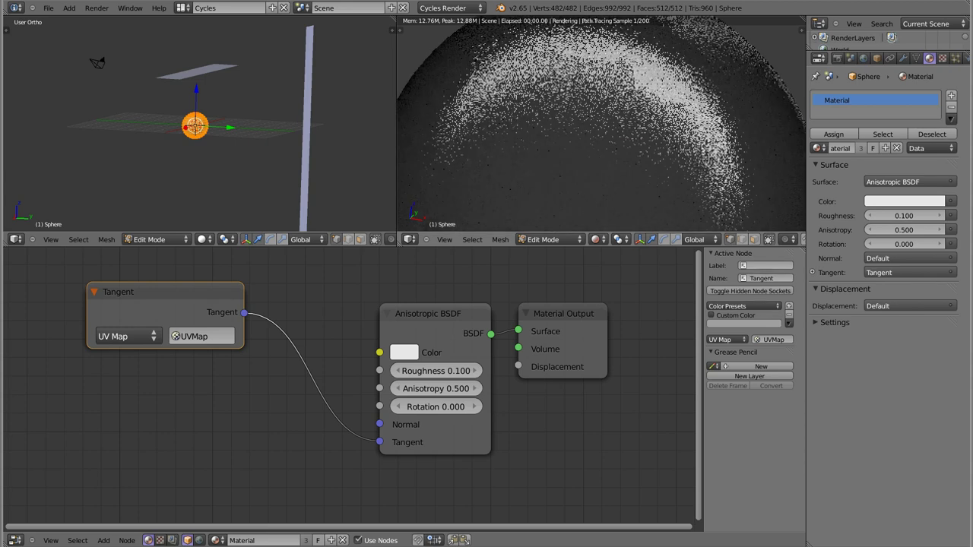
{"action": "mouse_move", "coordinate": [575, 117]}
{"action": "middle_mouse_down"}
{"action": "mouse_move", "coordinate": [563, 135]}
{"action": "mouse_move", "coordinate": [582, 79]}
{"action": "middle_mouse_up"}
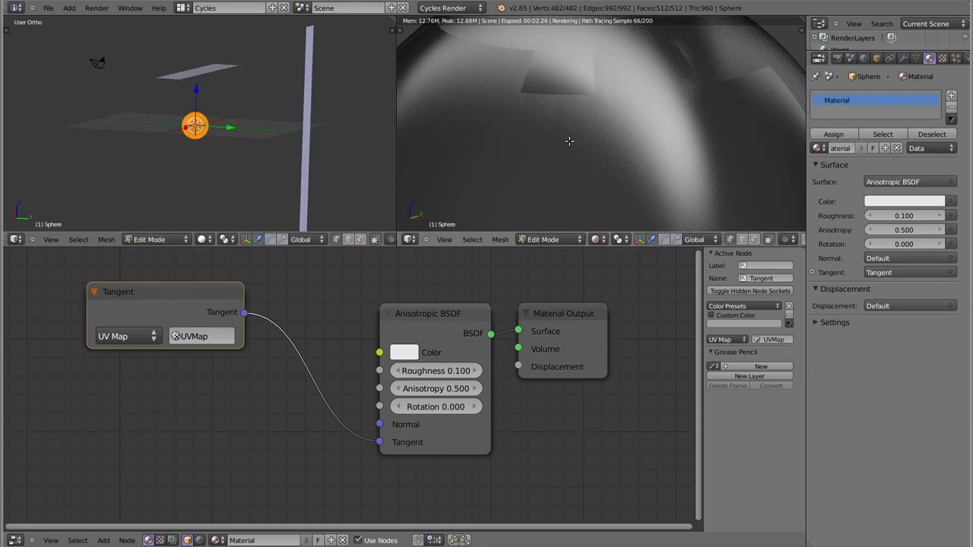
{"action": "scroll", "coordinate": [552, 128], "scroll_direction": "down", "scroll_amount": 3}
{"action": "mouse_move", "coordinate": [553, 128]}
{"action": "middle_mouse_down"}
{"action": "mouse_move", "coordinate": [567, 138]}
{"action": "mouse_move", "coordinate": [593, 82]}
{"action": "middle_mouse_up"}
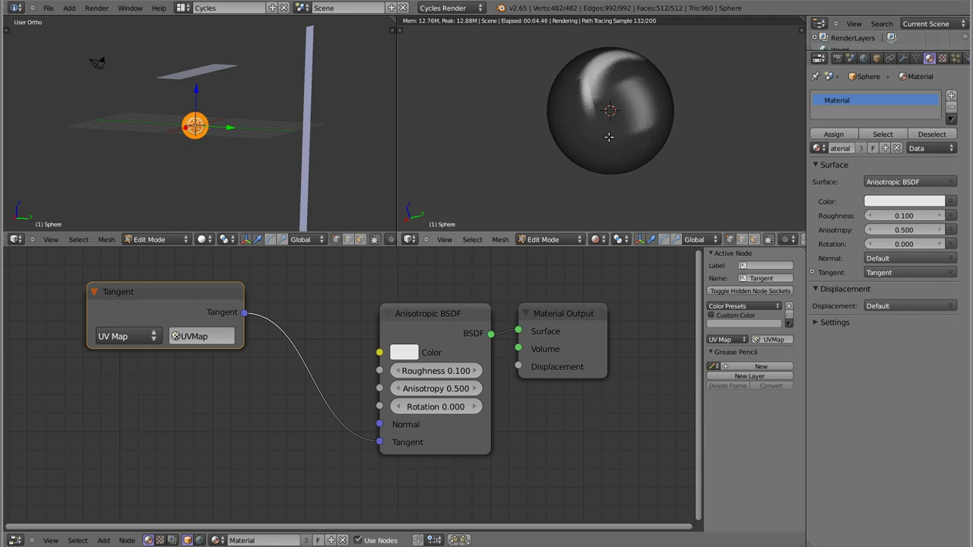
{"action": "middle_click_drag", "start_coordinate": [608, 136], "coordinate": [611, 131]}
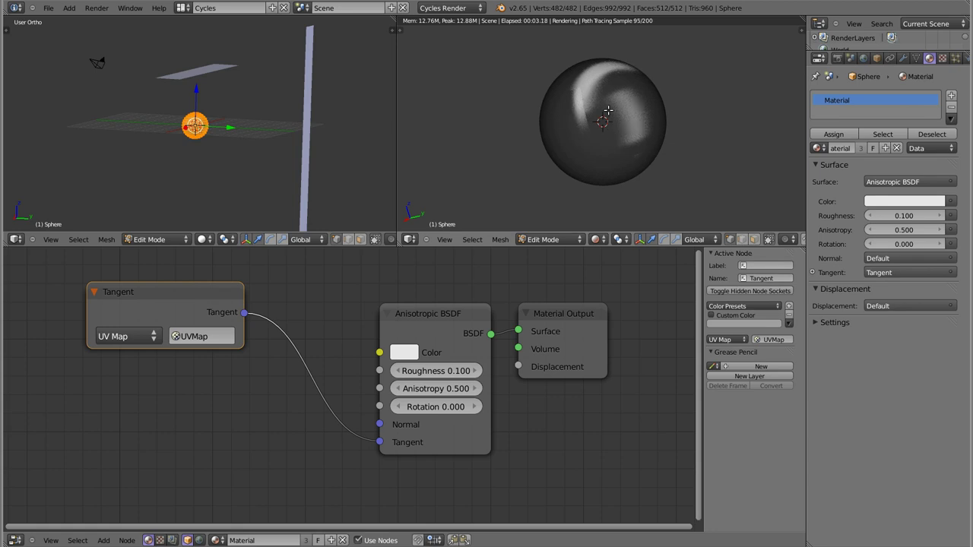
{"action": "left_click_drag", "start_coordinate": [438, 318], "coordinate": [433, 317]}
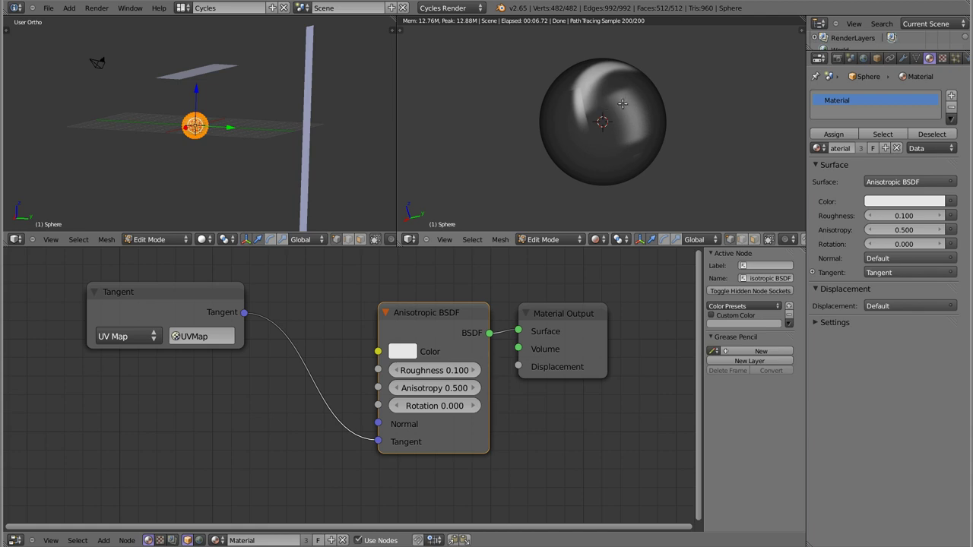
{"action": "scroll", "coordinate": [340, 367], "scroll_direction": "down", "scroll_amount": 1}
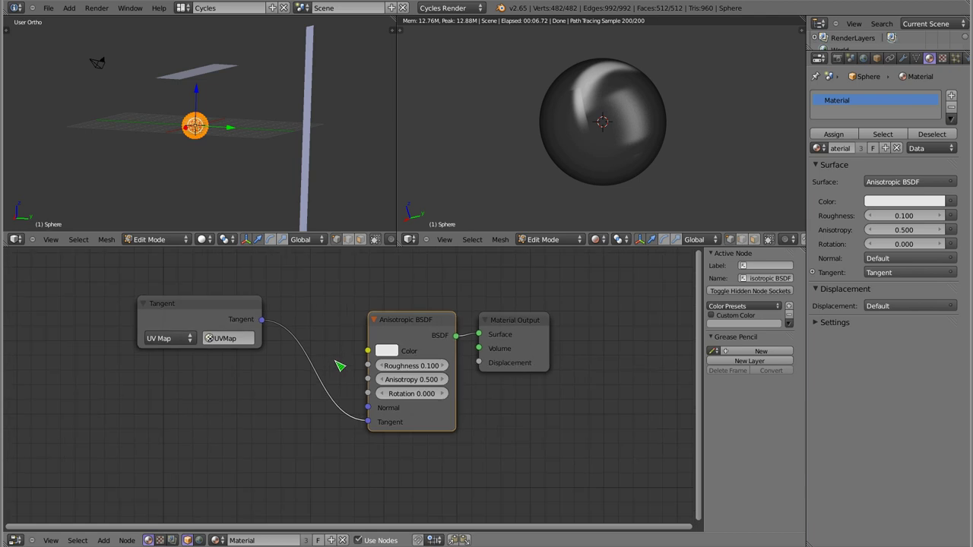